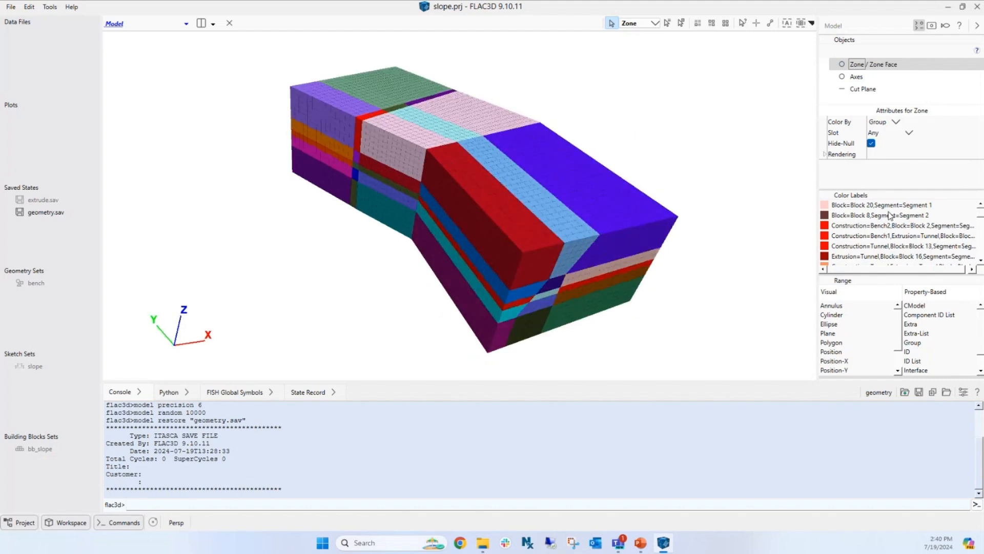
Examine the zone group combinations listed in the model's color labels.
{"action": "scroll", "coordinate": [889, 215], "scroll_direction": "down", "scroll_amount": 8}
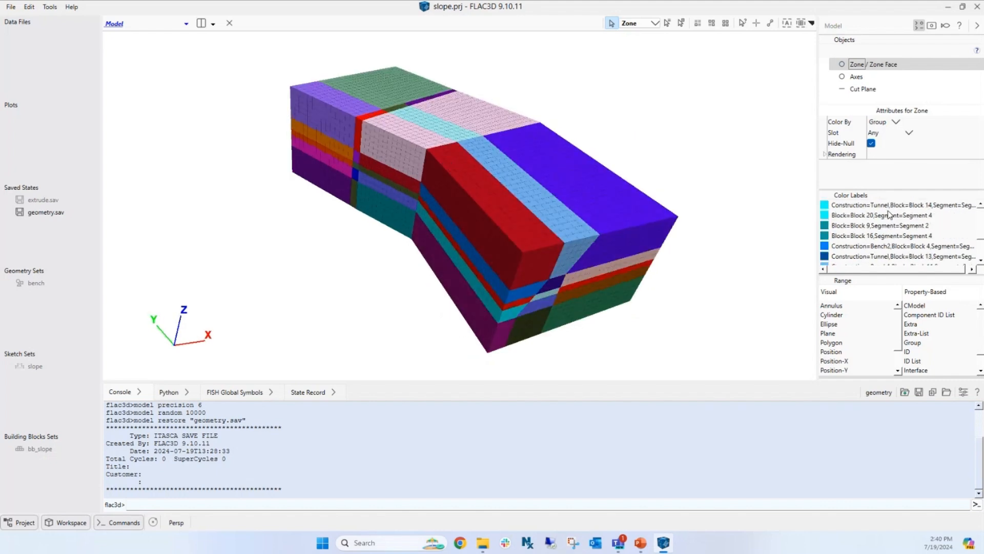
{"action": "scroll", "coordinate": [890, 216], "scroll_direction": "down", "scroll_amount": 10}
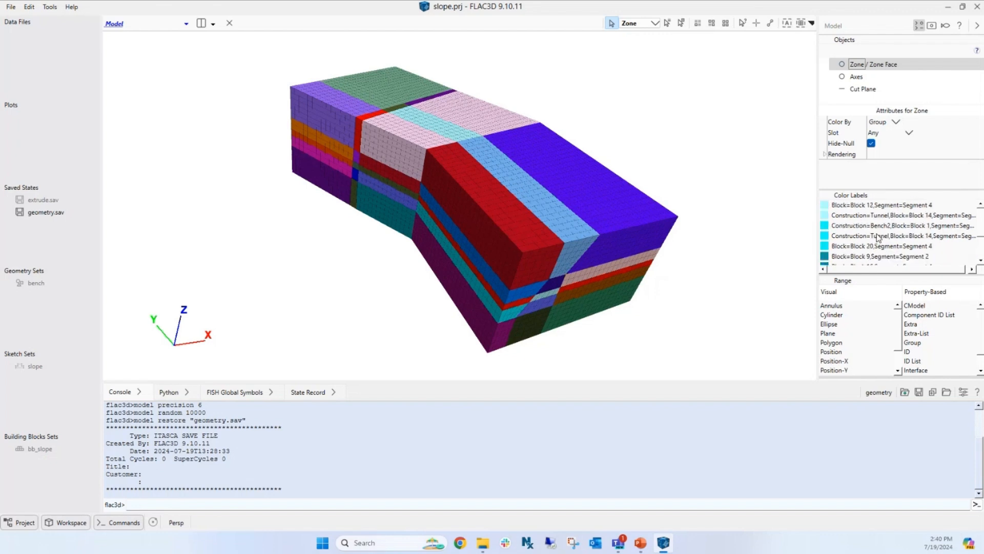
{"action": "scroll", "coordinate": [879, 237], "scroll_direction": "down", "scroll_amount": 5}
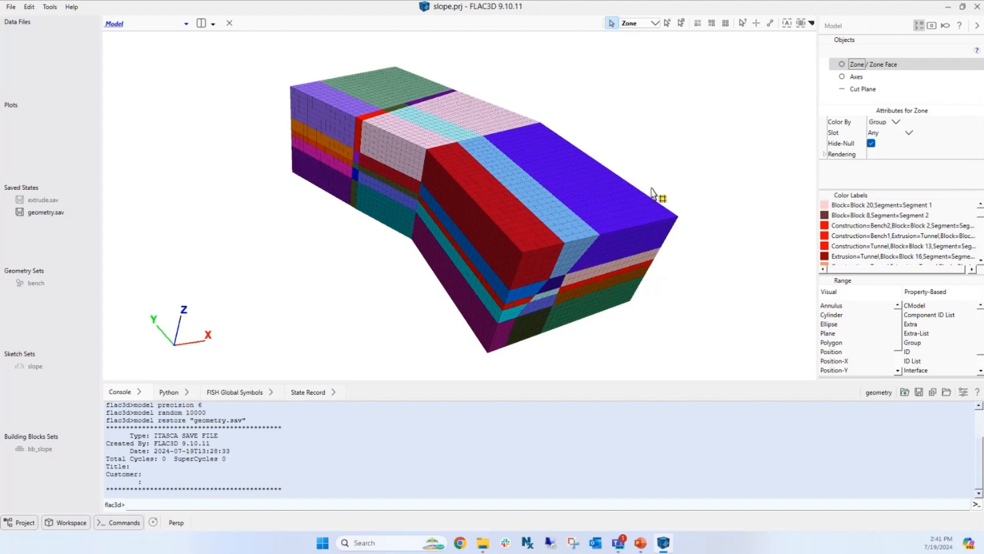
Color the zones by the Block group slot to inspect the blocks, and recolor them by the Segment slot.
{"action": "right_click_drag", "start_coordinate": [688, 200], "coordinate": [609, 140]}
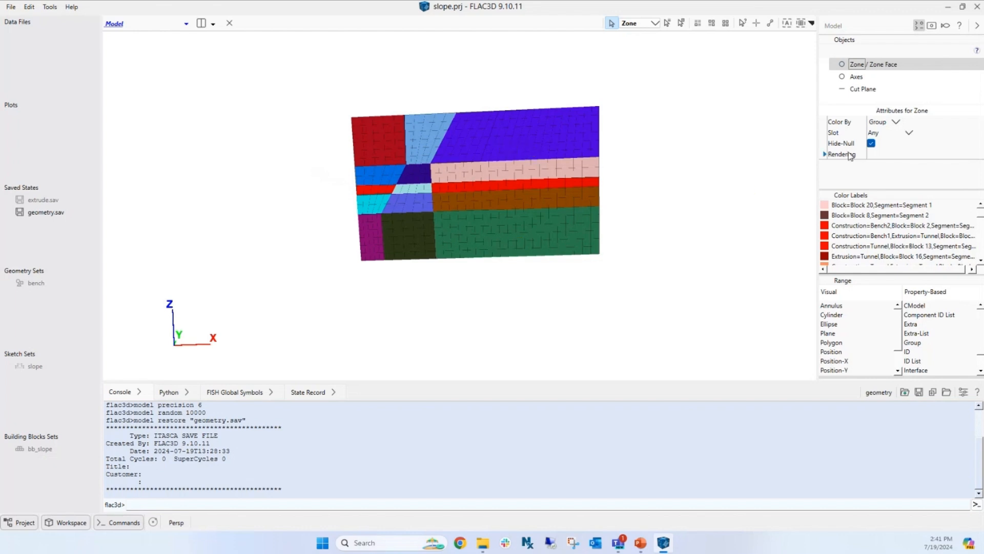
{"action": "left_click", "coordinate": [910, 133]}
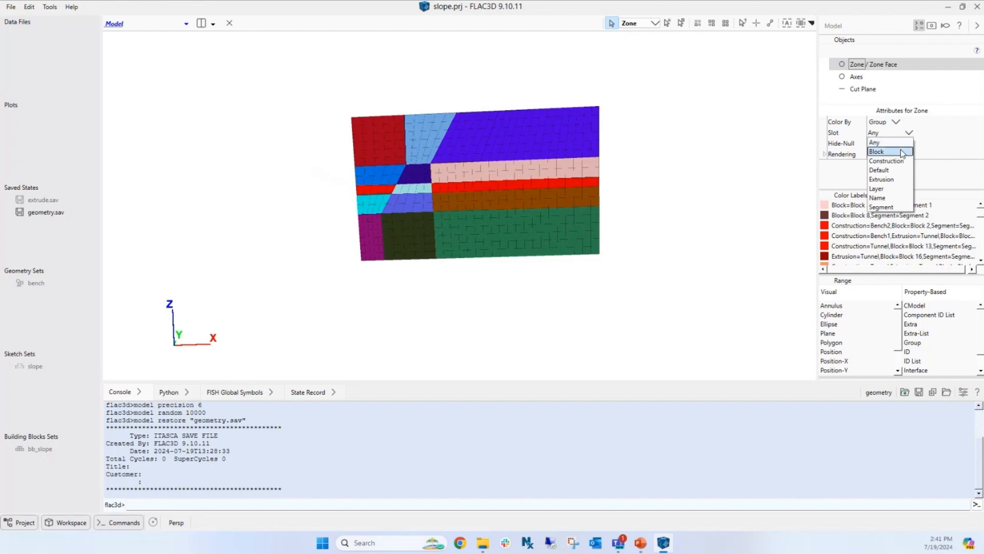
{"action": "left_click", "coordinate": [904, 152]}
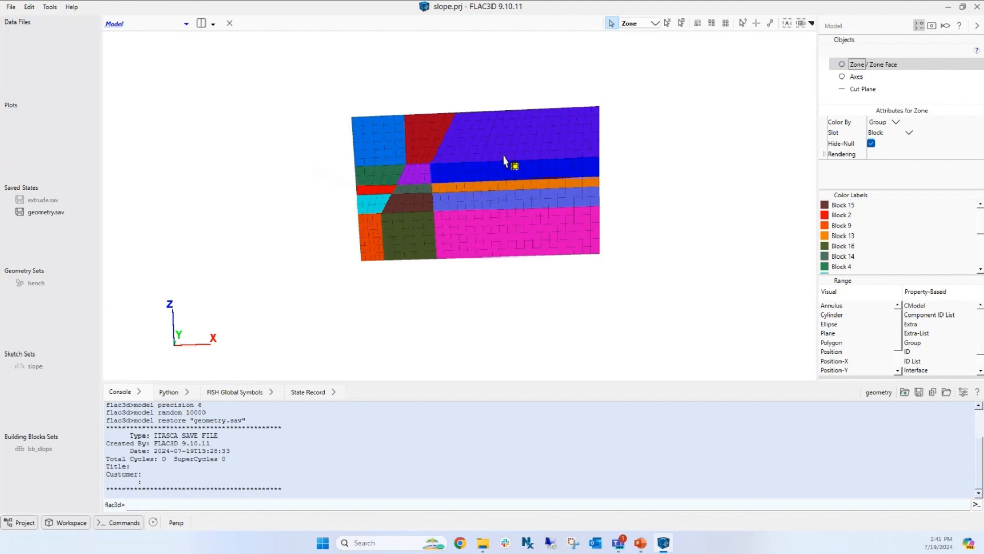
{"action": "left_click_drag", "start_coordinate": [636, 97], "coordinate": [669, 194]}
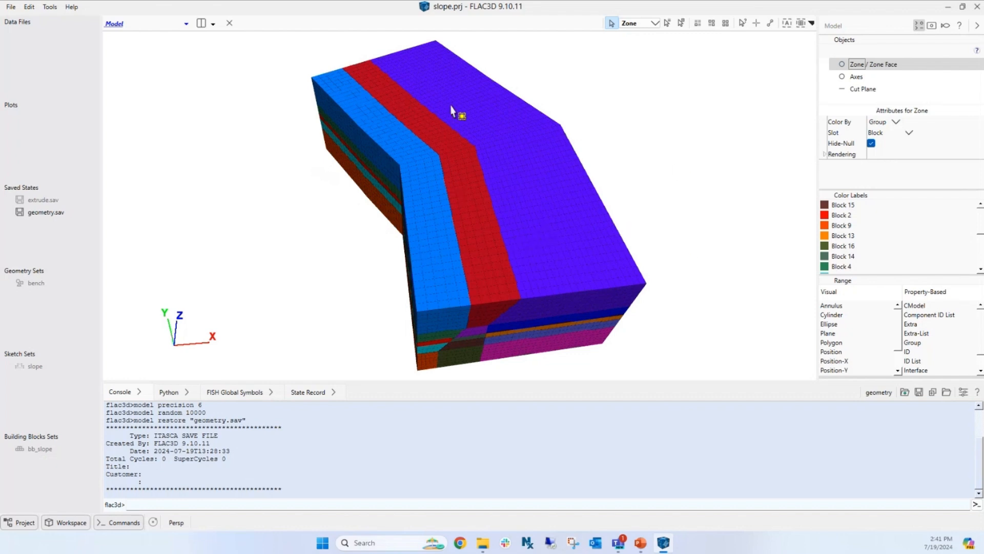
{"action": "left_click", "coordinate": [909, 133]}
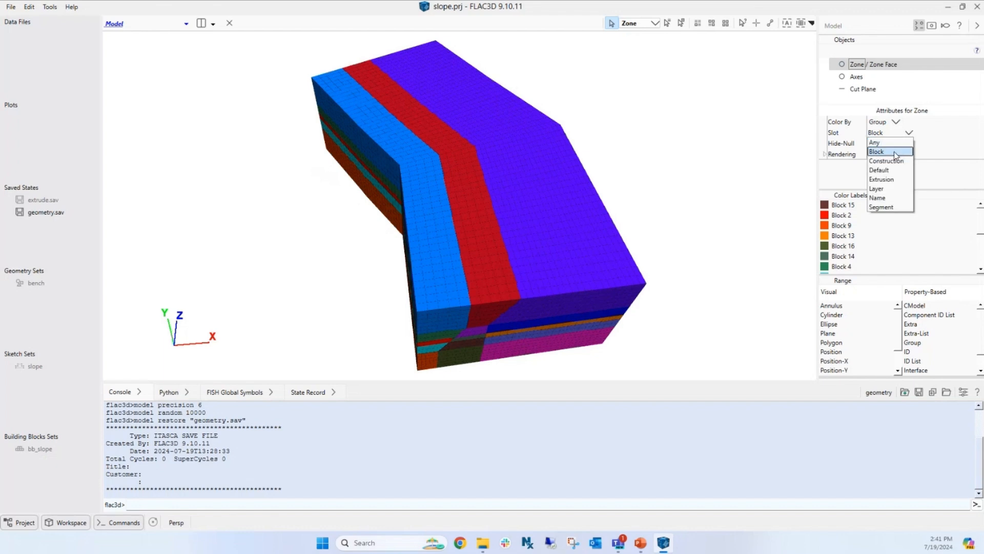
{"action": "left_click", "coordinate": [890, 208]}
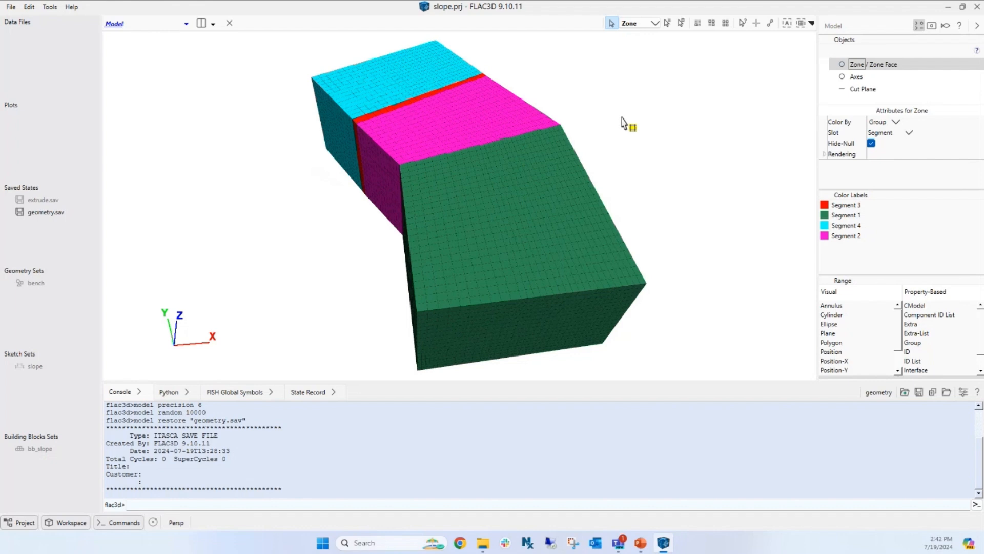
Color the zones by the Construction group slot and inspect the benches and tunnel from the front and above.
{"action": "left_click", "coordinate": [898, 135]}
{"action": "left_click", "coordinate": [911, 134]}
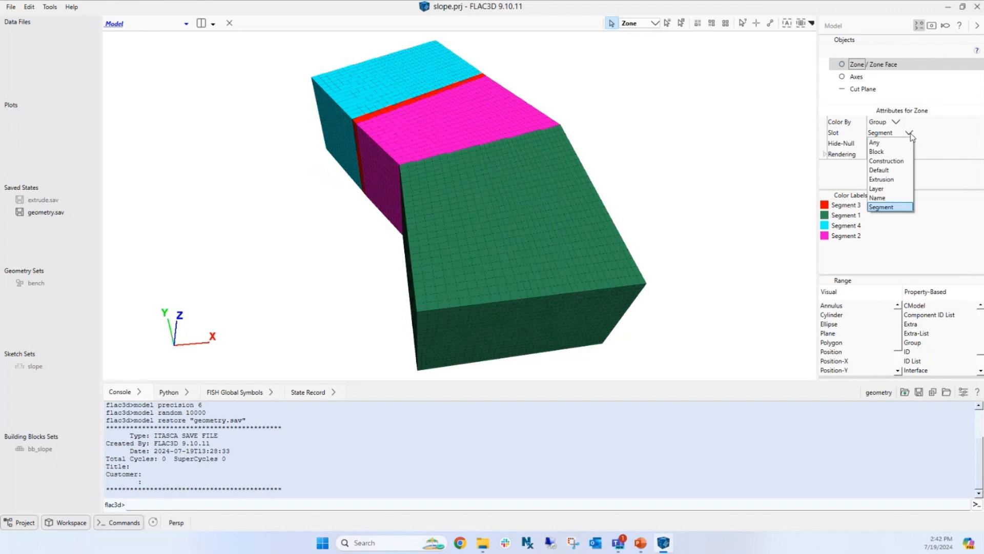
{"action": "left_click", "coordinate": [887, 161]}
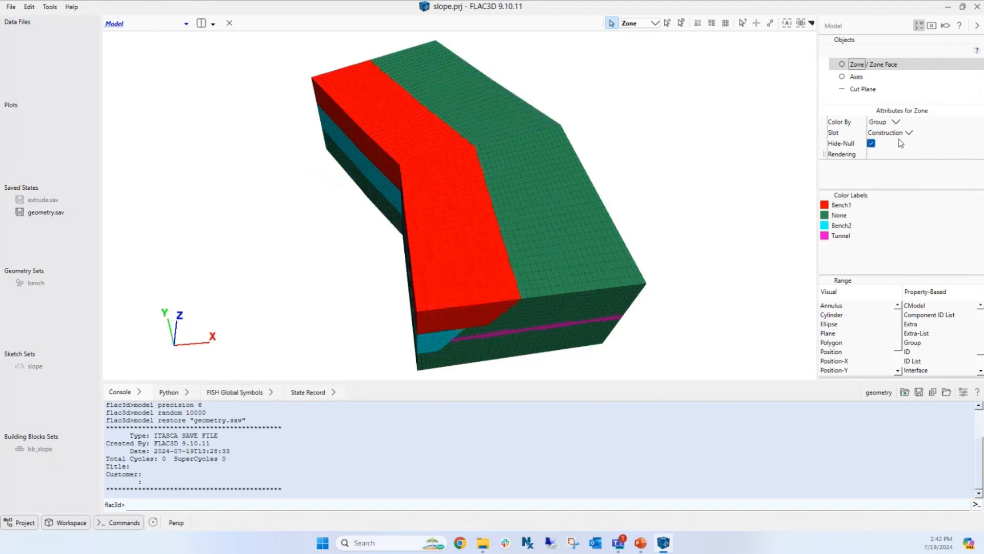
{"action": "left_click_drag", "start_coordinate": [718, 200], "coordinate": [710, 123]}
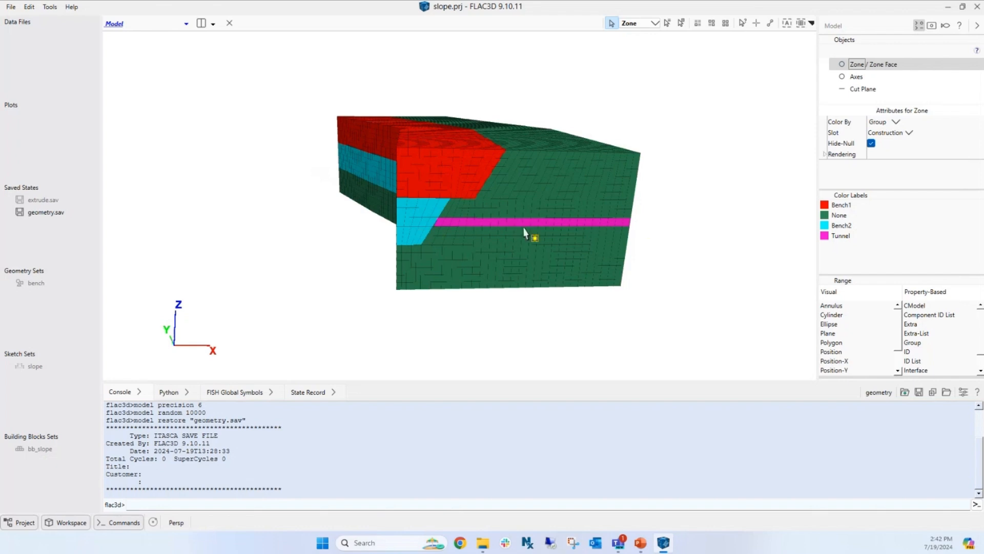
{"action": "mouse_move", "coordinate": [687, 176]}
{"action": "left_mouse_down"}
{"action": "mouse_move", "coordinate": [686, 199]}
{"action": "mouse_move", "coordinate": [560, 211]}
{"action": "mouse_move", "coordinate": [688, 222]}
{"action": "mouse_move", "coordinate": [686, 166]}
{"action": "left_mouse_up"}
{"action": "right_click_drag", "start_coordinate": [685, 161], "coordinate": [681, 144]}
{"action": "right_click_drag", "start_coordinate": [699, 206], "coordinate": [682, 209]}
{"action": "left_click_drag", "start_coordinate": [682, 210], "coordinate": [733, 277]}
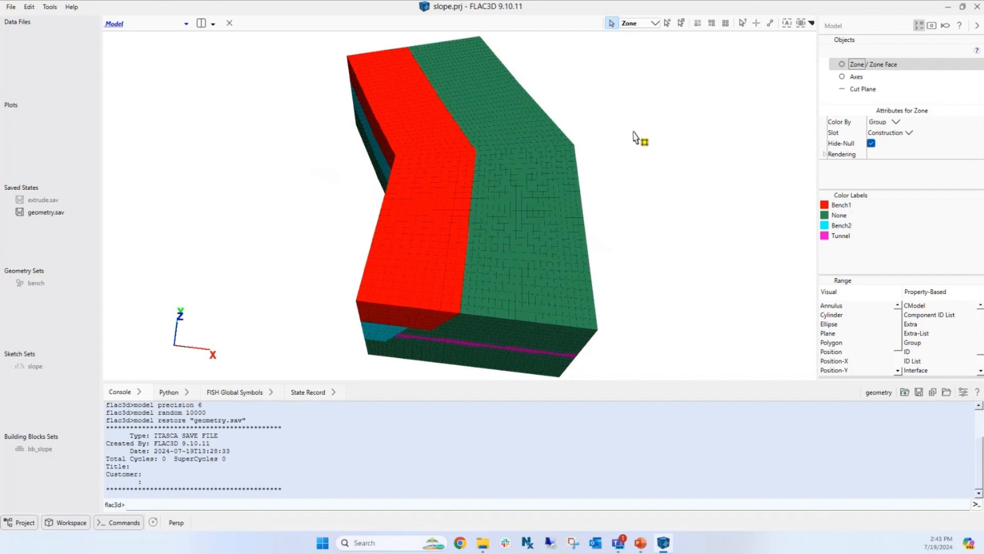
Color the zones by the Extrusion group slot and inspect the tunnel strip across the model.
{"action": "left_click", "coordinate": [910, 133]}
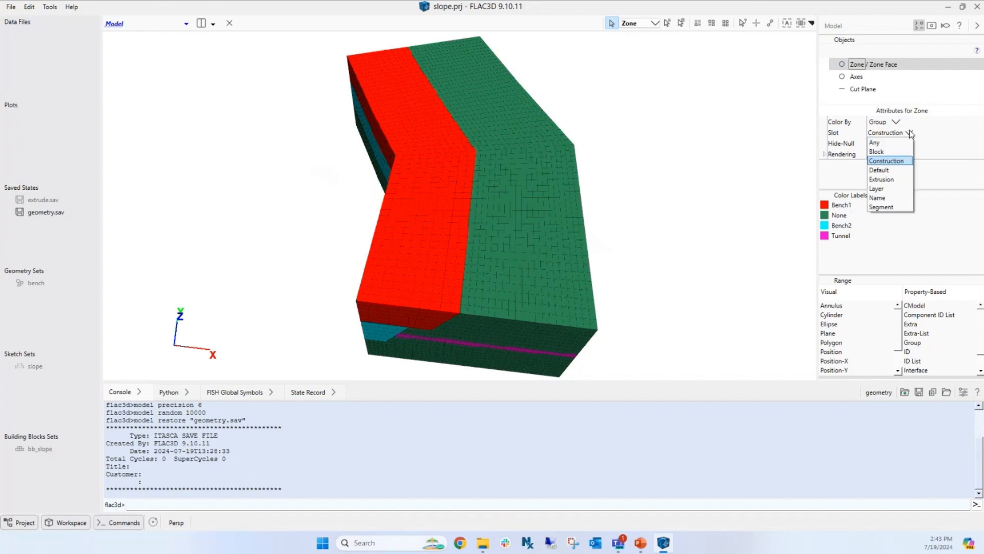
{"action": "left_click", "coordinate": [897, 179]}
{"action": "right_click_drag", "start_coordinate": [700, 210], "coordinate": [754, 212]}
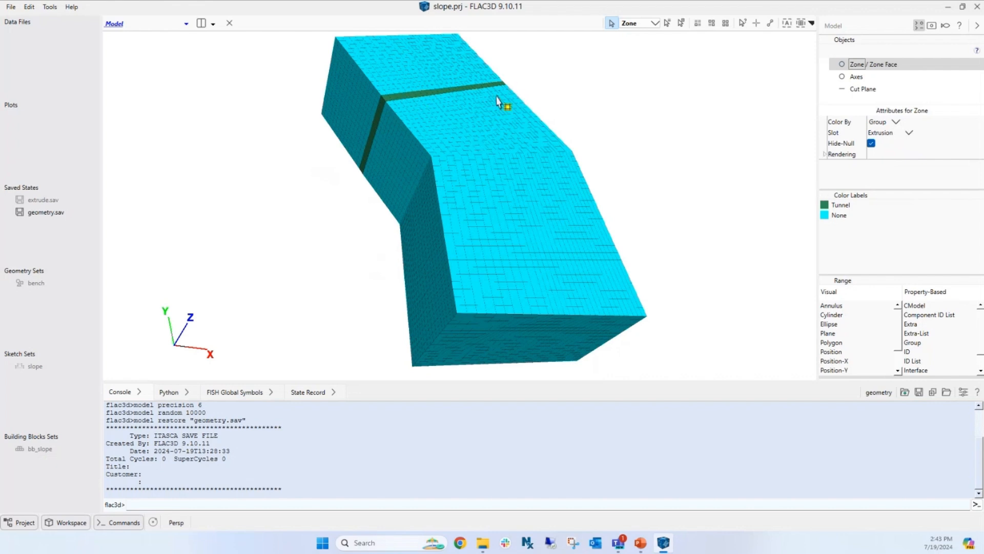
{"action": "right_click_drag", "start_coordinate": [640, 149], "coordinate": [622, 121]}
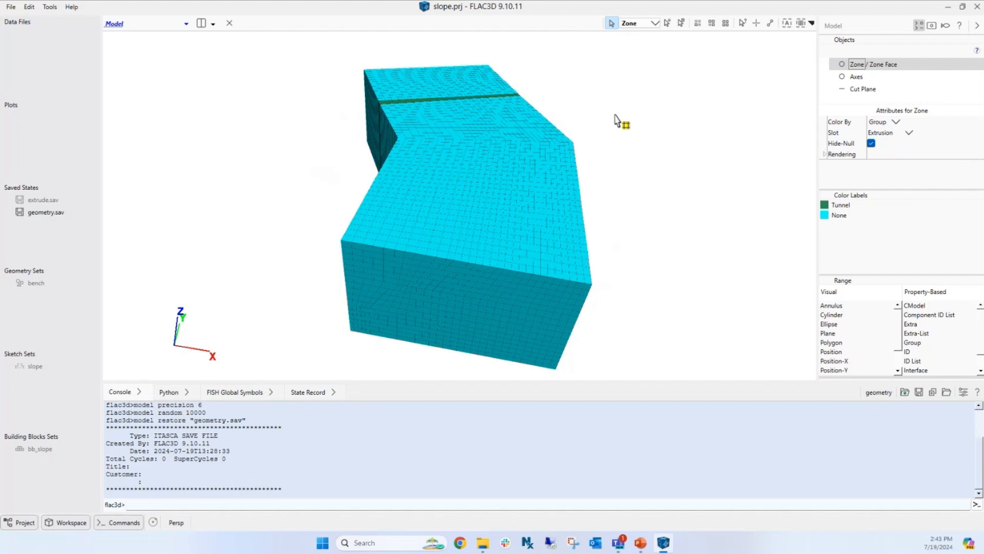
Review the Block group slot coloring once more and switch the zone coloring to the Segment slot.
{"action": "left_click", "coordinate": [910, 133]}
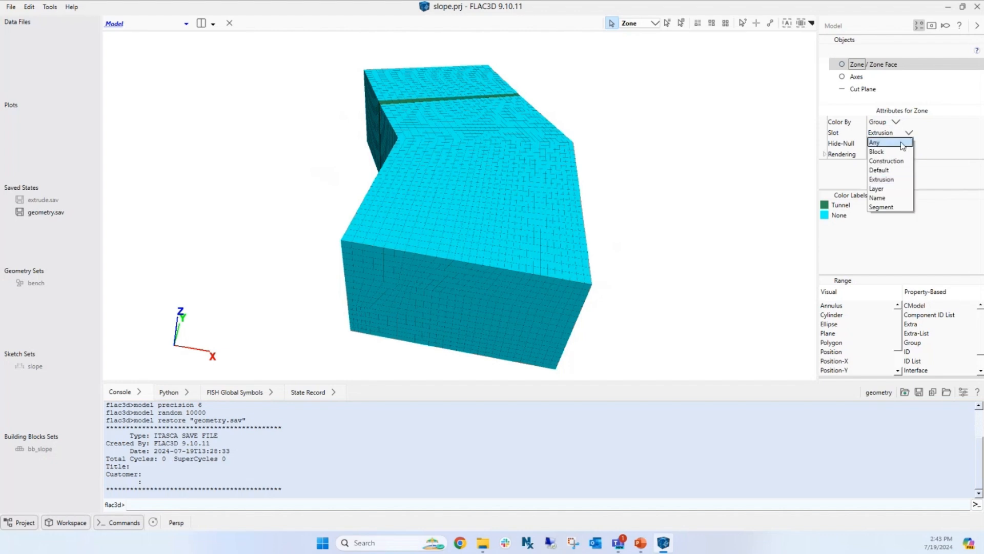
{"action": "left_click", "coordinate": [890, 151]}
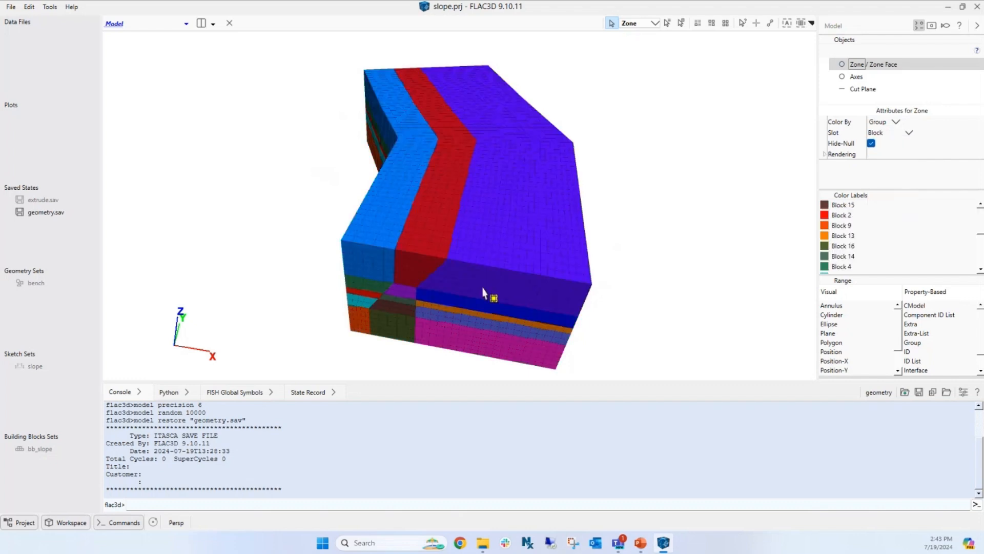
{"action": "left_click", "coordinate": [910, 133]}
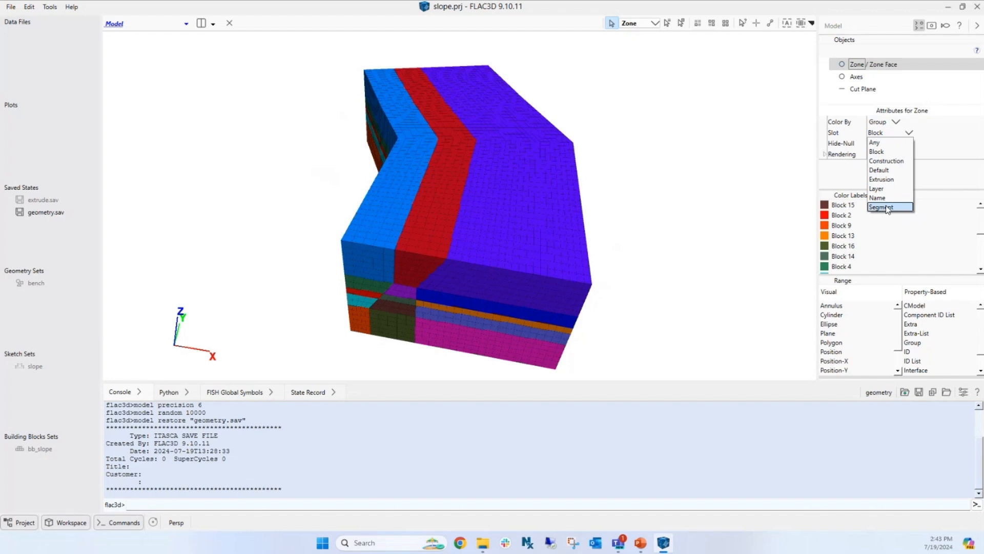
{"action": "left_click", "coordinate": [881, 206]}
Recolor the zones by the Construction slot and by the Extrusion slot to compare the two groupings.
{"action": "left_click", "coordinate": [909, 133]}
{"action": "left_click", "coordinate": [886, 161]}
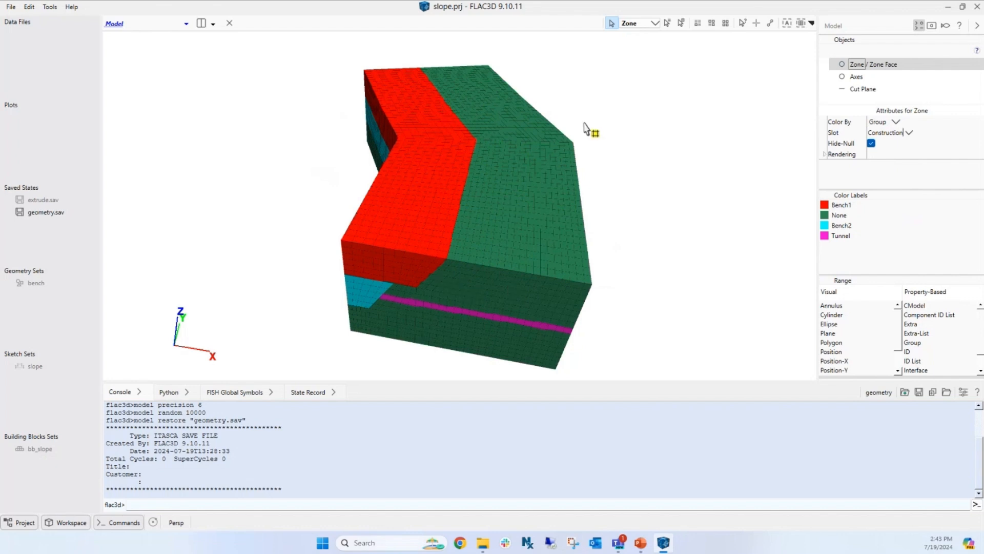
{"action": "left_click", "coordinate": [909, 133]}
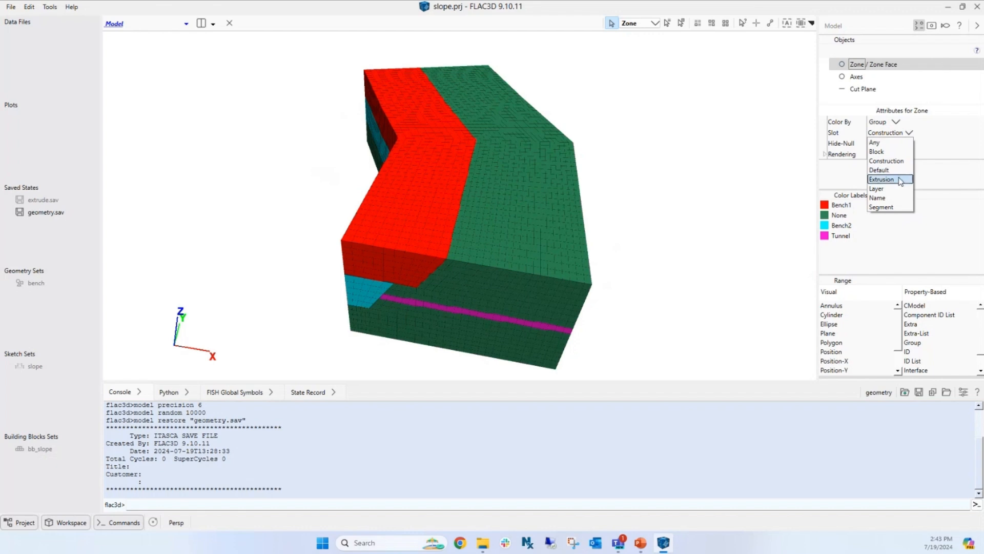
{"action": "left_click", "coordinate": [900, 181]}
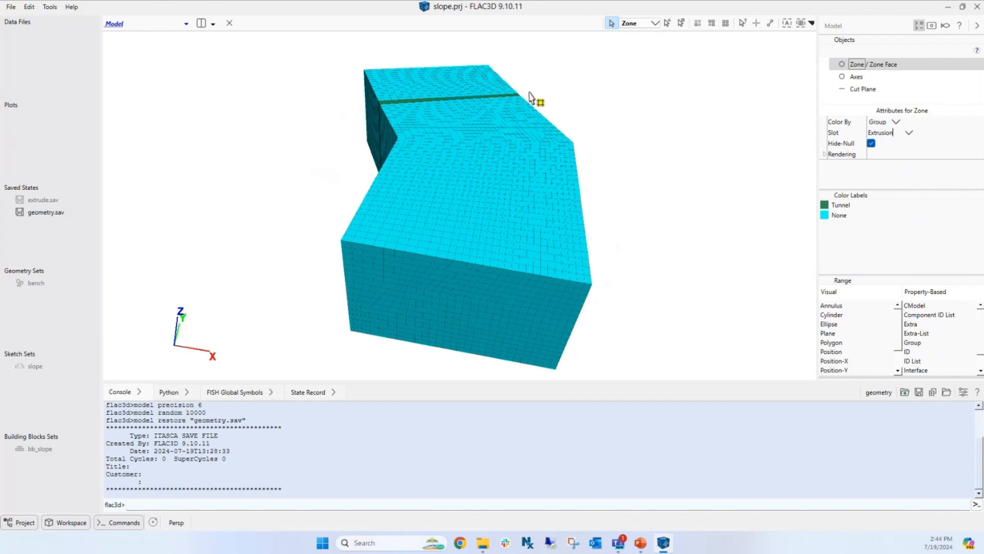
{"action": "left_click_drag", "start_coordinate": [617, 183], "coordinate": [644, 170]}
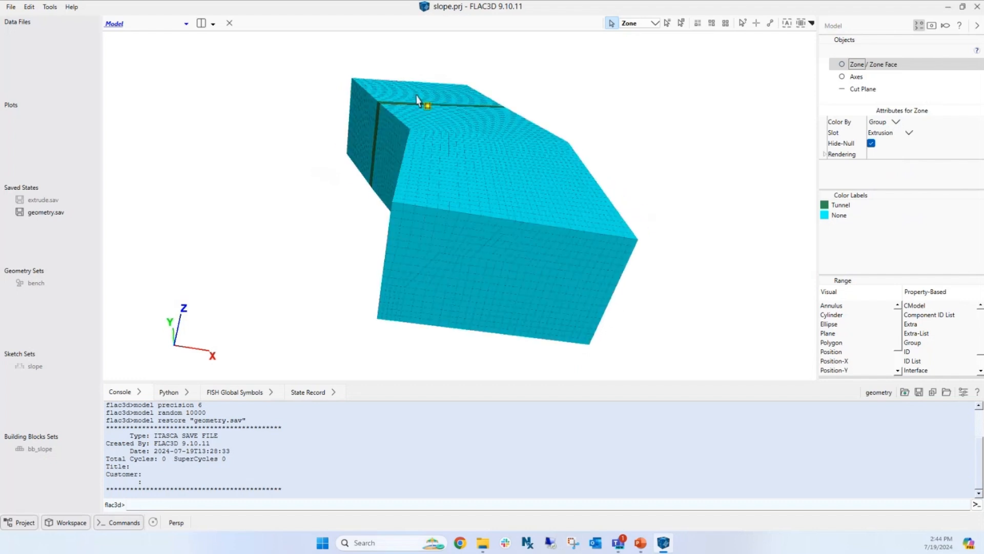
Set the zone group coloring slot to Any and inspect the combined groups.
{"action": "left_click", "coordinate": [910, 133]}
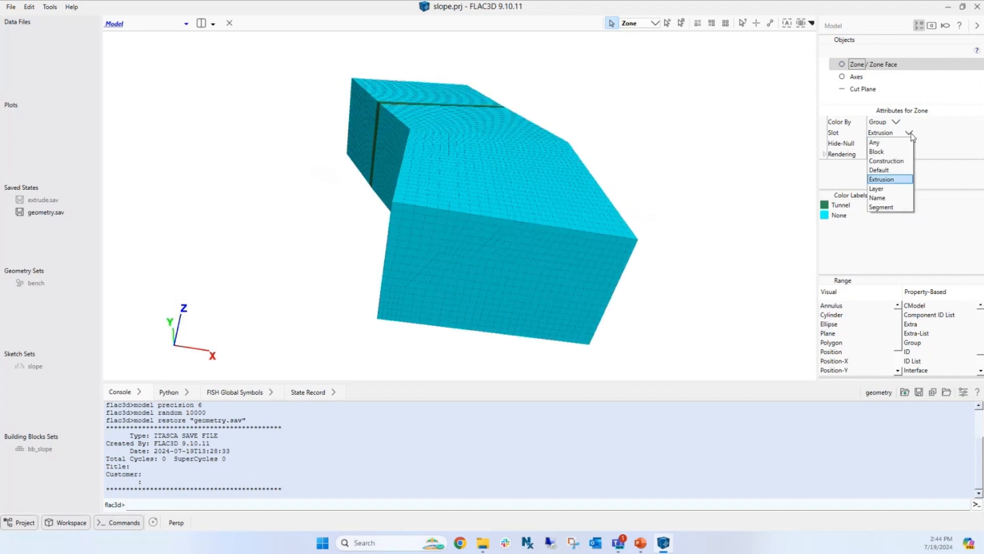
{"action": "left_click", "coordinate": [880, 138]}
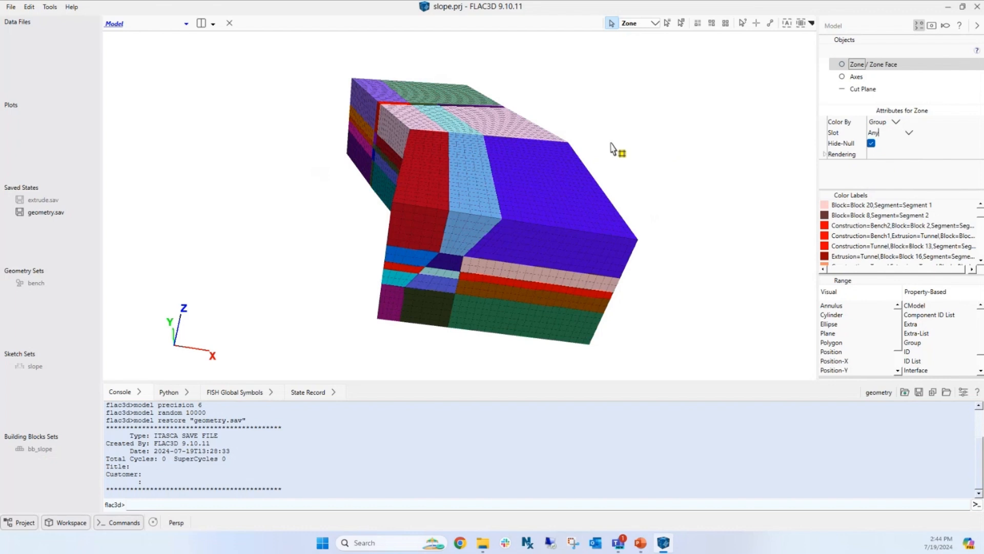
{"action": "right_click_drag", "start_coordinate": [627, 157], "coordinate": [684, 196]}
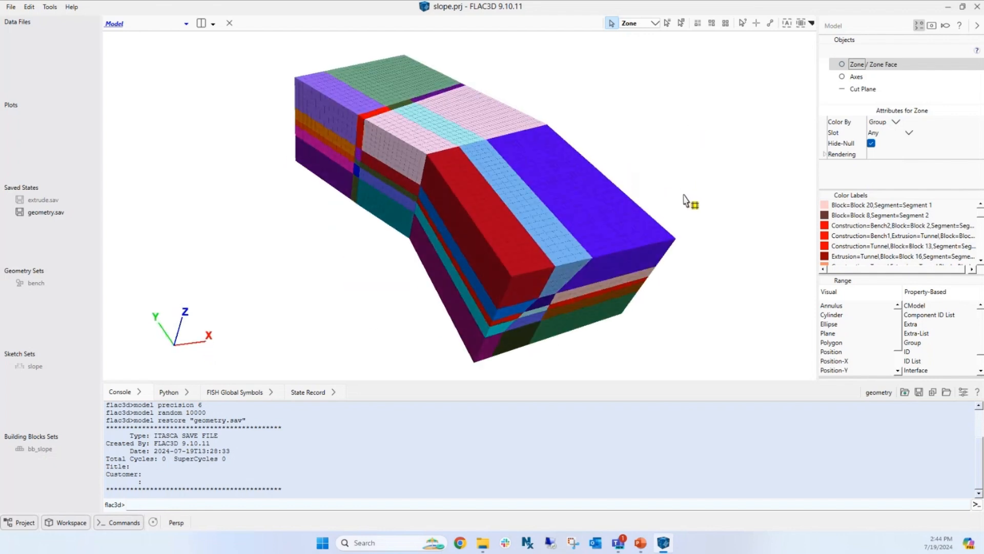
{"action": "right_click_drag", "start_coordinate": [682, 167], "coordinate": [651, 149]}
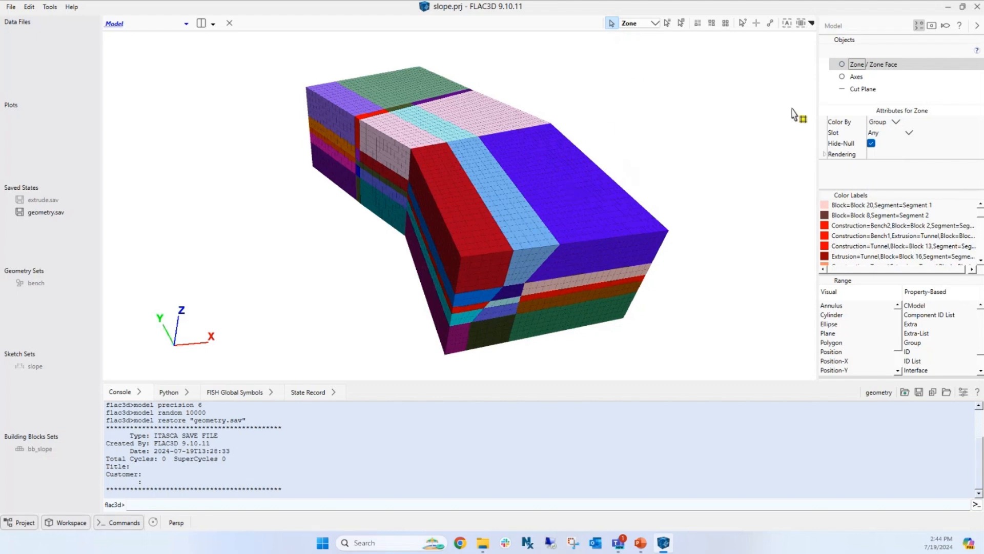
Try selecting the Segment 1 zones of Block 19 and of Block 11 individually, and clear the selection.
{"action": "left_click", "coordinate": [568, 190]}
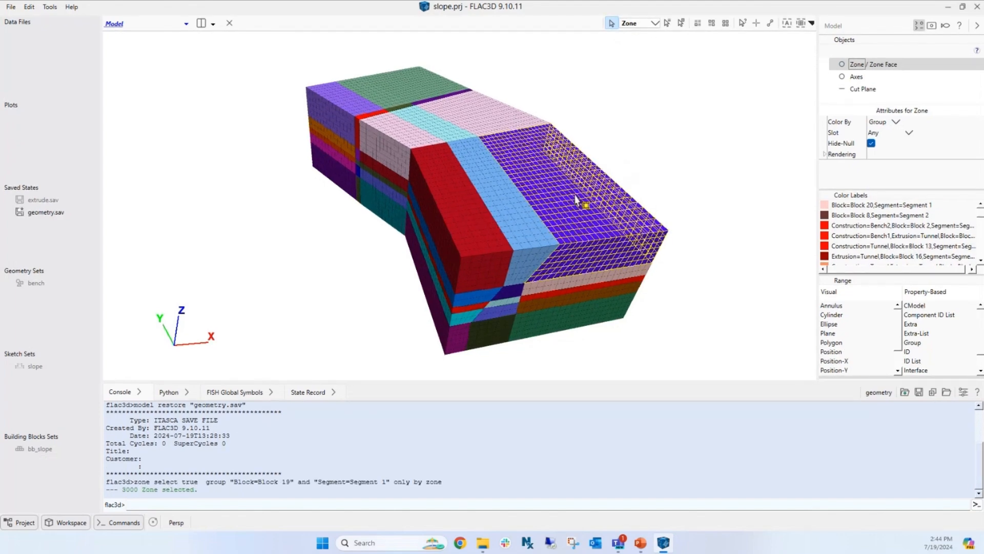
{"action": "left_click", "coordinate": [507, 211]}
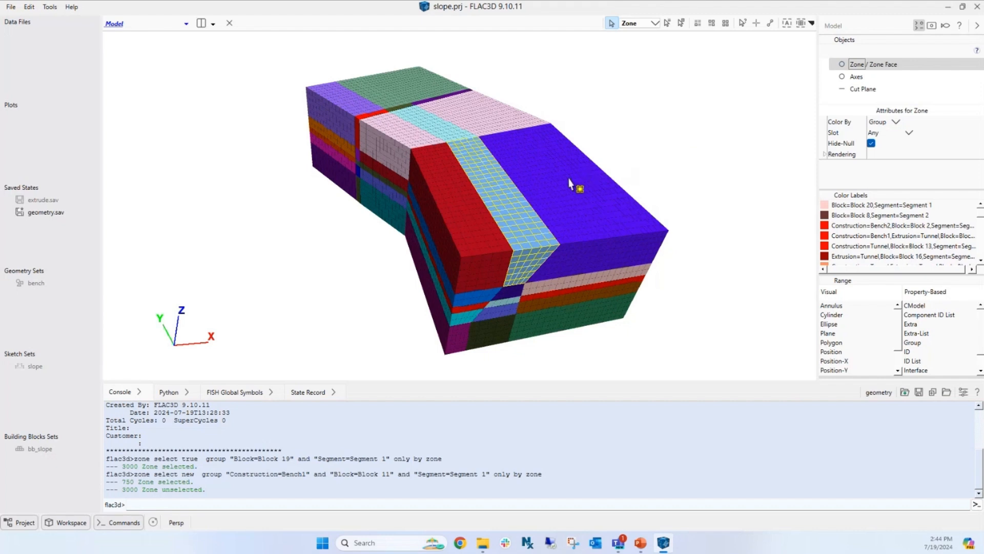
{"action": "left_click", "coordinate": [652, 176]}
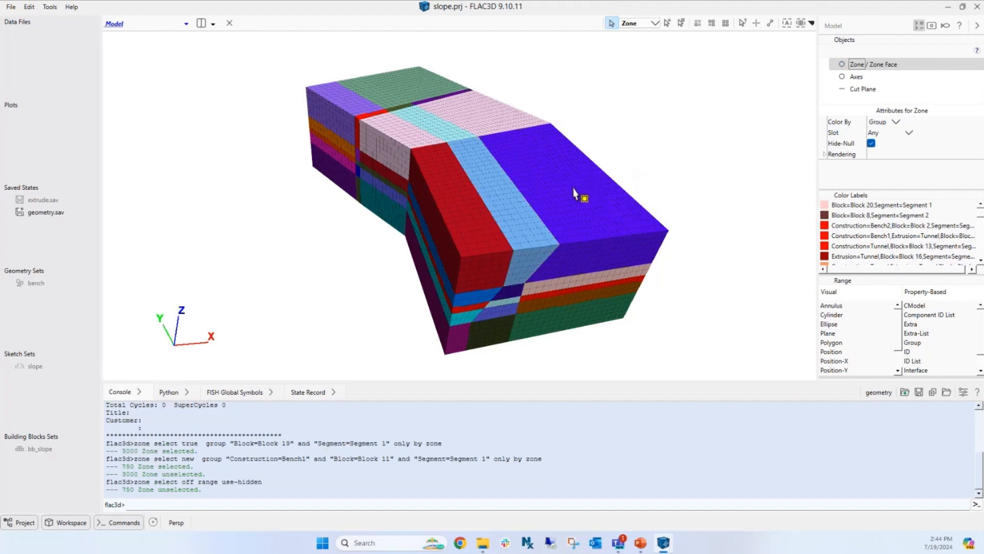
Select the Segment 1 zones of Block 19, Block 11 and Block 10 together and hide them.
{"action": "left_click", "coordinate": [577, 194]}
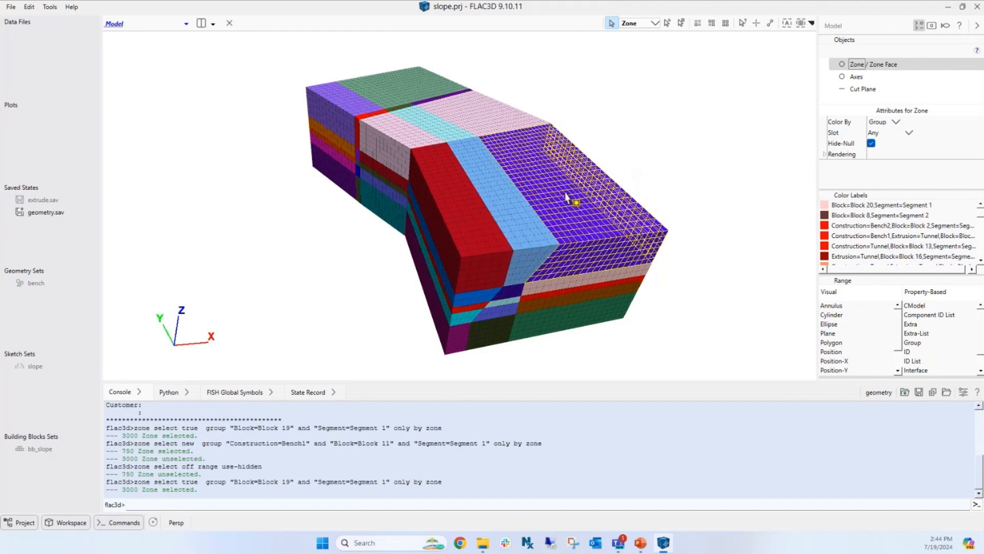
{"action": "left_click", "coordinate": [516, 221], "text": "ctrl"}
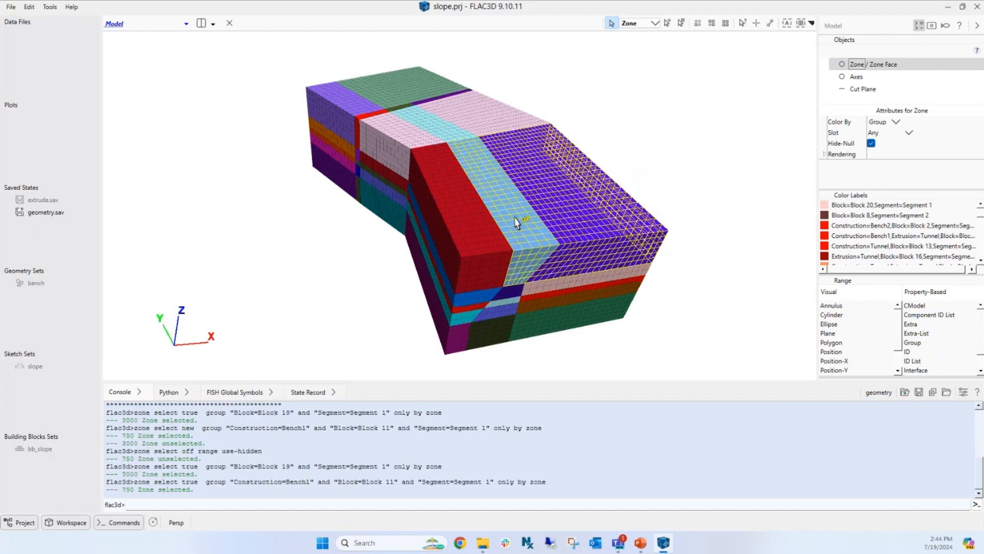
{"action": "left_click", "coordinate": [469, 227], "text": "ctrl"}
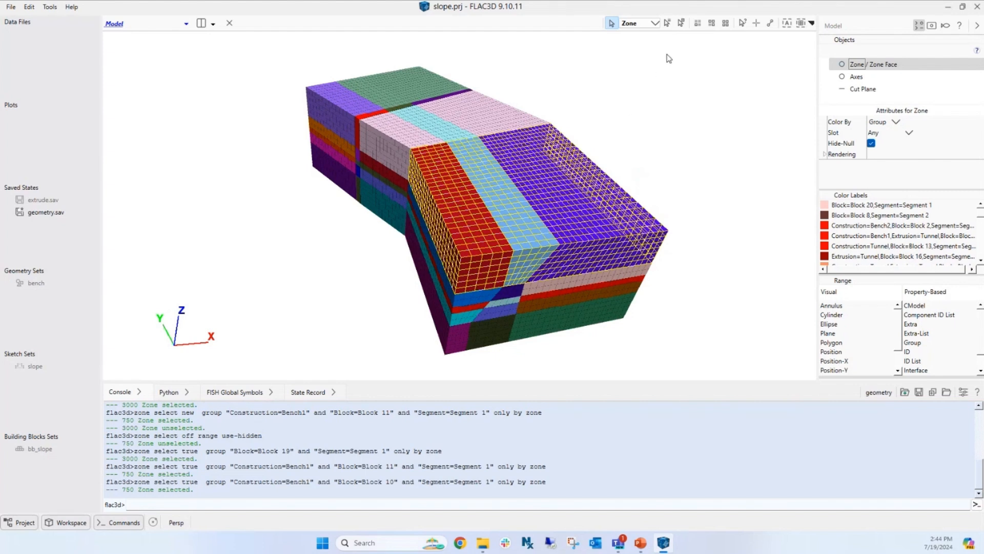
{"action": "left_click", "coordinate": [711, 27]}
{"action": "right_click_drag", "start_coordinate": [672, 143], "coordinate": [668, 124]}
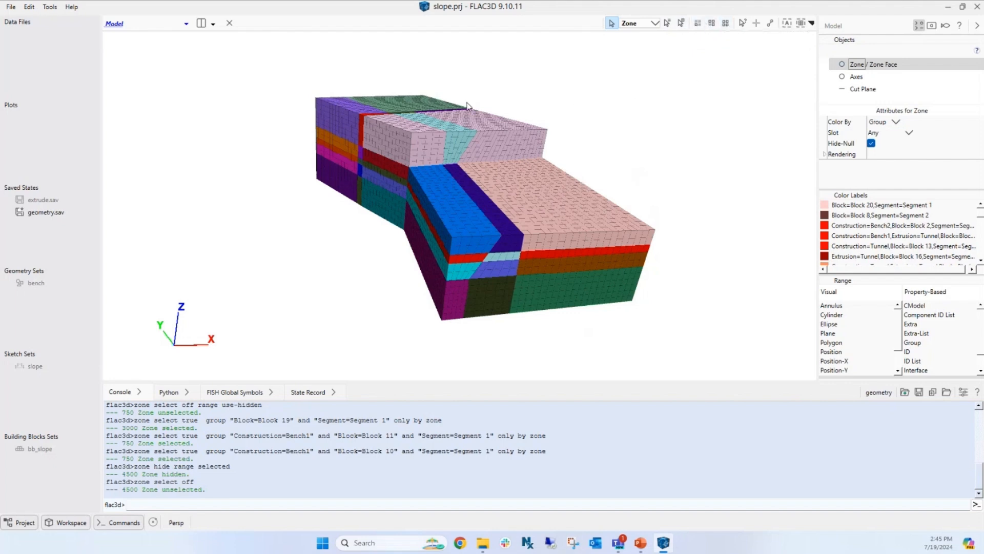
Show all hidden zones of the model again.
{"action": "left_click", "coordinate": [726, 24]}
{"action": "left_click_drag", "start_coordinate": [670, 80], "coordinate": [638, 93]}
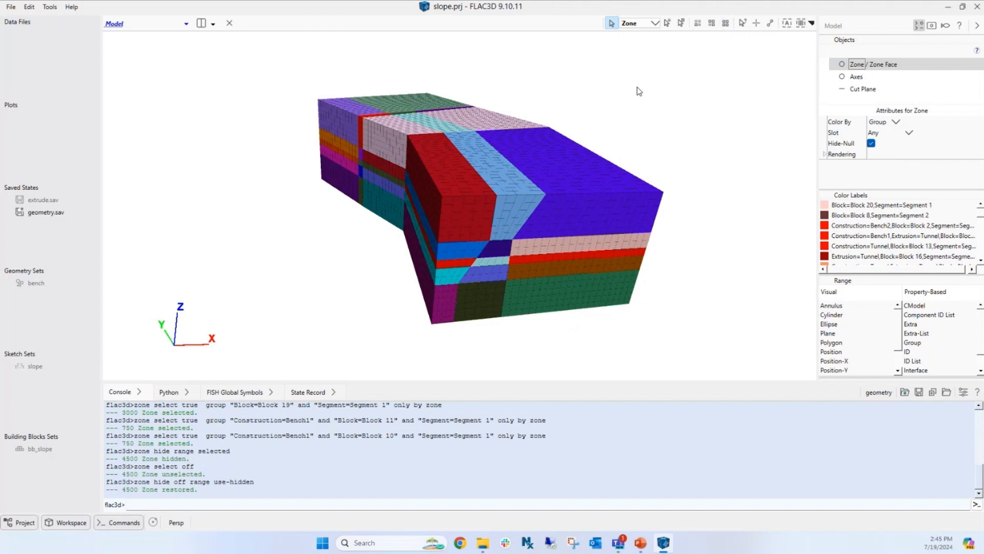
Isolate the Segment 1 zones of Block 19, Block 11 and Block 10 by hiding all others, and restore the full model.
{"action": "left_click", "coordinate": [582, 180]}
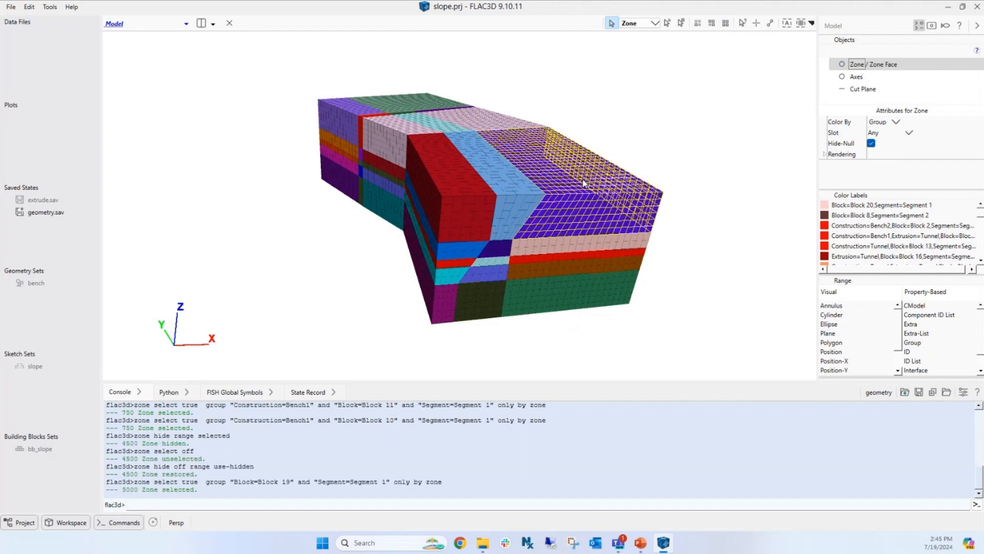
{"action": "left_click", "coordinate": [505, 194]}
{"action": "left_click", "coordinate": [468, 199]}
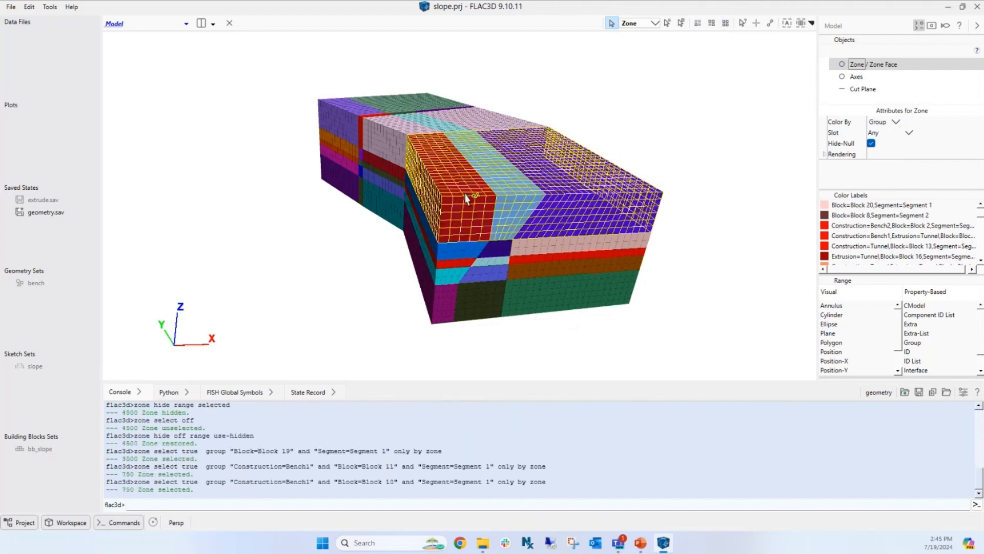
{"action": "left_click", "coordinate": [698, 24]}
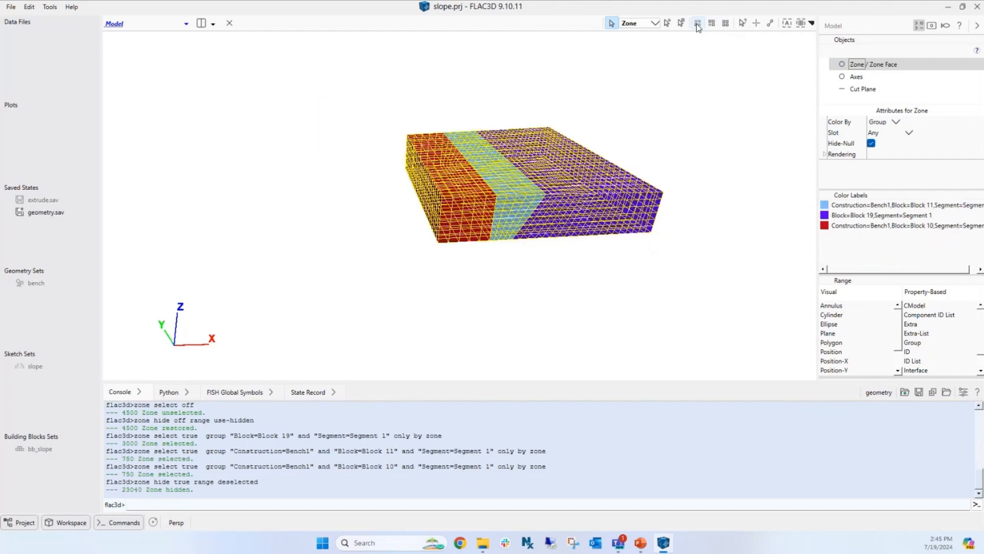
{"action": "left_click_drag", "start_coordinate": [615, 345], "coordinate": [598, 328]}
{"action": "left_click_drag", "start_coordinate": [634, 281], "coordinate": [660, 281]}
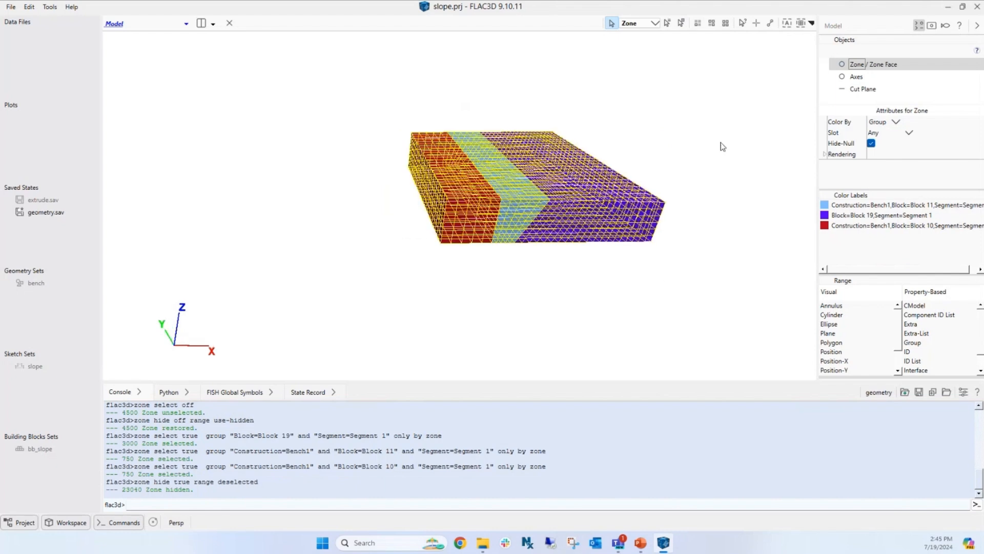
{"action": "key", "text": "alt+Tab"}
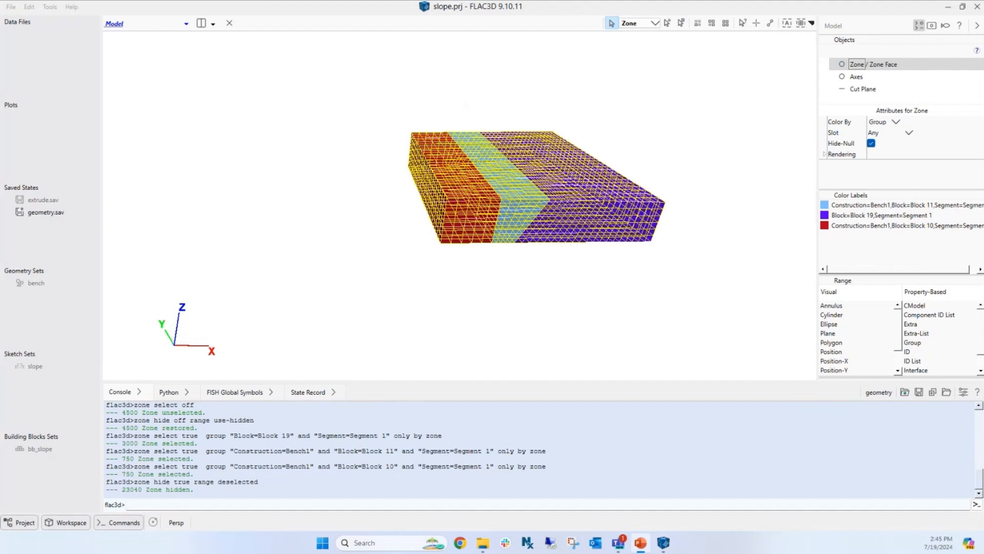
{"action": "left_click", "coordinate": [725, 23]}
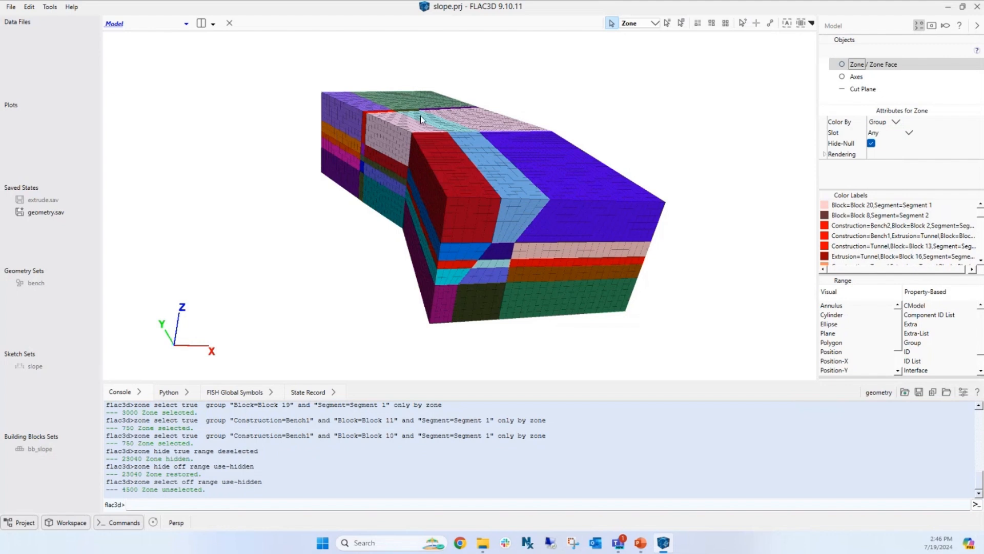
Color the zone groups by the Construction slot, and try selecting the whole Bench1 group before clearing the selection.
{"action": "left_click_drag", "start_coordinate": [436, 148], "coordinate": [420, 161]}
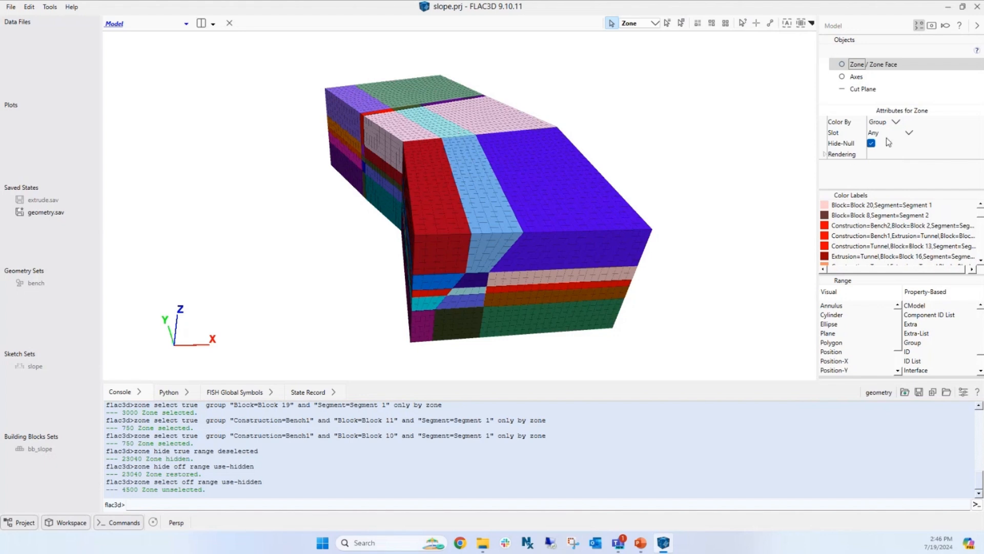
{"action": "left_click", "coordinate": [907, 132]}
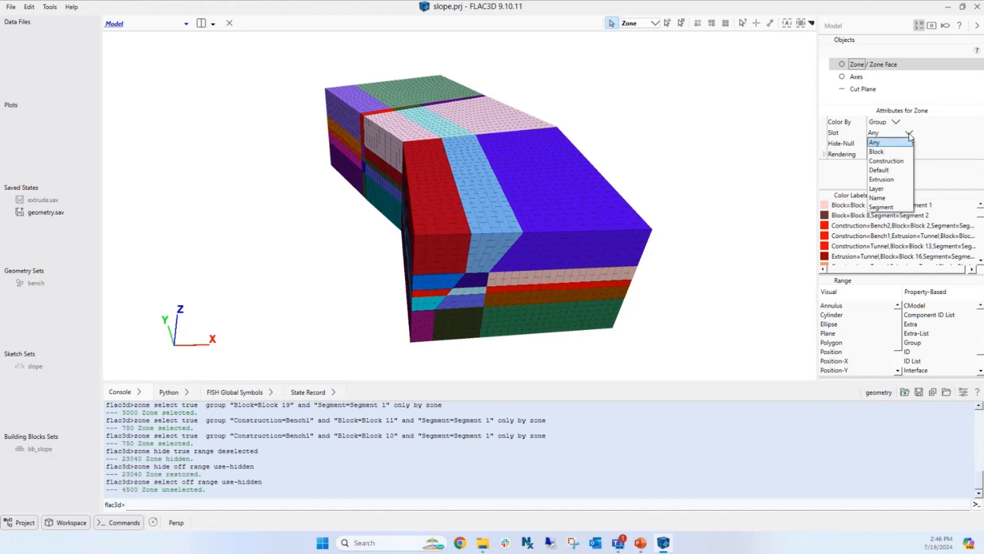
{"action": "left_click", "coordinate": [897, 161]}
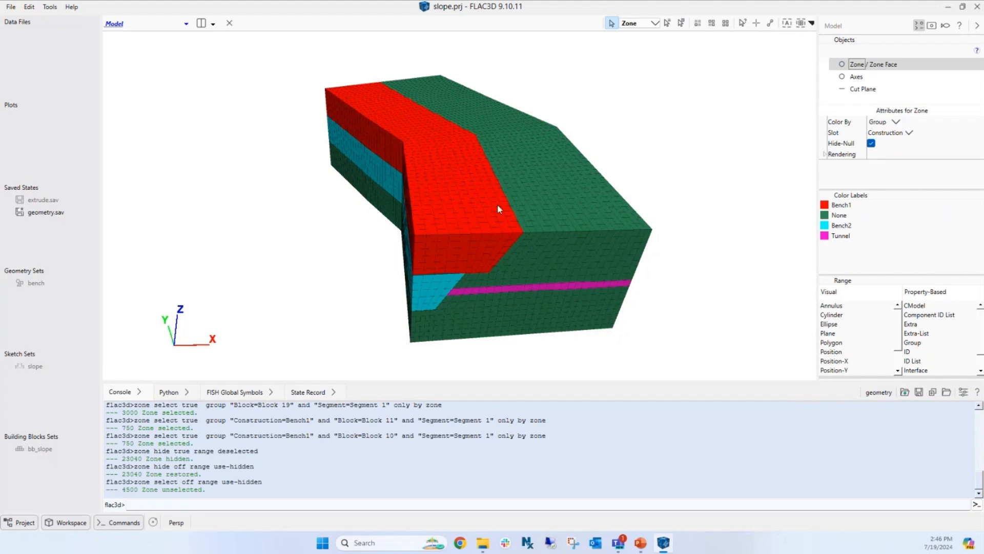
{"action": "left_click", "coordinate": [447, 200]}
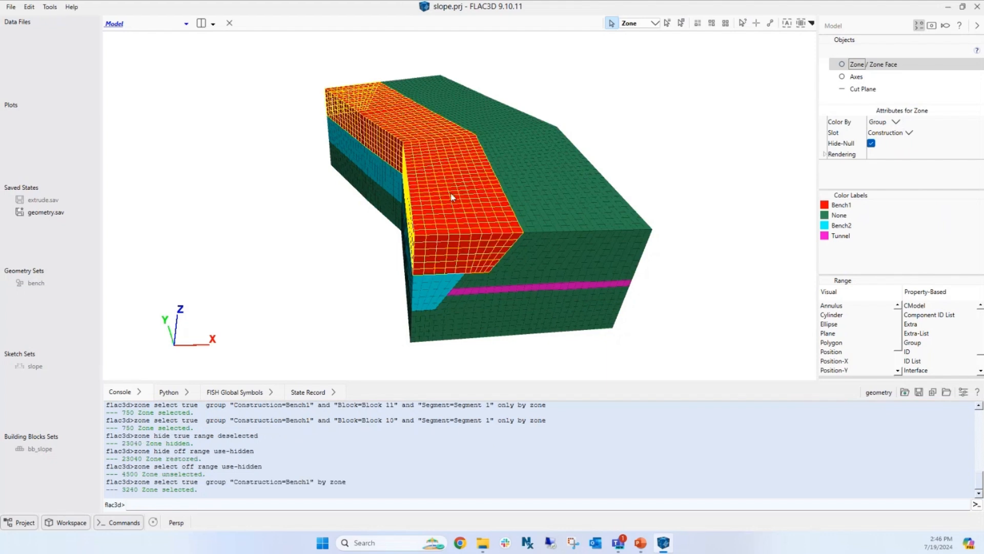
{"action": "left_click", "coordinate": [759, 132]}
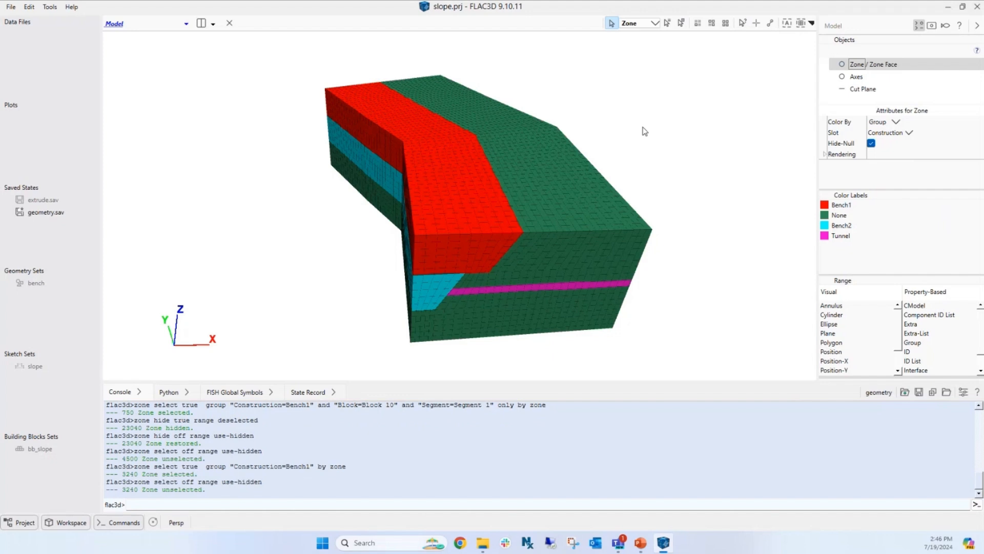
Select individual zones 21410, 21411 and 21412 one at a time near the upper edge of the front face.
{"action": "scroll", "coordinate": [634, 121], "scroll_direction": "up", "scroll_amount": 6}
{"action": "right_click_drag", "start_coordinate": [710, 135], "coordinate": [670, 106]}
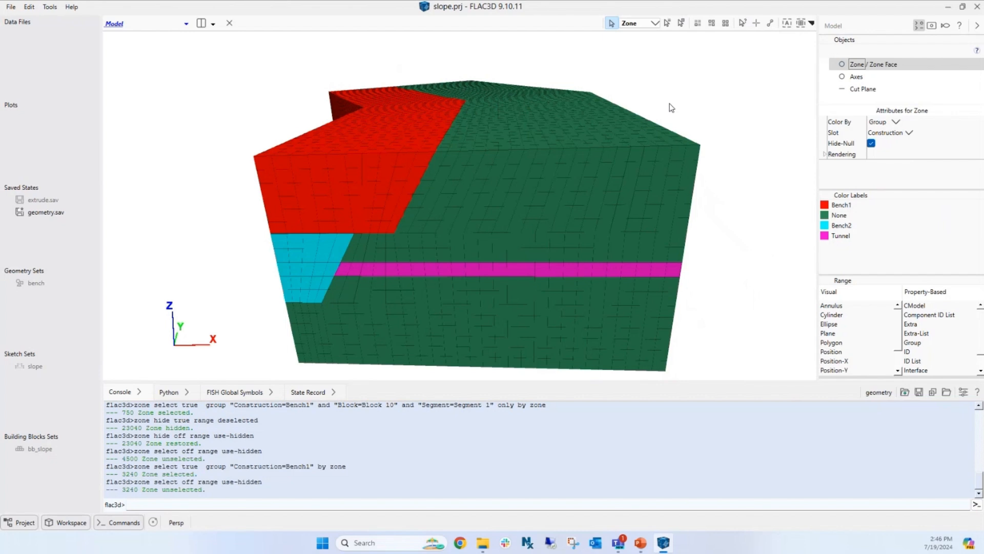
{"action": "left_click", "coordinate": [559, 155]}
{"action": "left_click", "coordinate": [568, 159]}
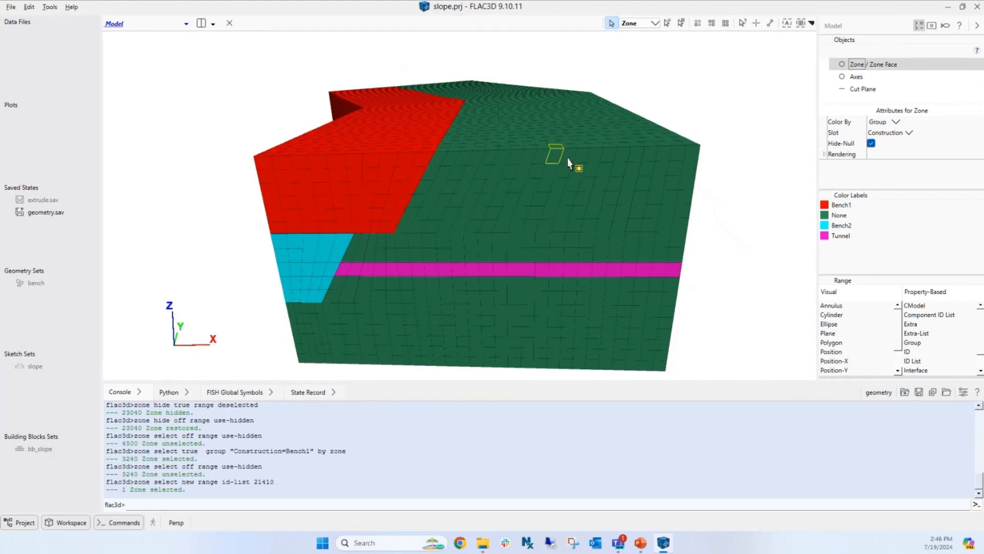
{"action": "left_click", "coordinate": [566, 162]}
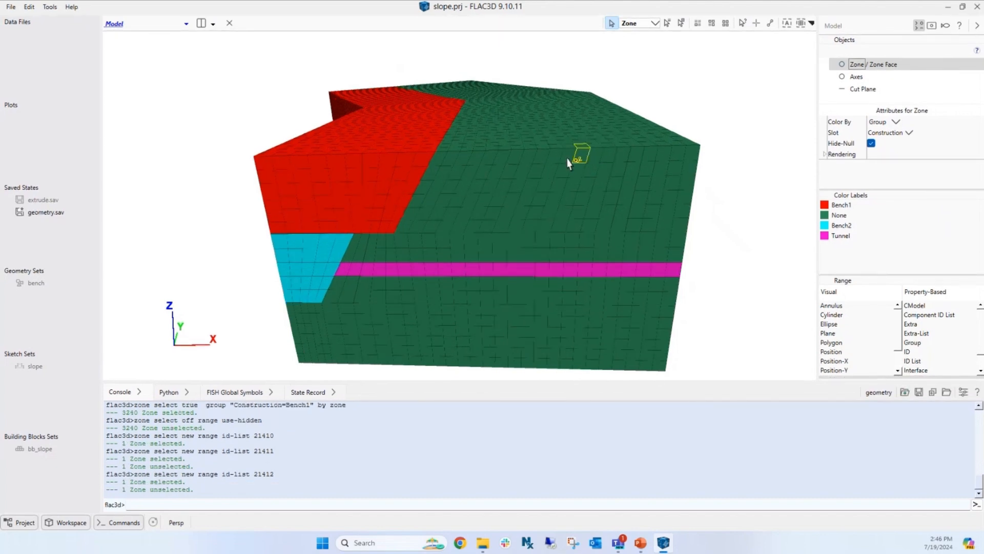
Add zones 21411, 21410, 21409 and 21408 to the selection and hide the five selected zones.
{"action": "left_click", "coordinate": [567, 160], "text": "shift"}
{"action": "left_click", "coordinate": [555, 163], "text": "shift"}
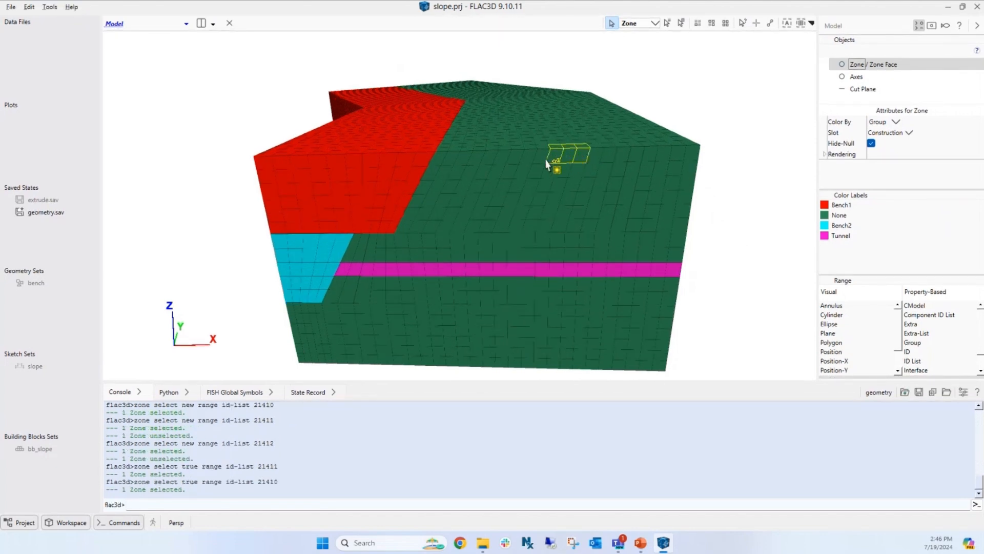
{"action": "left_click", "coordinate": [535, 162], "text": "shift"}
{"action": "left_click", "coordinate": [526, 160], "text": "shift"}
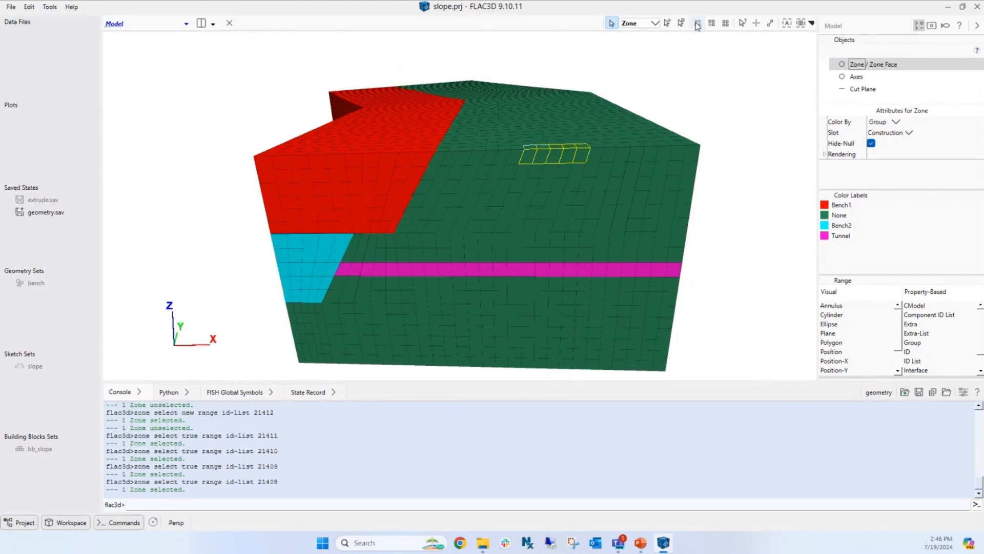
{"action": "left_click", "coordinate": [712, 23]}
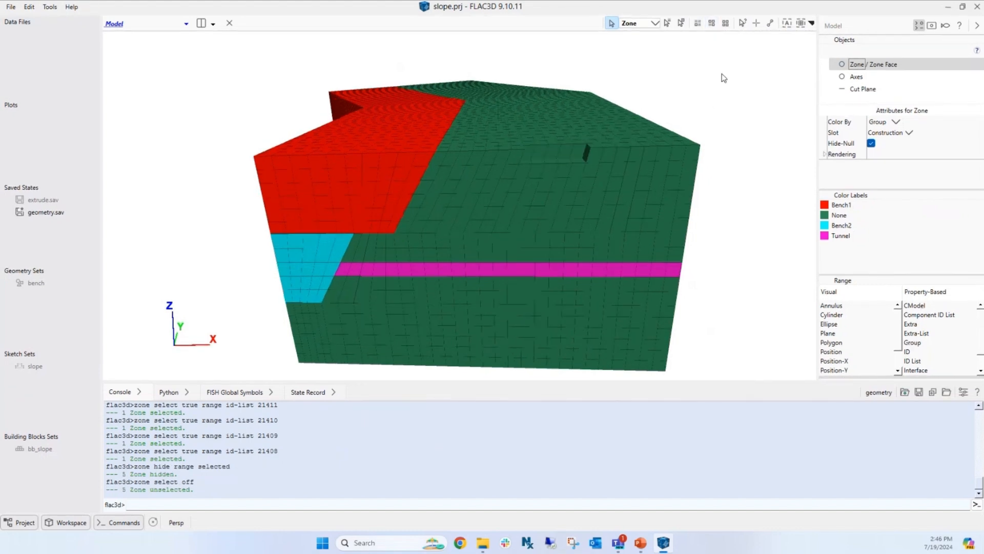
Show the hidden zones again and set the zone group coloring slot back to Any.
{"action": "left_click", "coordinate": [725, 24]}
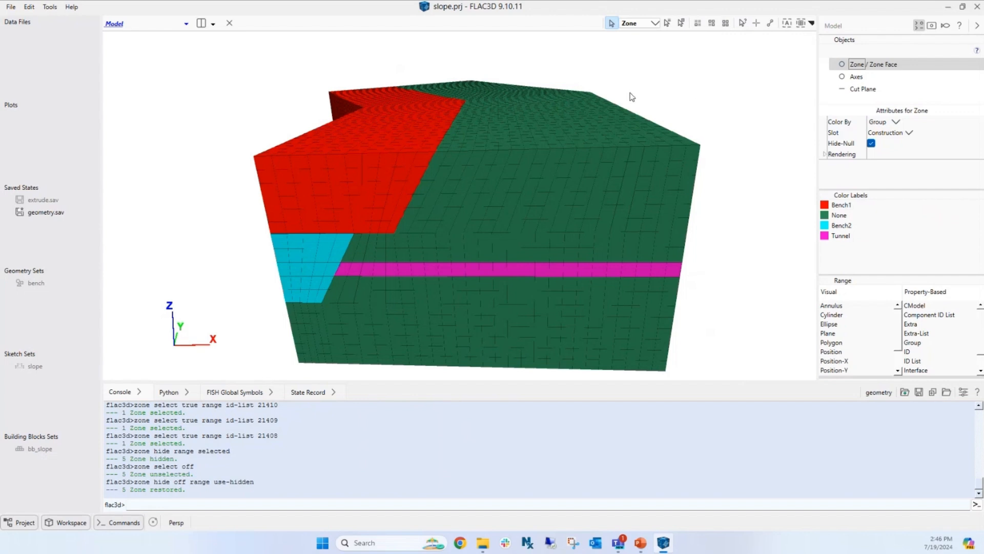
{"action": "left_click_drag", "start_coordinate": [673, 84], "coordinate": [683, 96]}
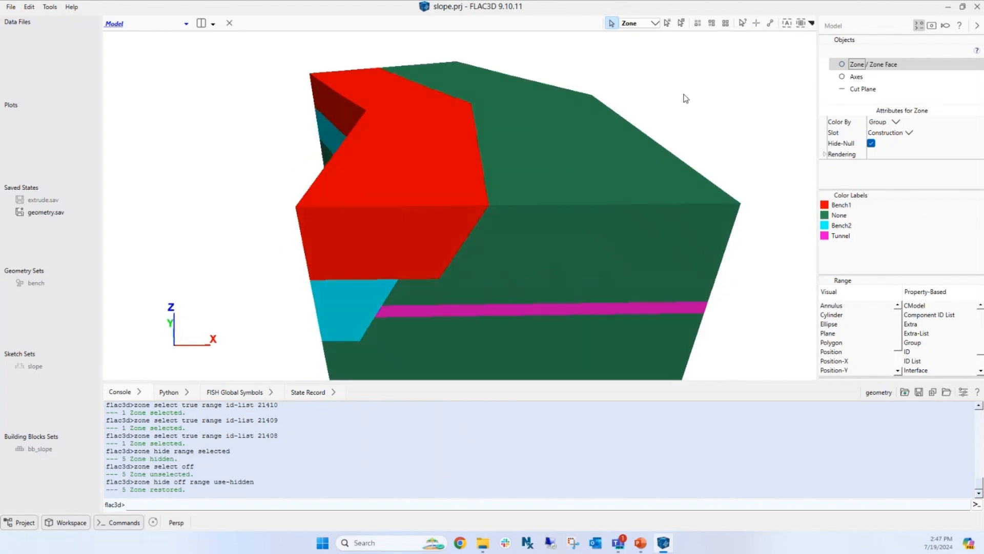
{"action": "left_click", "coordinate": [907, 134]}
{"action": "left_click", "coordinate": [875, 143]}
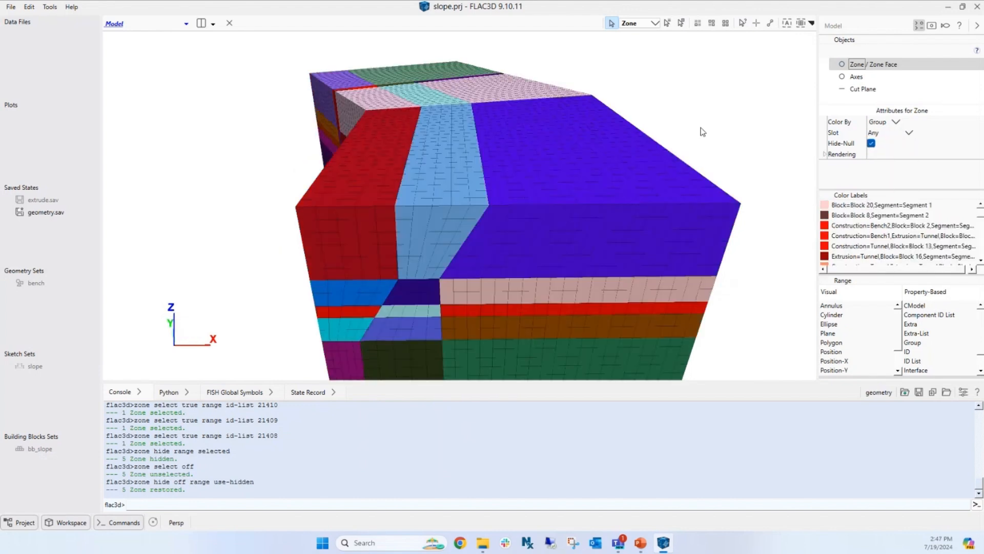
Select the Segment 1 zones of Block 19 and assign them the standard mohr-coulomb constitutive model.
{"action": "scroll", "coordinate": [707, 136], "scroll_direction": "down", "scroll_amount": 2}
{"action": "double_click", "coordinate": [569, 167]}
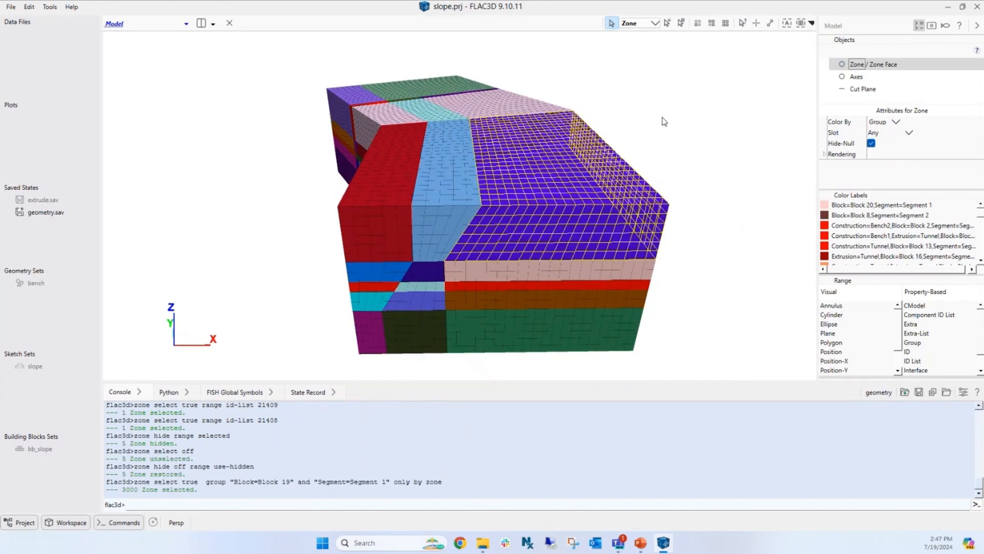
{"action": "left_click", "coordinate": [811, 23]}
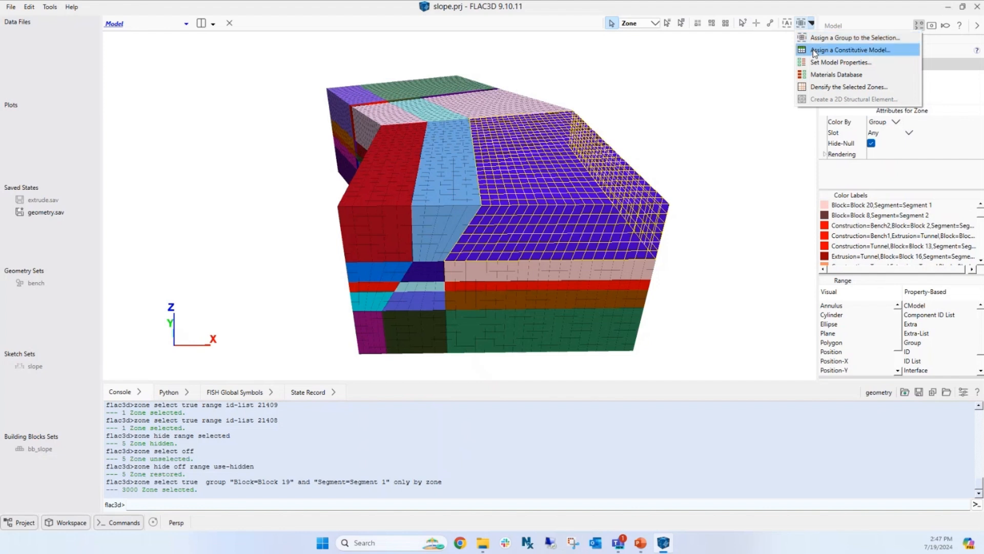
{"action": "left_click", "coordinate": [813, 49]}
{"action": "left_click", "coordinate": [519, 246]}
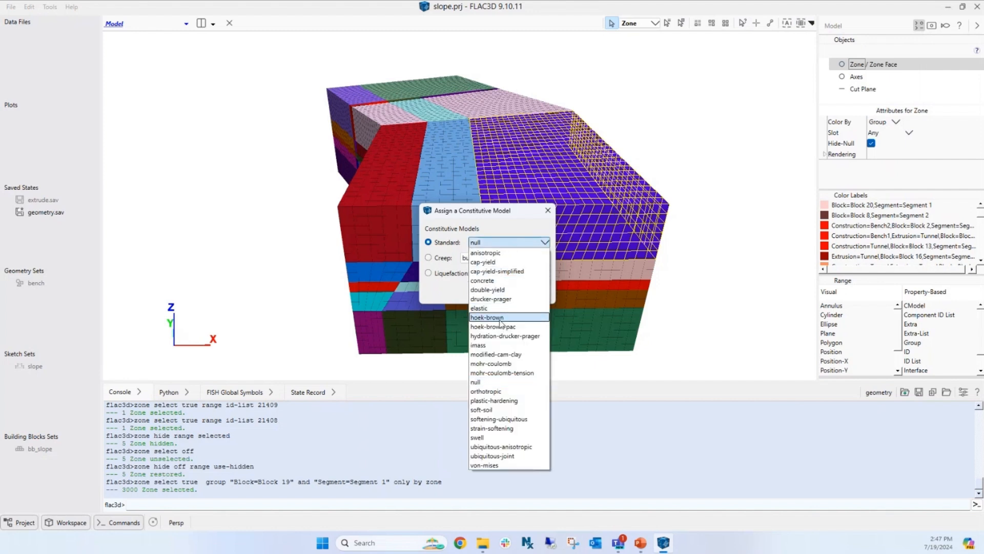
{"action": "left_click", "coordinate": [496, 363]}
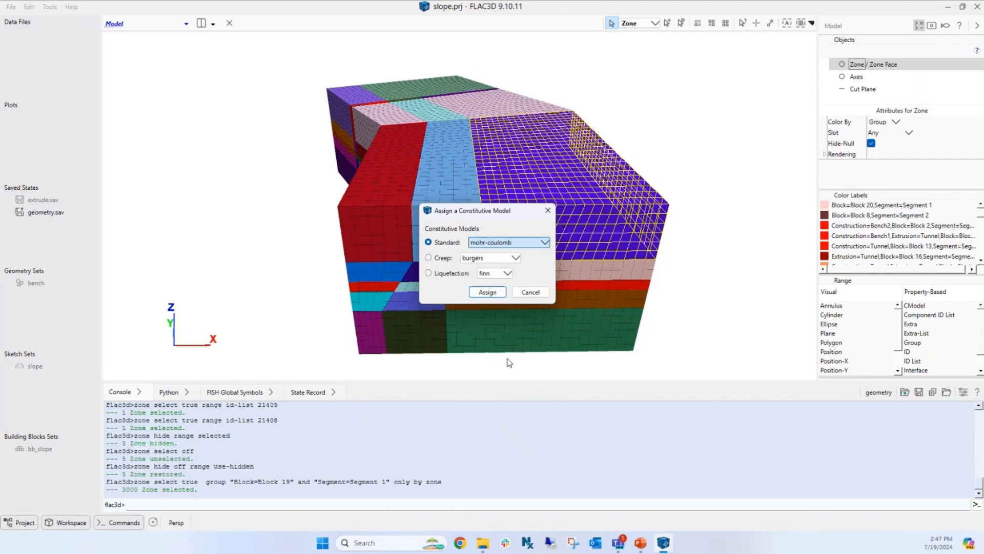
{"action": "left_click", "coordinate": [496, 295]}
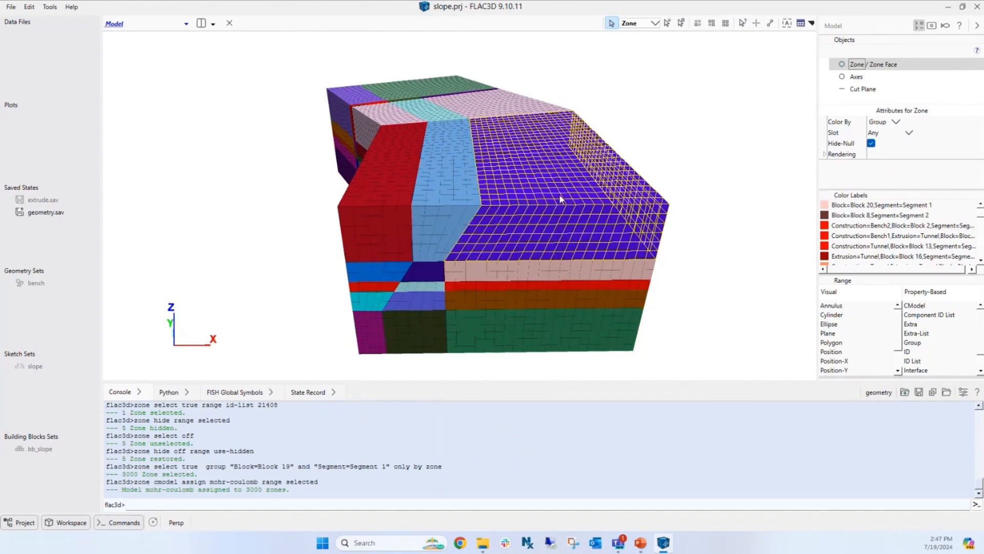
Examine the mohr-coulomb material properties of the selected Block 19 zones and close the dialog without saving changes.
{"action": "left_click", "coordinate": [812, 24]}
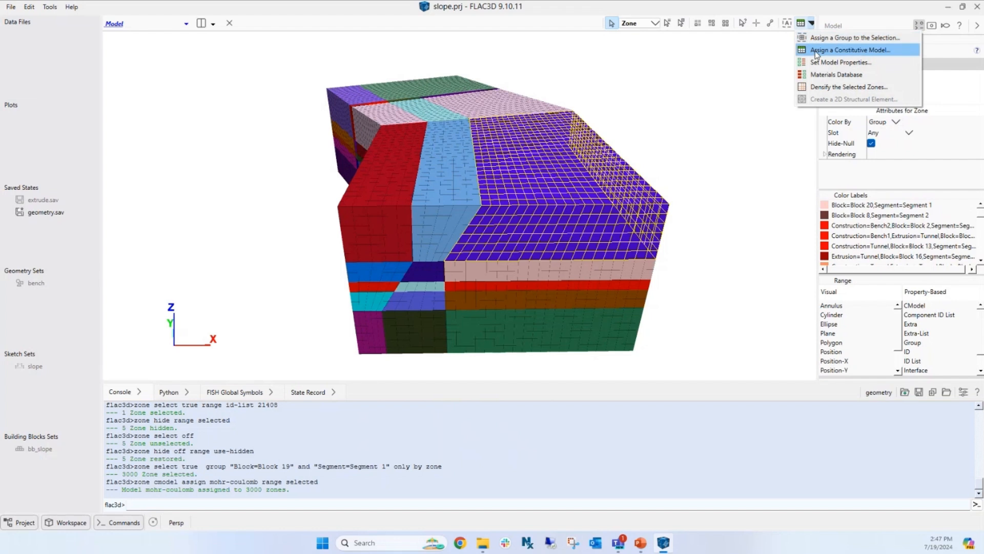
{"action": "left_click", "coordinate": [816, 62]}
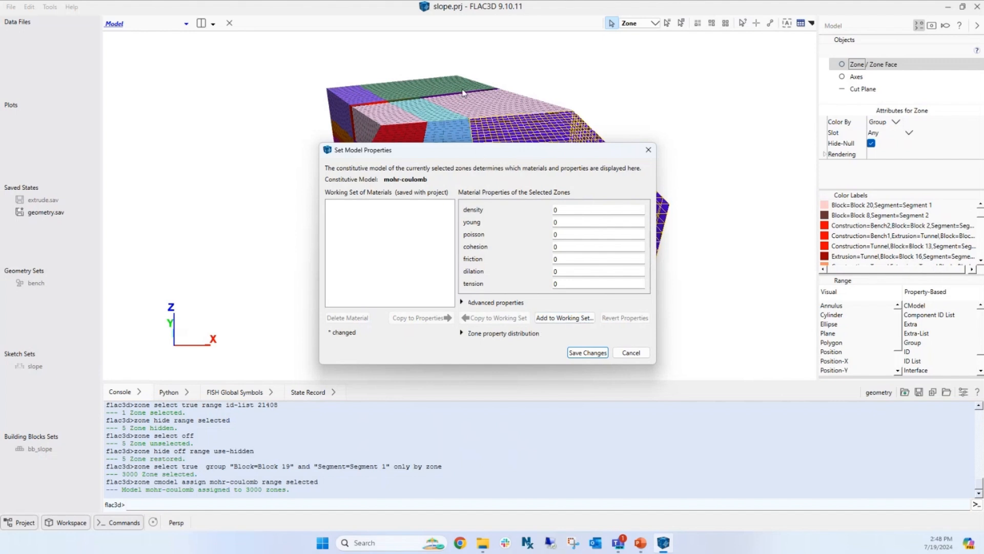
{"action": "left_click_drag", "start_coordinate": [523, 158], "coordinate": [429, 115]}
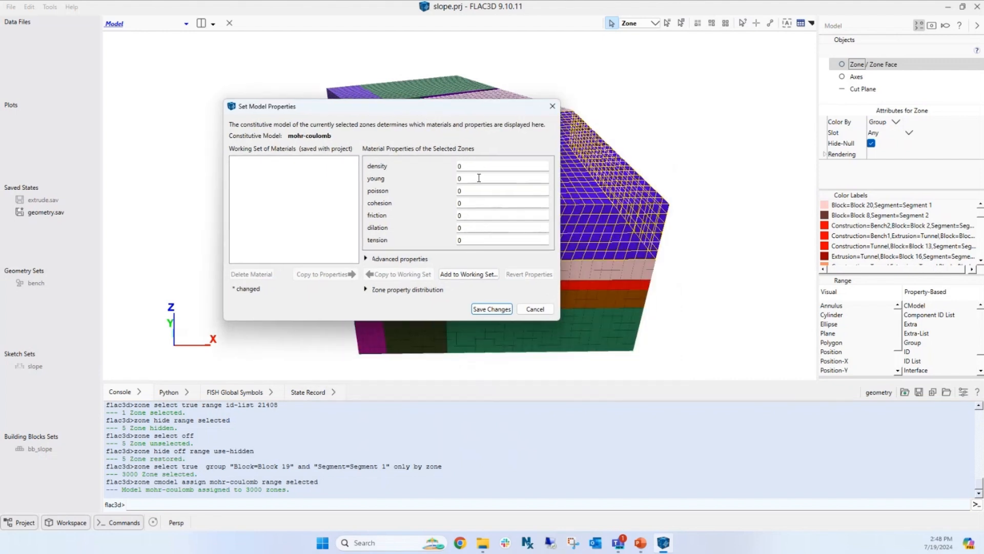
{"action": "left_click", "coordinate": [535, 309]}
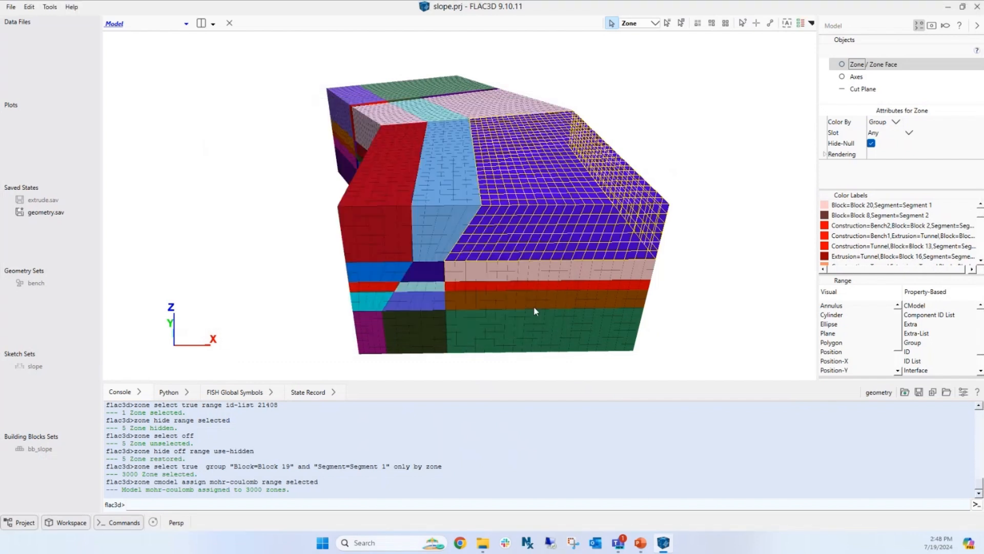
Clear the zone selection and check which zone operations are offered when nothing is selected.
{"action": "left_click", "coordinate": [707, 211]}
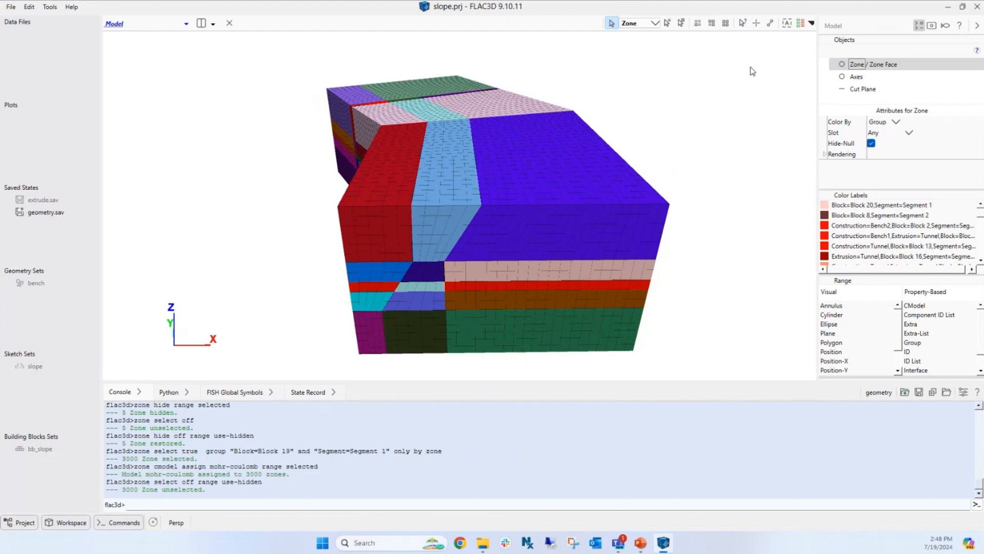
{"action": "left_click", "coordinate": [811, 26]}
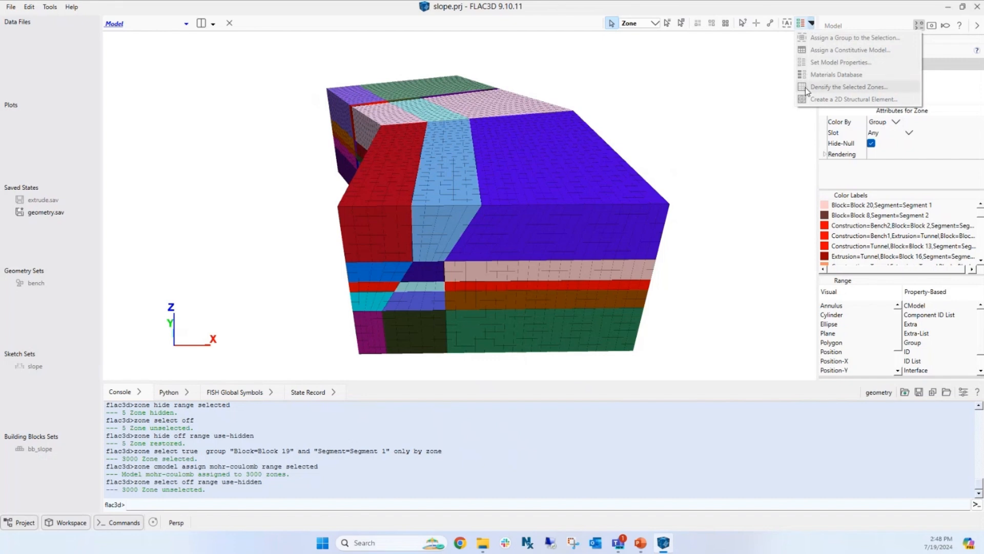
{"action": "left_click", "coordinate": [644, 80]}
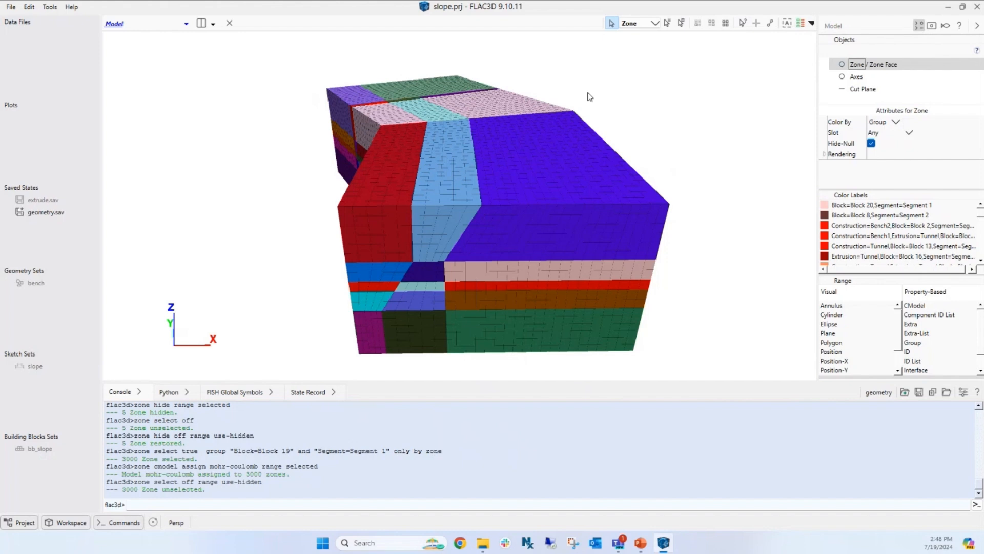
Switch the type of object available for selection from zones to Zone Face.
{"action": "right_click_drag", "start_coordinate": [595, 134], "coordinate": [691, 137]}
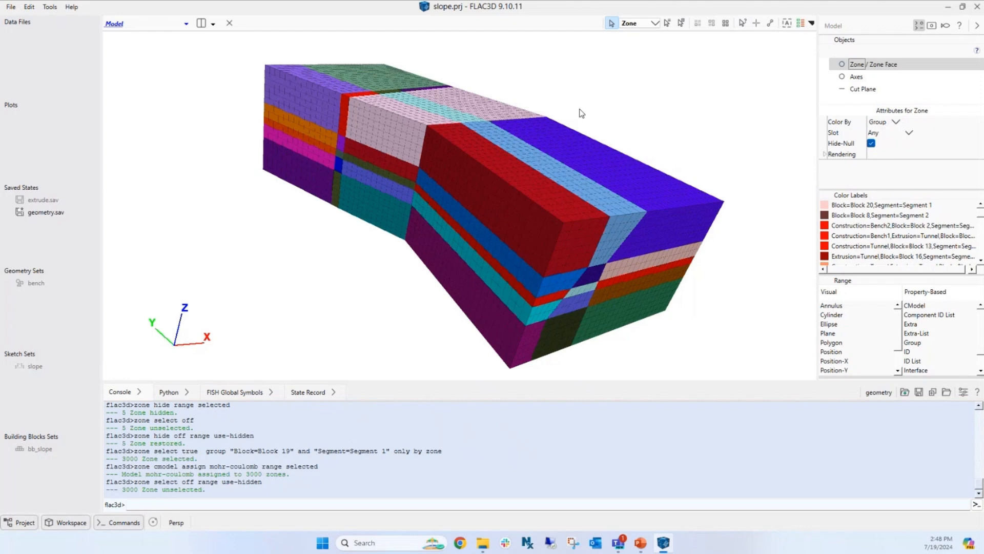
{"action": "left_click", "coordinate": [655, 25]}
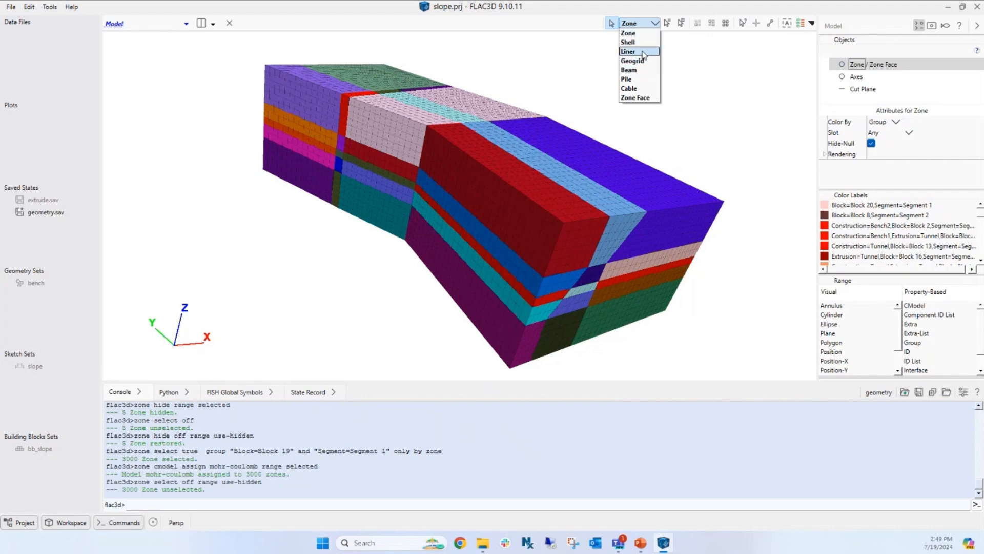
{"action": "left_click", "coordinate": [638, 98]}
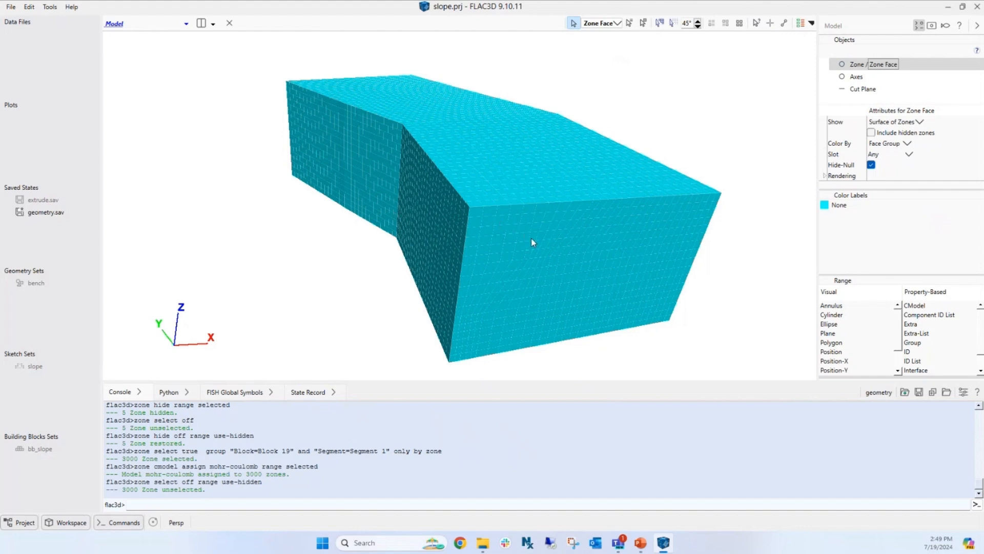
Select all ungrouped zone faces on the model's surface and clear the selection.
{"action": "left_click_drag", "start_coordinate": [606, 127], "coordinate": [682, 109]}
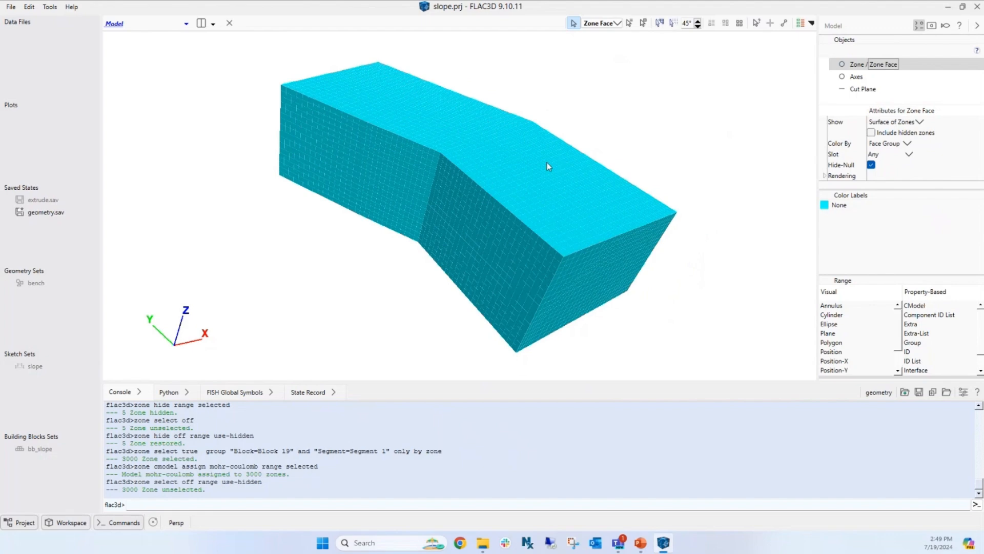
{"action": "left_click", "coordinate": [520, 164]}
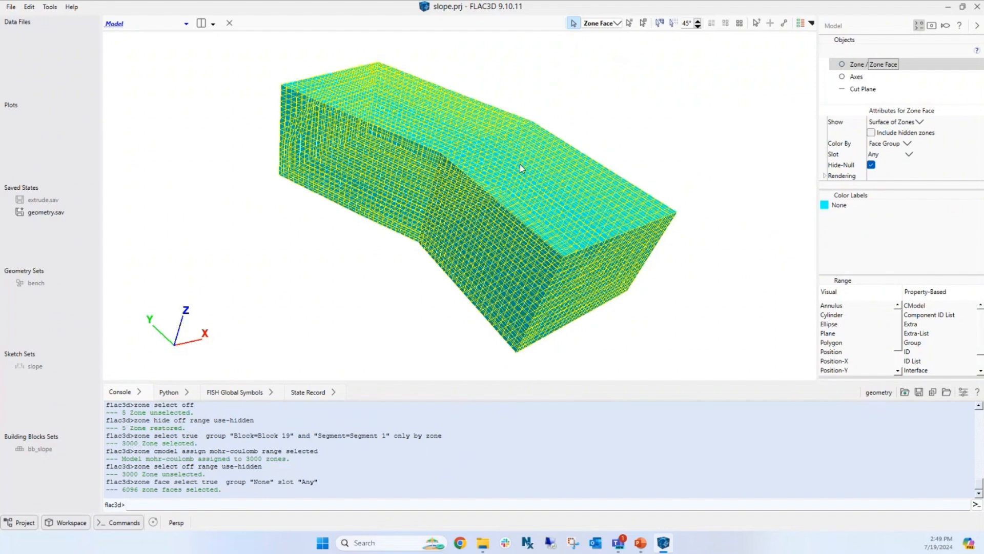
{"action": "left_click", "coordinate": [614, 119]}
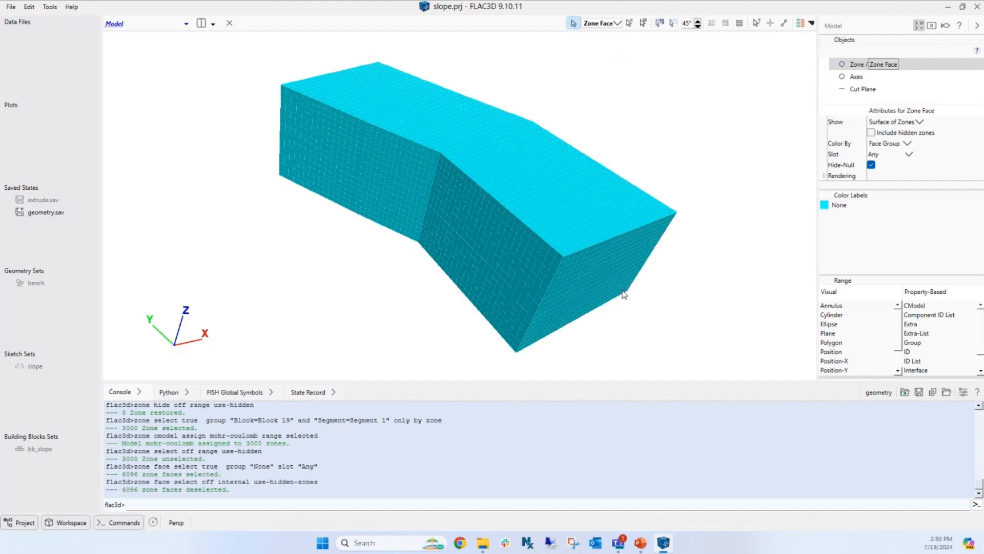
Select the zone faces of the model's end wall using a 45° break angle and open their group assignment without assigning a group.
{"action": "right_click_drag", "start_coordinate": [693, 297], "coordinate": [664, 249]}
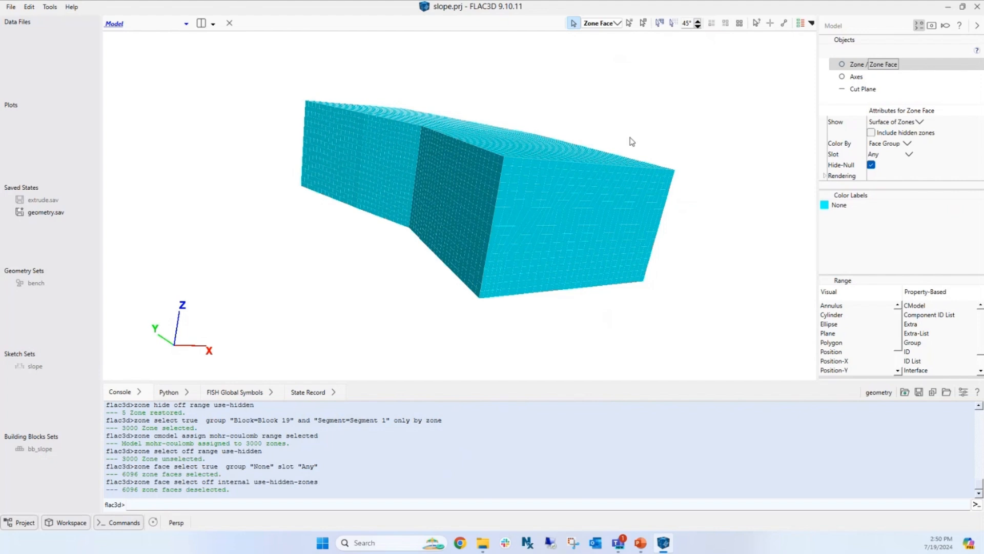
{"action": "left_click", "coordinate": [660, 25]}
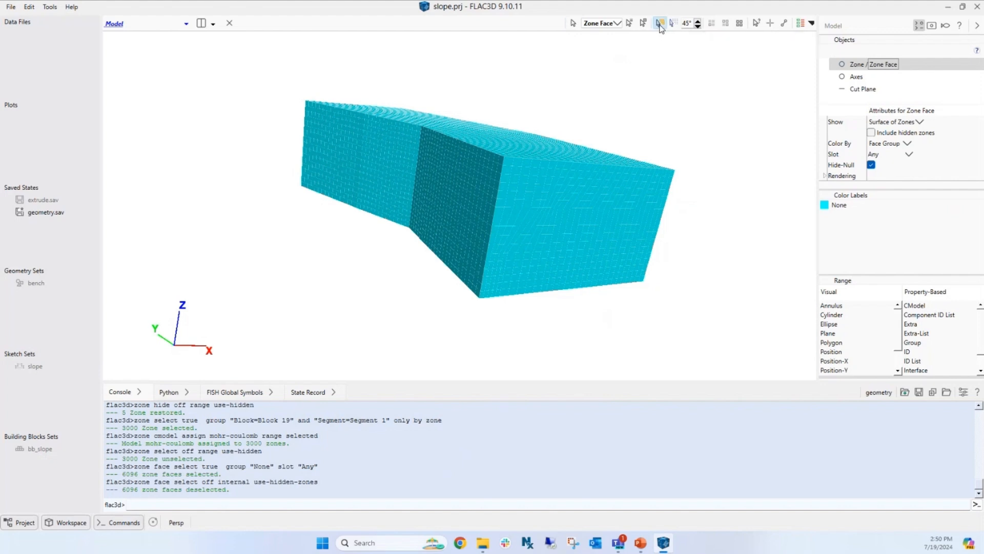
{"action": "left_click", "coordinate": [565, 220]}
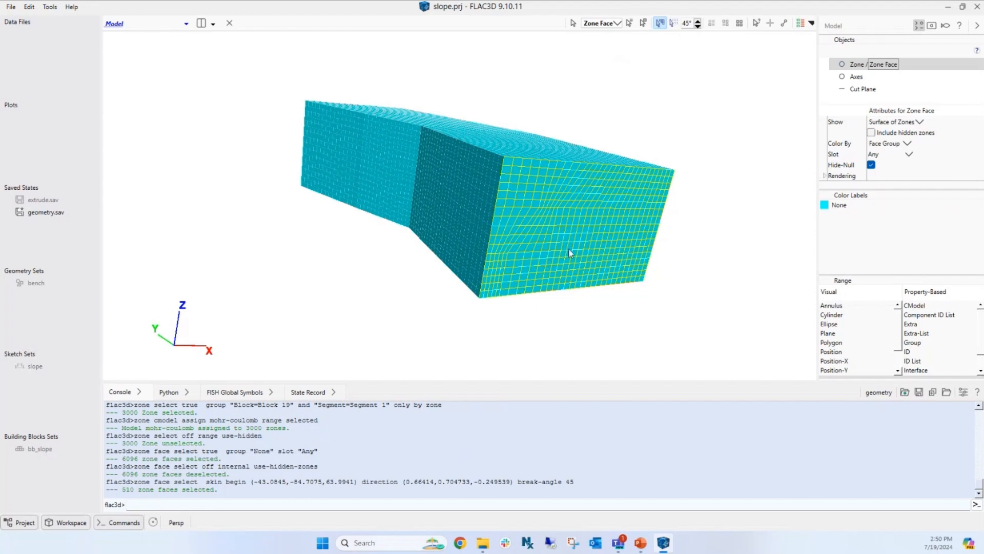
{"action": "left_click", "coordinate": [812, 24]}
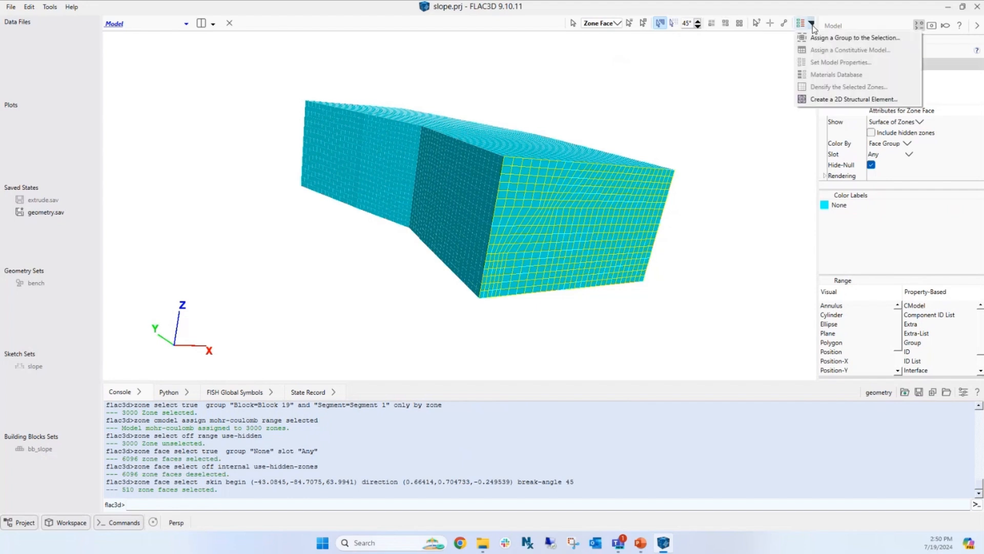
{"action": "left_click", "coordinate": [814, 38]}
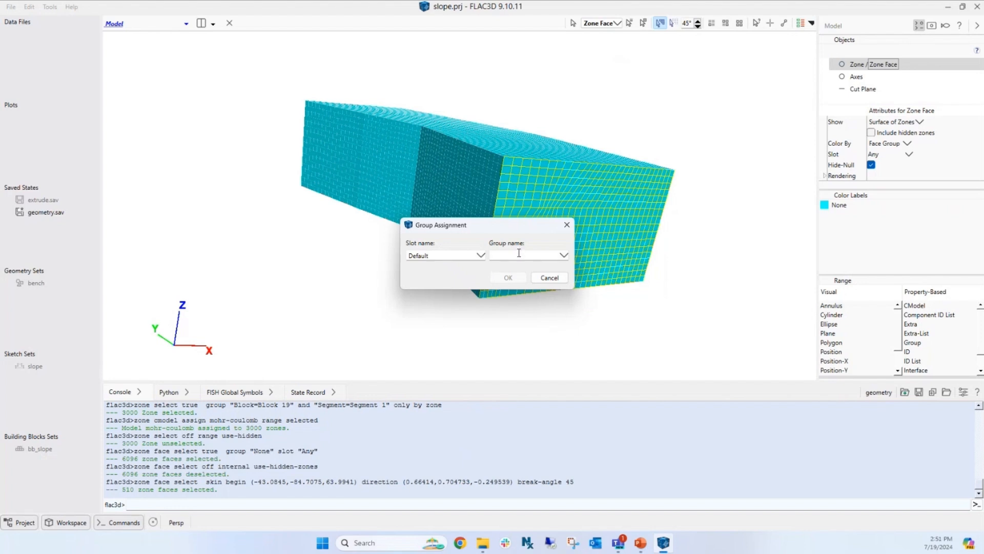
{"action": "left_click", "coordinate": [547, 277]}
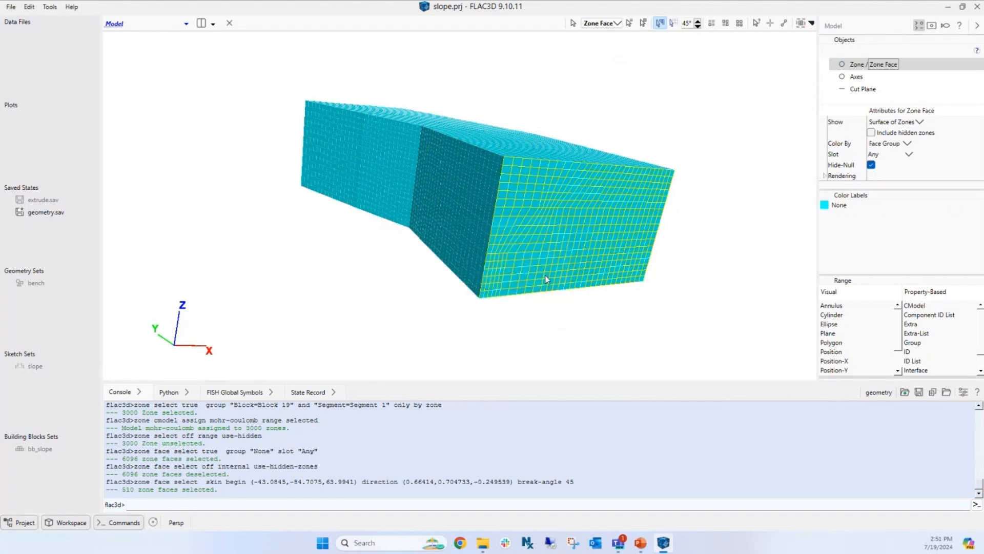
Select the zone faces across the bent long side wall using the 45° break angle and clear the selection again.
{"action": "left_click_drag", "start_coordinate": [528, 329], "coordinate": [369, 287]}
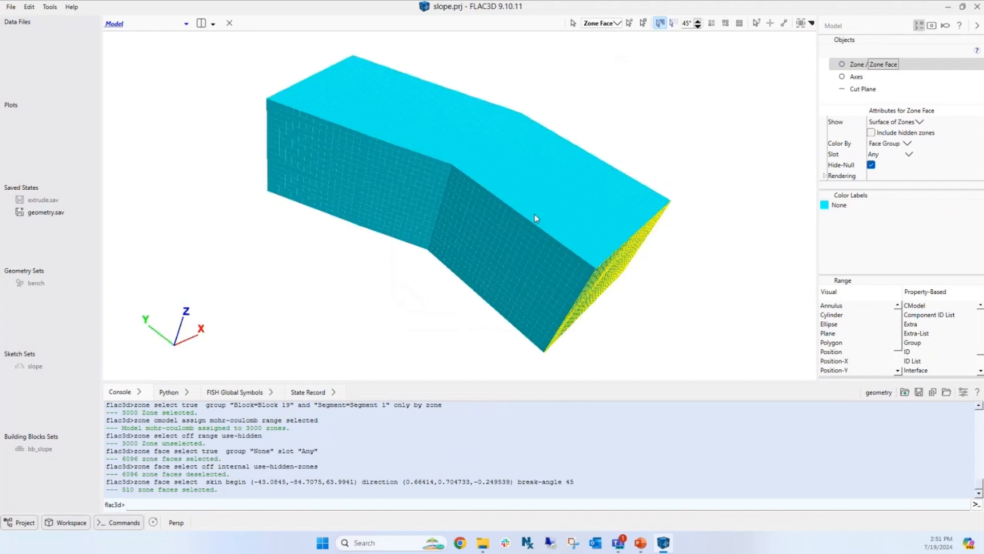
{"action": "left_click", "coordinate": [465, 216]}
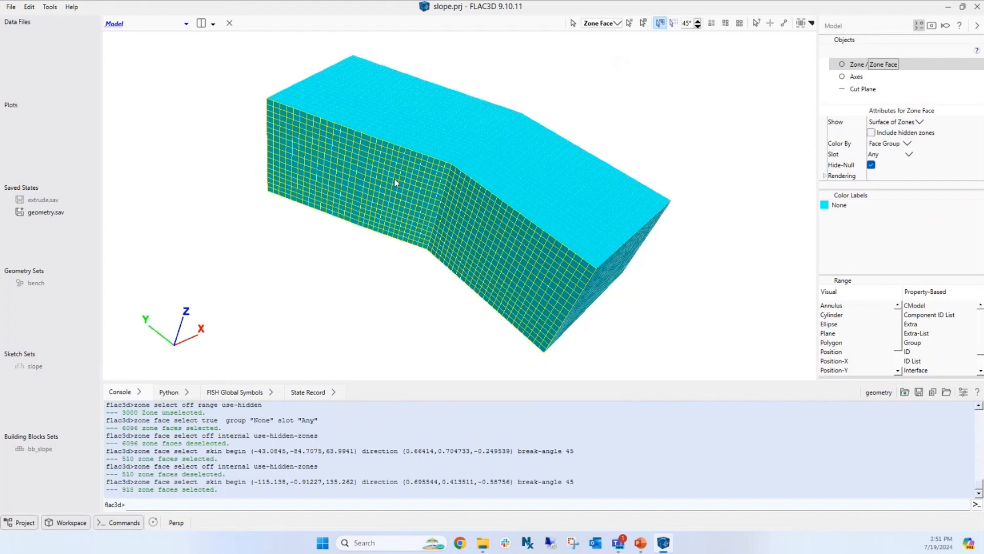
{"action": "left_click", "coordinate": [368, 291]}
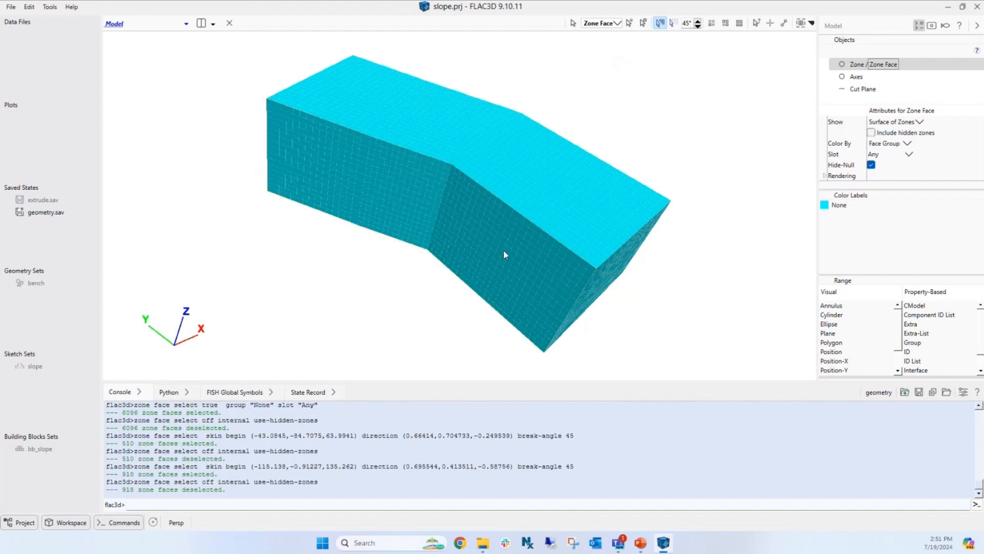
{"action": "left_click", "coordinate": [480, 228]}
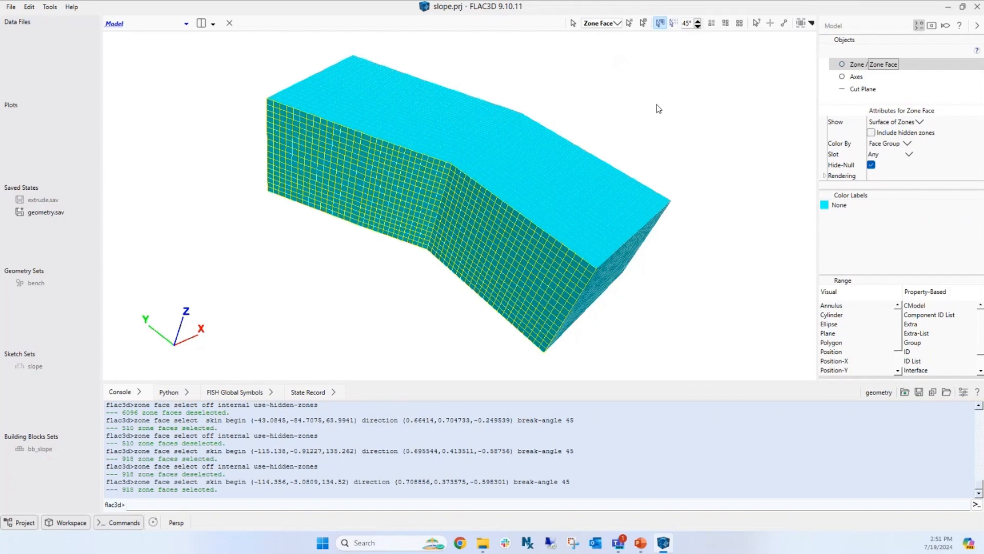
{"action": "left_click_drag", "start_coordinate": [703, 147], "coordinate": [657, 128]}
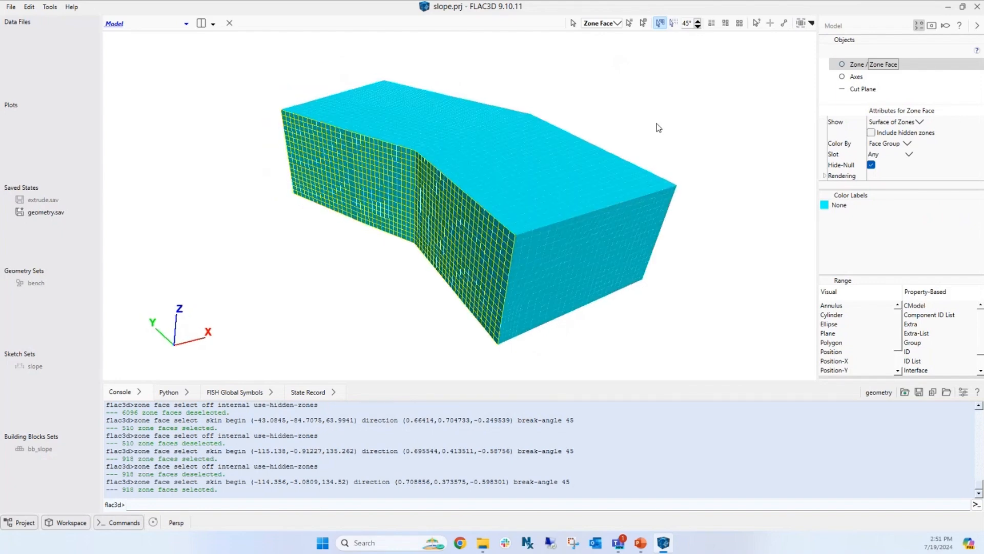
{"action": "left_click", "coordinate": [660, 127]}
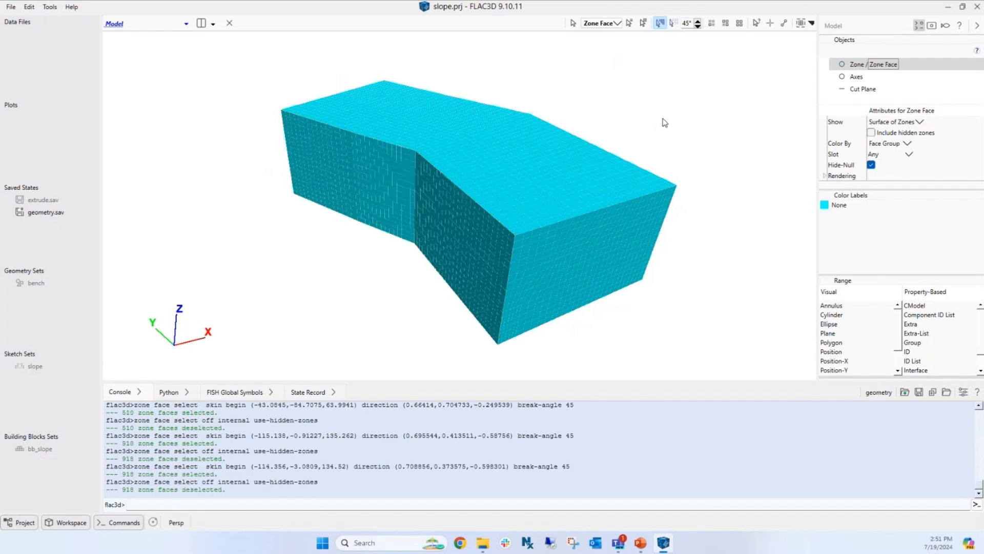
Automatically assign group names to the faces on the model's skin, ignoring existing group names.
{"action": "left_click", "coordinate": [617, 25]}
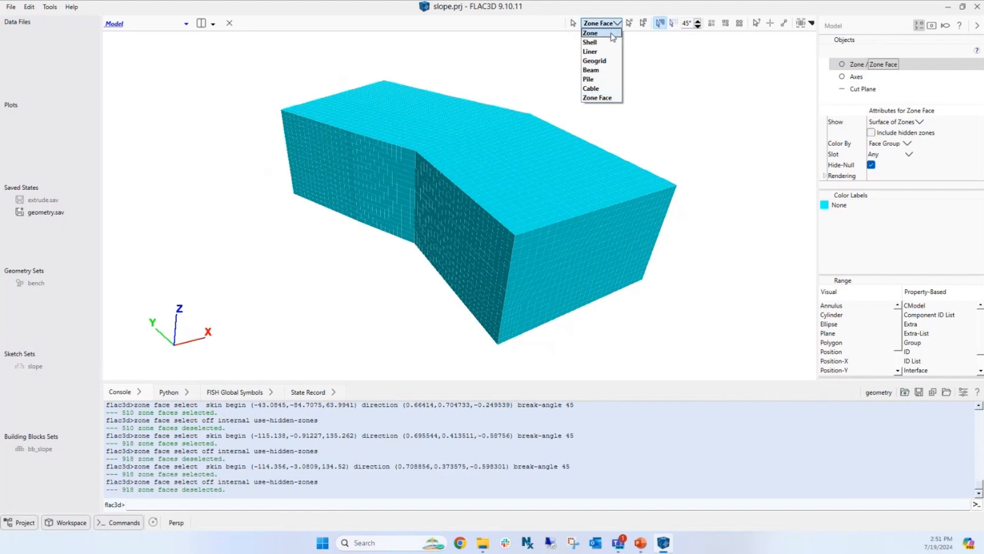
{"action": "left_click", "coordinate": [613, 33]}
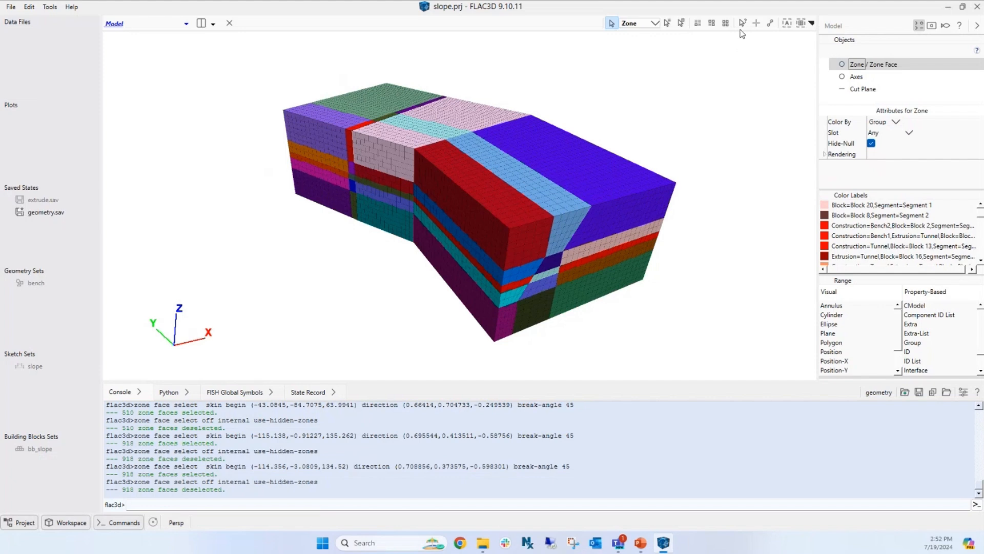
{"action": "left_click", "coordinate": [787, 24]}
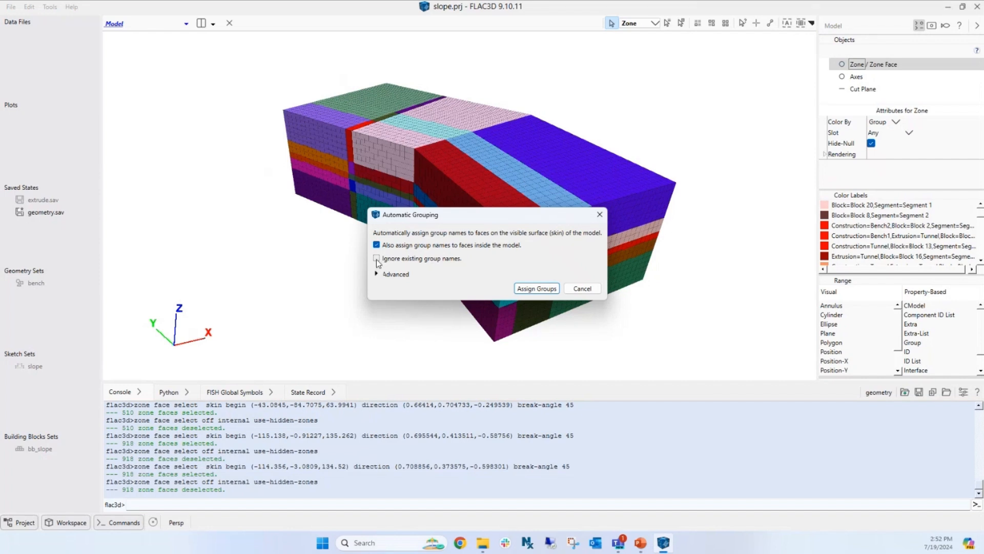
{"action": "left_click_drag", "start_coordinate": [476, 216], "coordinate": [361, 172]}
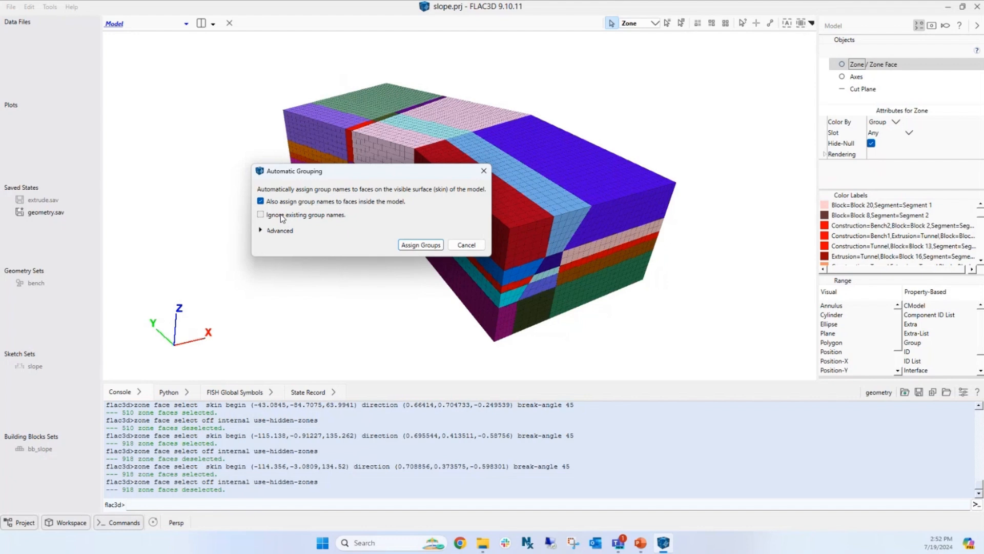
{"action": "left_click", "coordinate": [261, 215]}
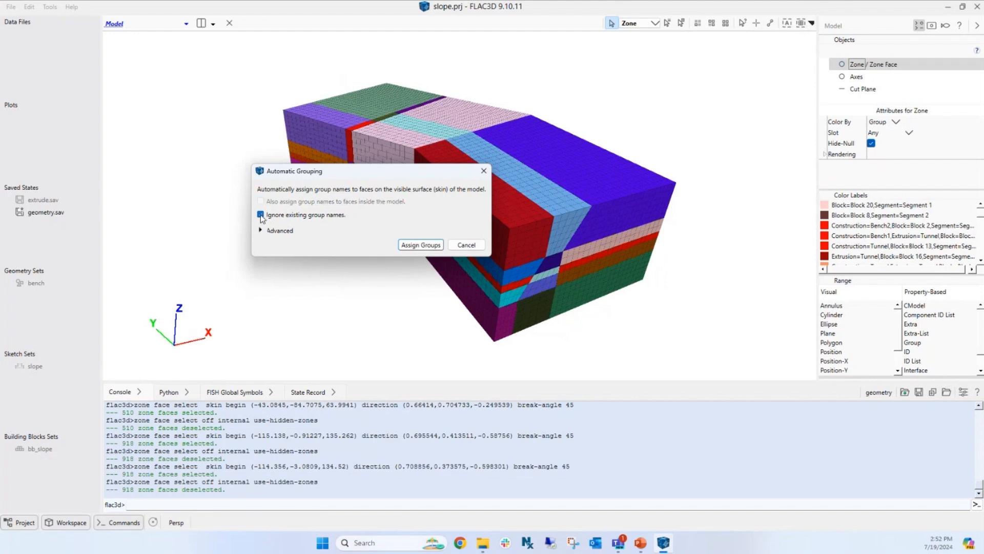
{"action": "left_click", "coordinate": [422, 246]}
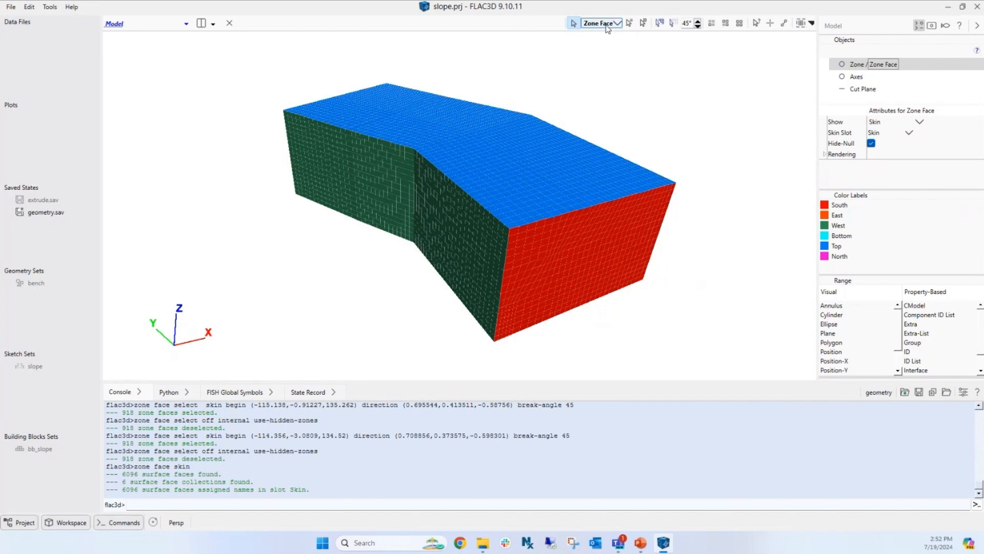
Review the automatically named face groups around the model and switch the selectable object type back to Zone.
{"action": "left_click_drag", "start_coordinate": [657, 150], "coordinate": [702, 158]}
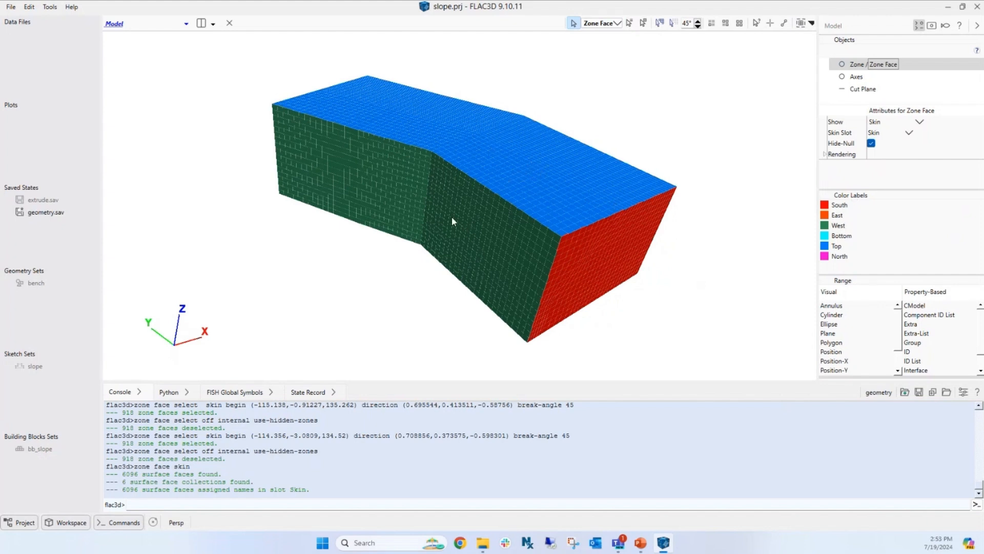
{"action": "left_click_drag", "start_coordinate": [561, 282], "coordinate": [575, 252]}
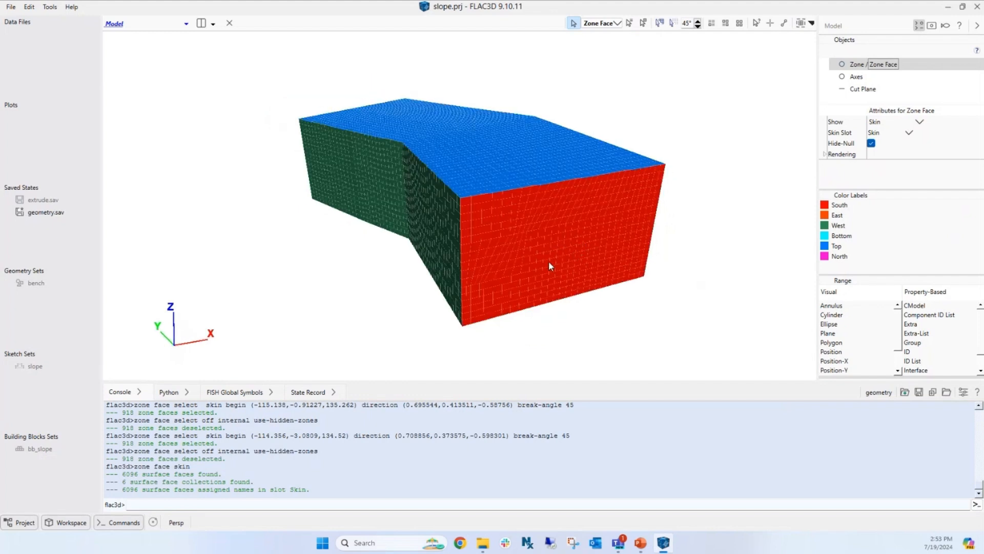
{"action": "left_click_drag", "start_coordinate": [524, 254], "coordinate": [616, 289]}
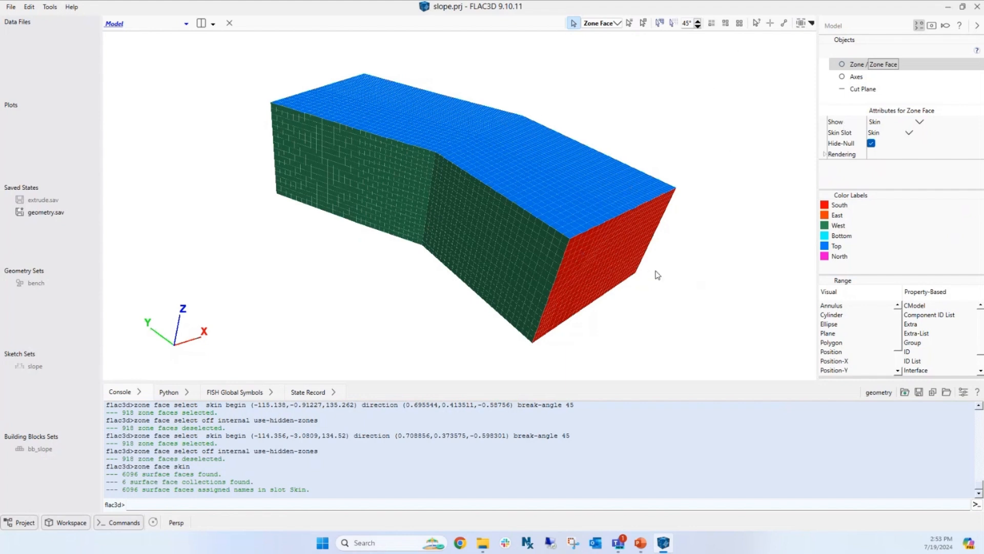
{"action": "left_click_drag", "start_coordinate": [706, 281], "coordinate": [680, 244]}
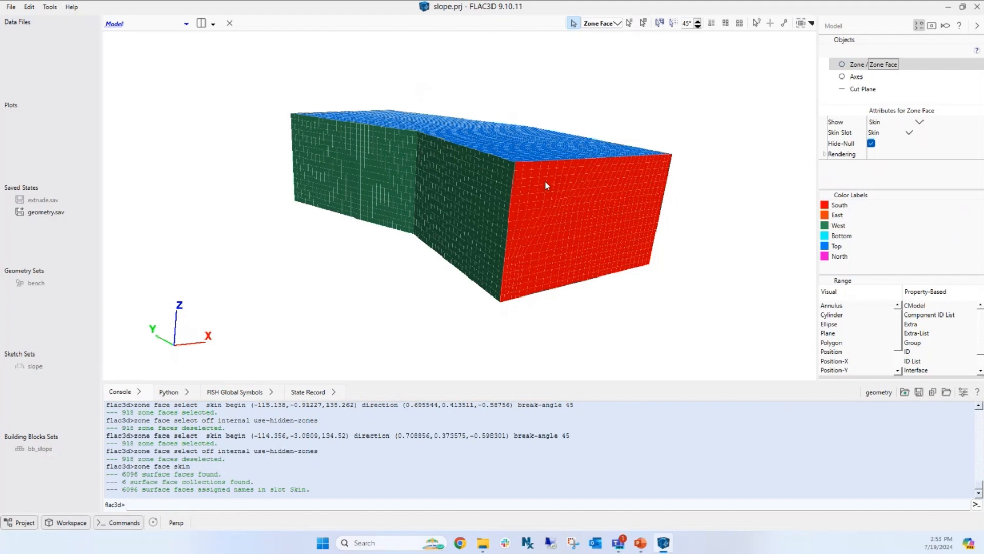
{"action": "left_click", "coordinate": [617, 24]}
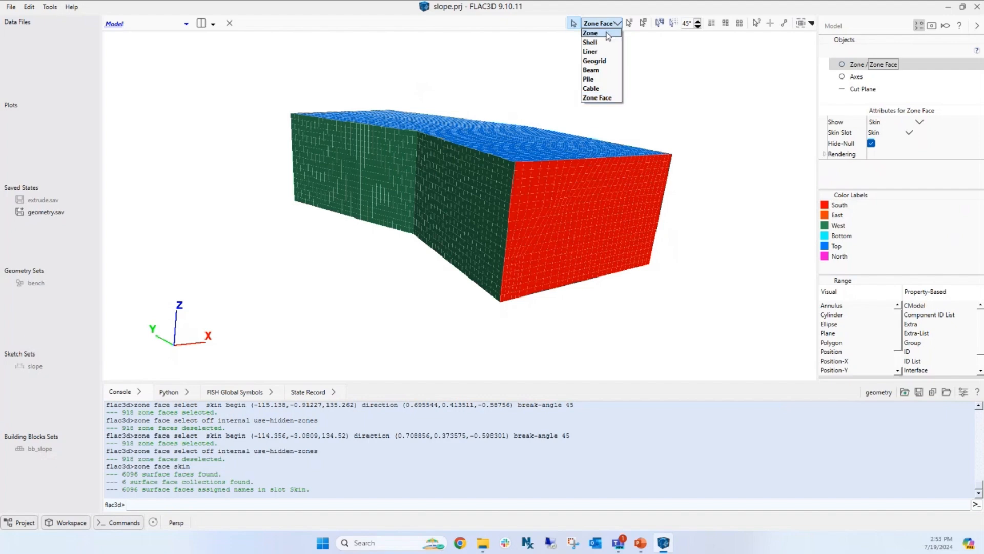
{"action": "left_click", "coordinate": [590, 33]}
Color the zones by the groups in the Construction slot.
{"action": "left_click_drag", "start_coordinate": [382, 260], "coordinate": [477, 289]}
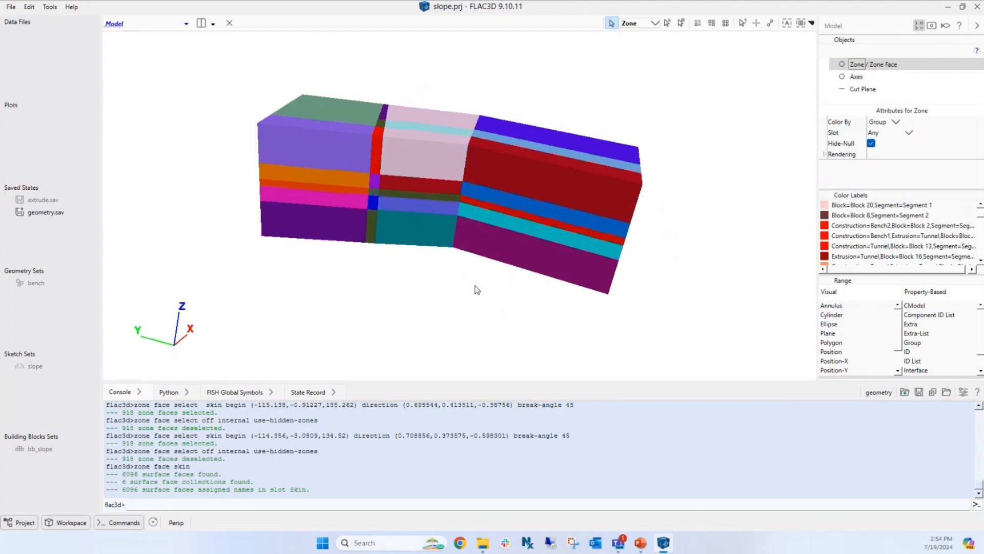
{"action": "scroll", "coordinate": [365, 225], "scroll_direction": "up", "scroll_amount": 10}
{"action": "middle_click_drag", "start_coordinate": [396, 199], "coordinate": [423, 242]}
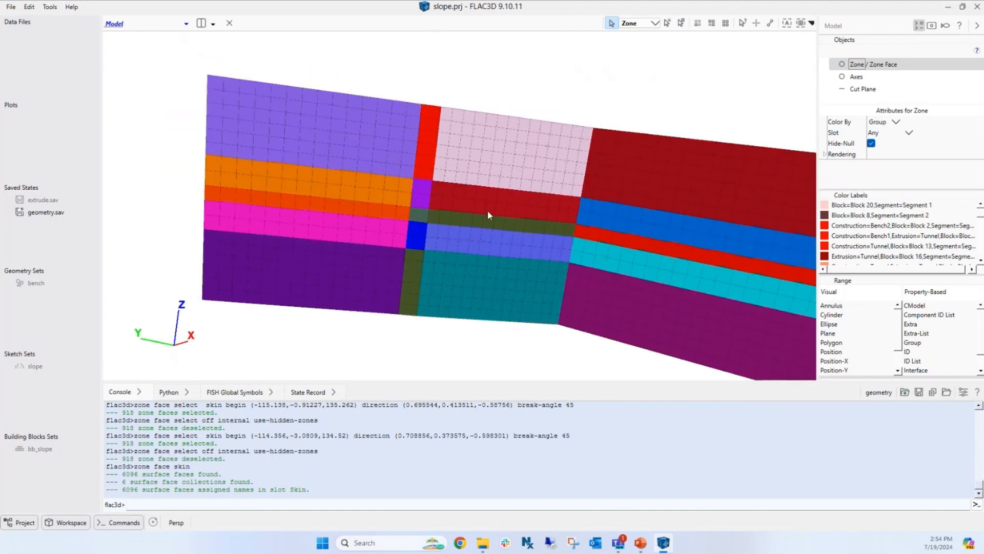
{"action": "middle_click_drag", "start_coordinate": [488, 211], "coordinate": [419, 173]}
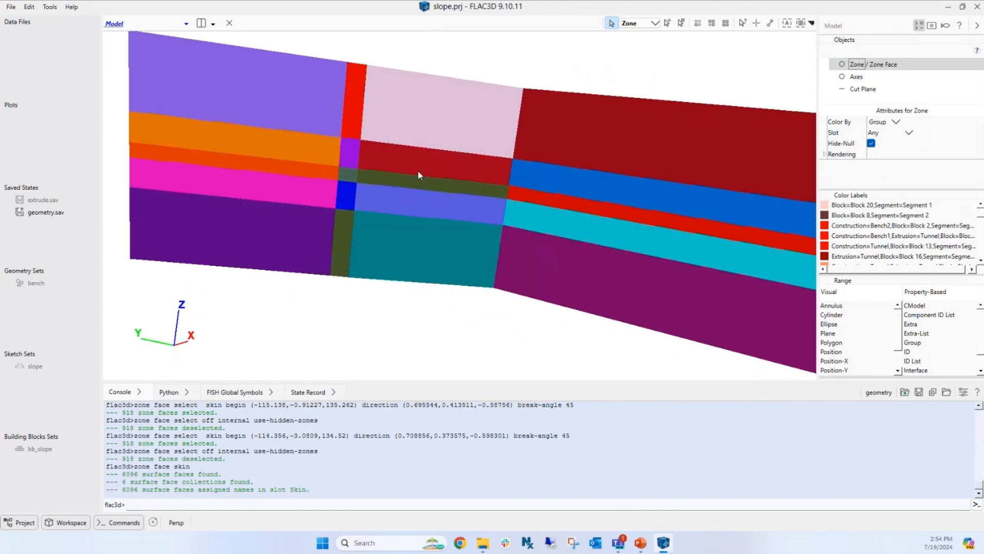
{"action": "left_click", "coordinate": [910, 133]}
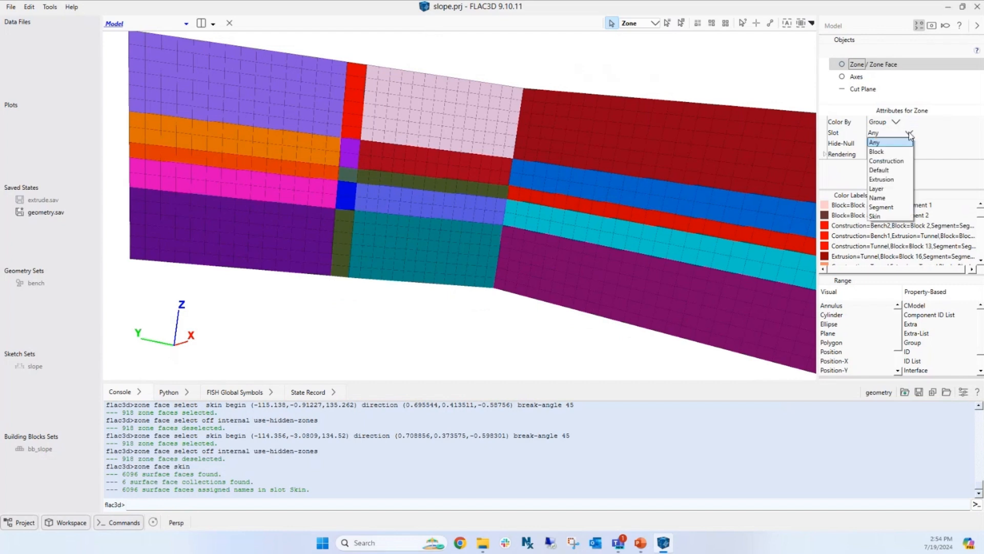
{"action": "left_click", "coordinate": [897, 161]}
Examine the Bench1, Bench2 and Tunnel construction groups along the long bent wall and the end of the model.
{"action": "right_click_drag", "start_coordinate": [442, 161], "coordinate": [430, 209]}
{"action": "scroll", "coordinate": [433, 205], "scroll_direction": "down", "scroll_amount": 4}
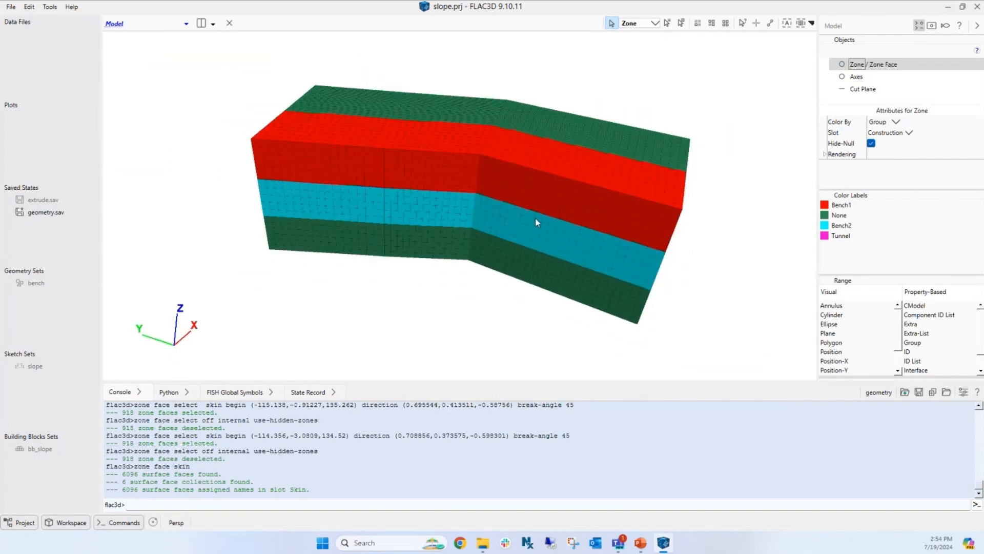
{"action": "right_click_drag", "start_coordinate": [536, 222], "coordinate": [393, 235]}
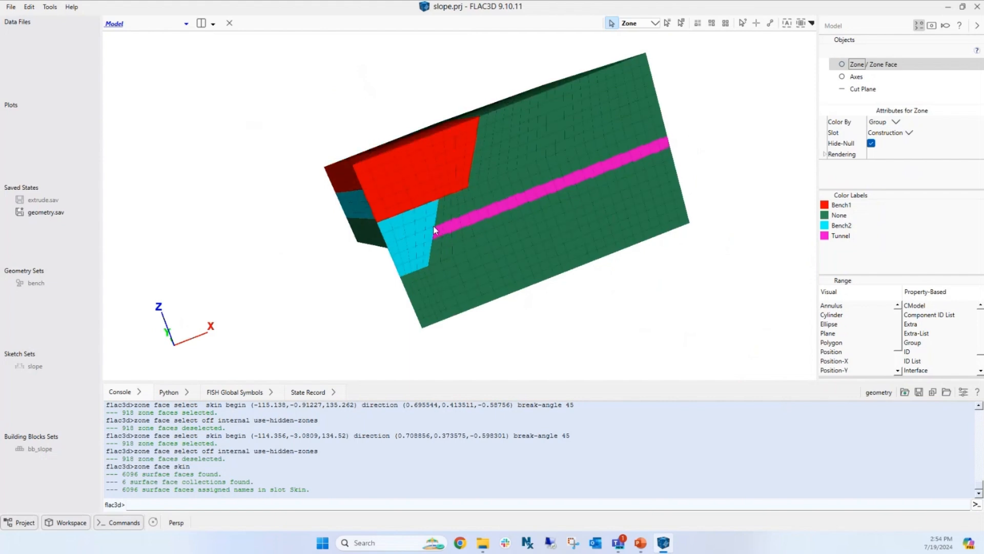
{"action": "right_click_drag", "start_coordinate": [352, 212], "coordinate": [447, 205]}
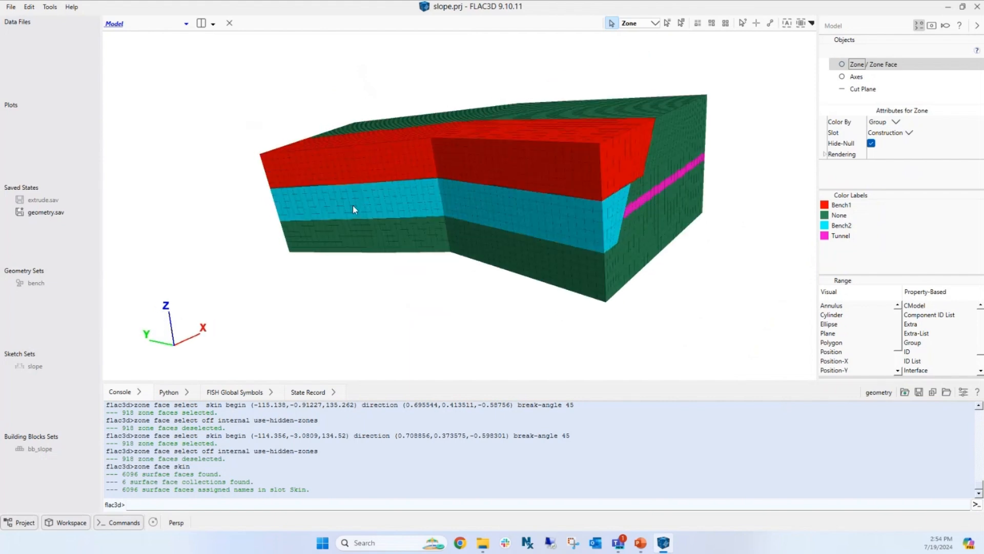
{"action": "right_click_drag", "start_coordinate": [364, 212], "coordinate": [433, 198]}
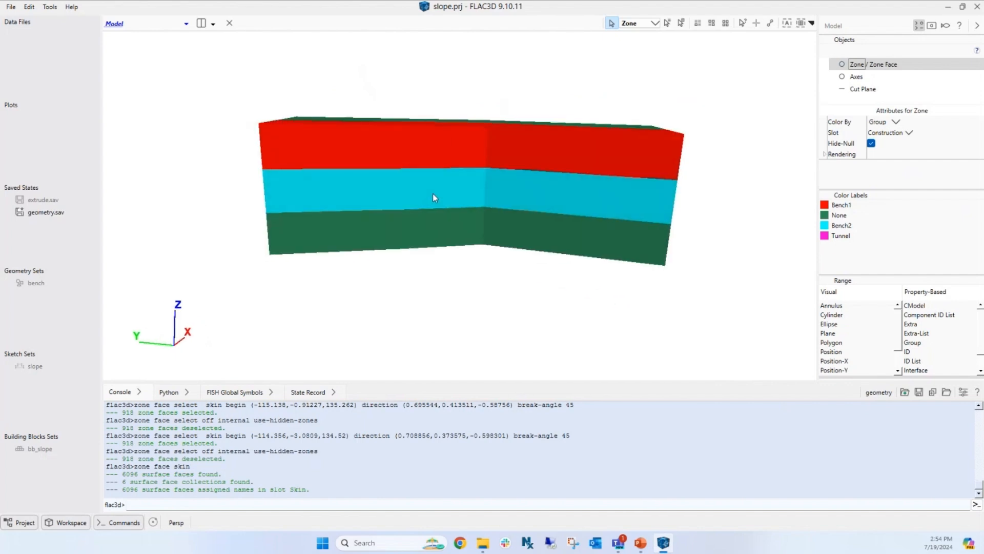
{"action": "scroll", "coordinate": [372, 190], "scroll_direction": "up", "scroll_amount": 3}
{"action": "right_click_drag", "start_coordinate": [371, 192], "coordinate": [397, 193]}
Color the zones by the groups in the Extrusion slot, and switch the slot back to Any.
{"action": "left_click", "coordinate": [909, 132]}
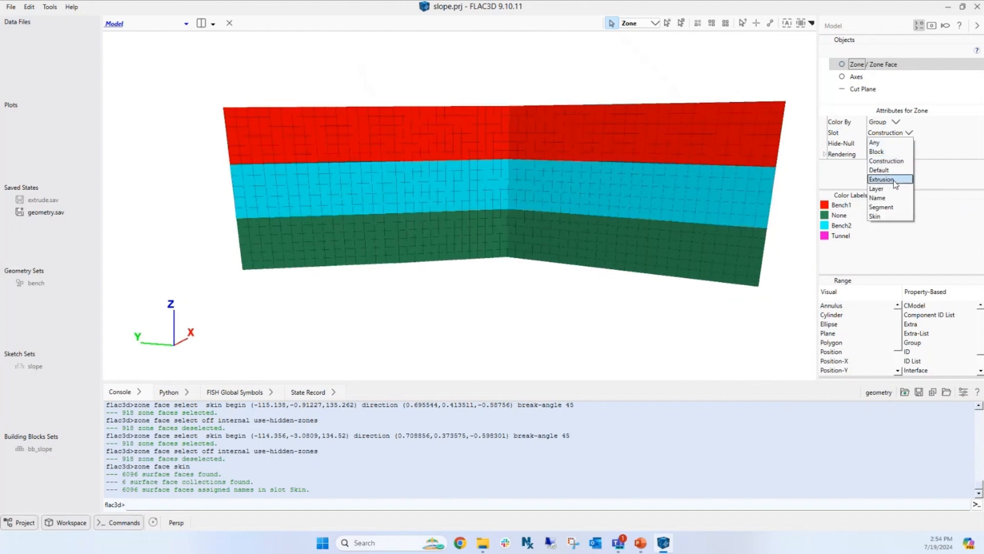
{"action": "left_click", "coordinate": [879, 176]}
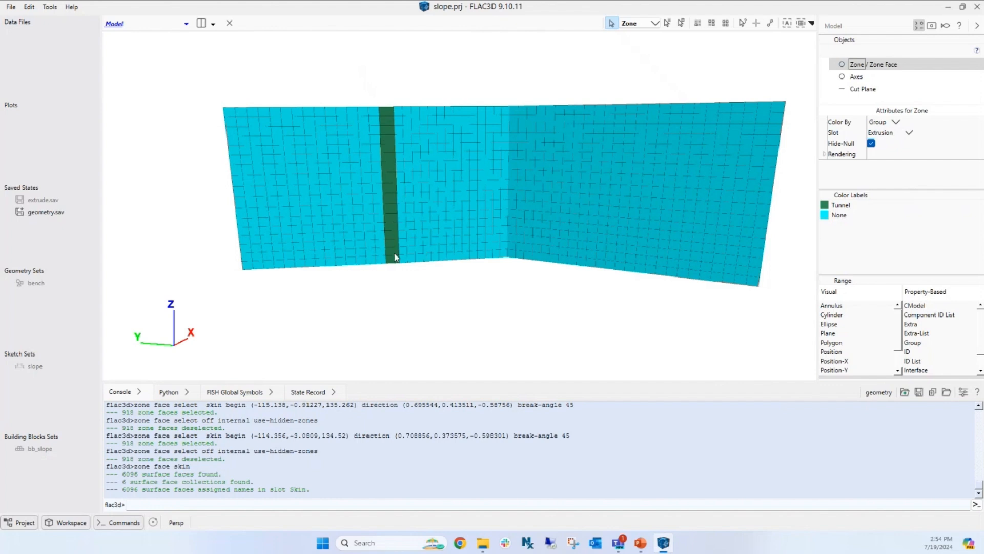
{"action": "left_click", "coordinate": [896, 123]}
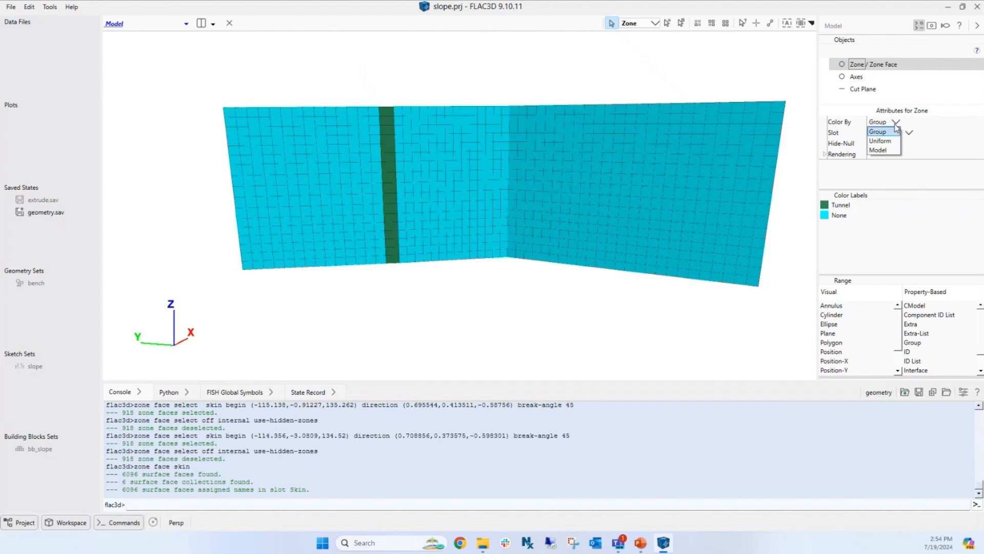
{"action": "left_click", "coordinate": [894, 131]}
{"action": "left_click", "coordinate": [894, 133]}
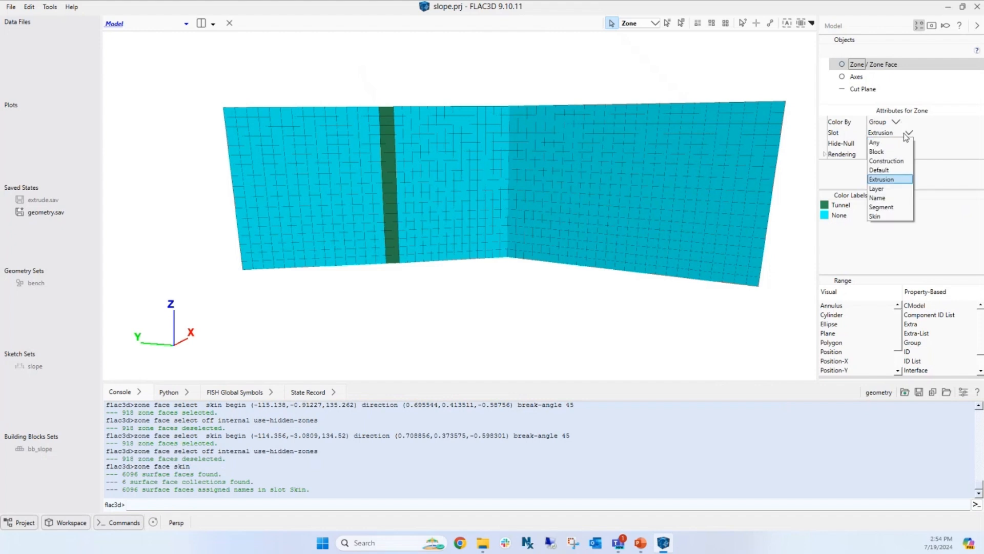
{"action": "left_click", "coordinate": [895, 143]}
Create a Position-X range for the zones and adjust its bounding planes to span about -2.1 to 71.6.
{"action": "scroll", "coordinate": [388, 186], "scroll_direction": "up", "scroll_amount": 3}
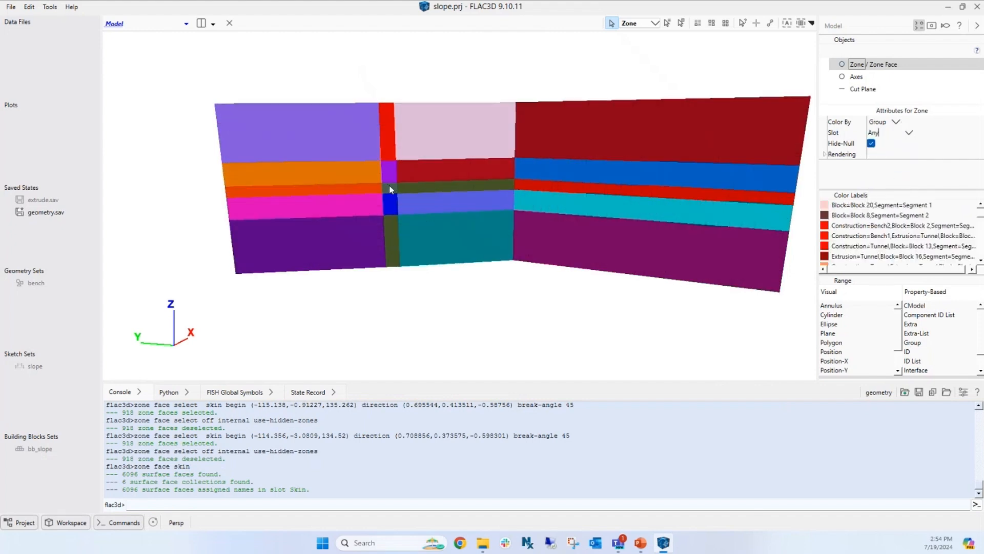
{"action": "left_click_drag", "start_coordinate": [404, 187], "coordinate": [378, 204]}
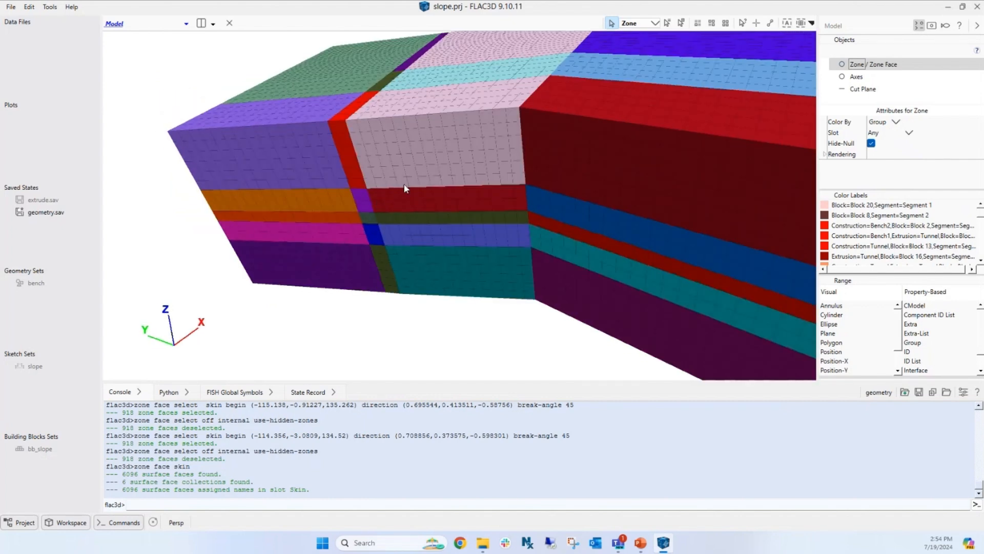
{"action": "left_click_drag", "start_coordinate": [466, 146], "coordinate": [518, 103]}
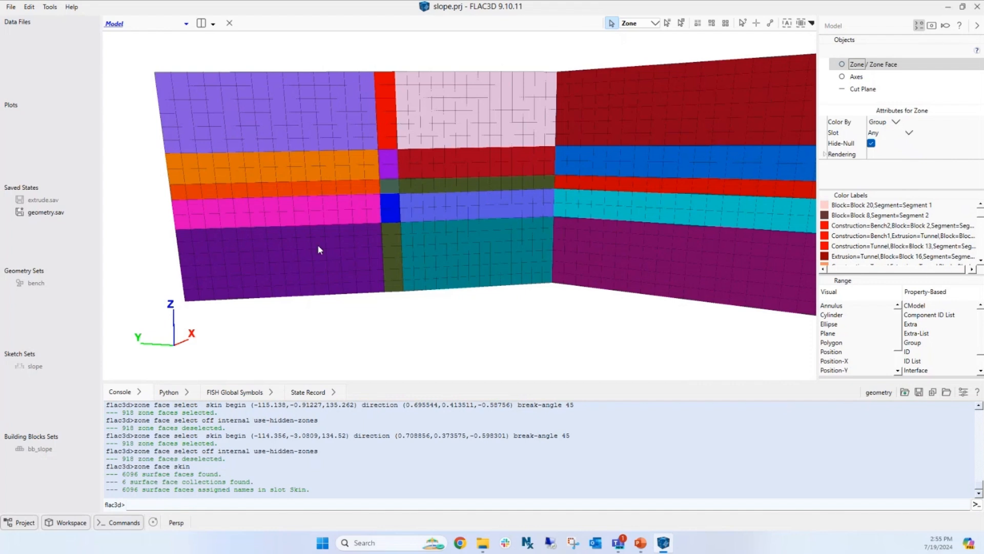
{"action": "right_click_drag", "start_coordinate": [408, 197], "coordinate": [322, 178]}
{"action": "scroll", "coordinate": [407, 214], "scroll_direction": "down", "scroll_amount": 4}
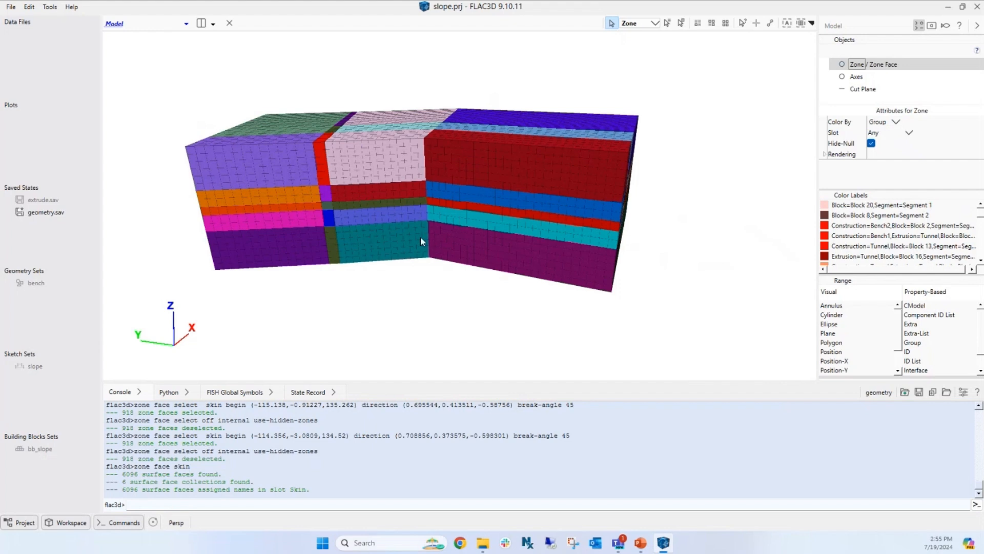
{"action": "right_click_drag", "start_coordinate": [492, 233], "coordinate": [511, 227]}
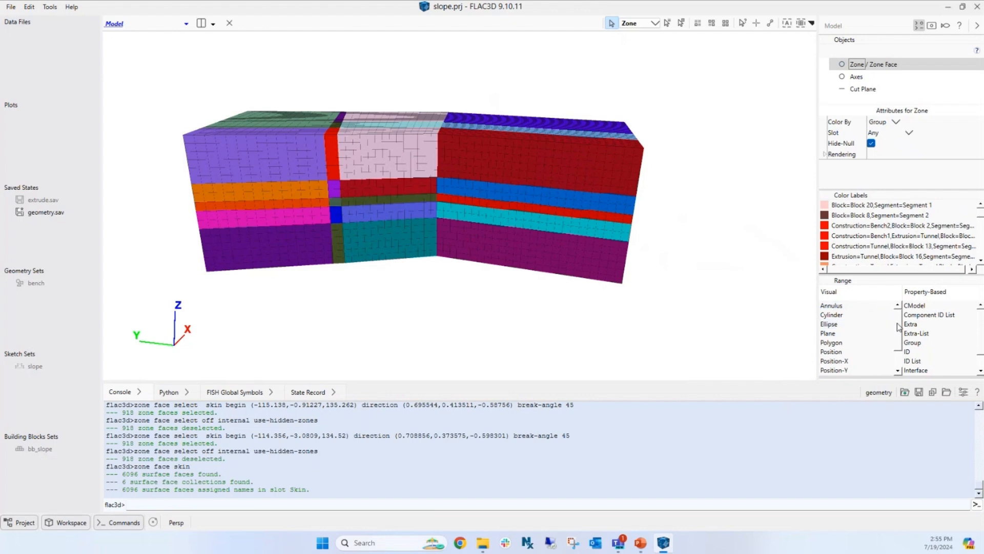
{"action": "mouse_move", "coordinate": [898, 328]}
{"action": "left_mouse_down"}
{"action": "mouse_move", "coordinate": [899, 345]}
{"action": "mouse_move", "coordinate": [899, 325]}
{"action": "left_mouse_up"}
{"action": "double_click", "coordinate": [847, 361]}
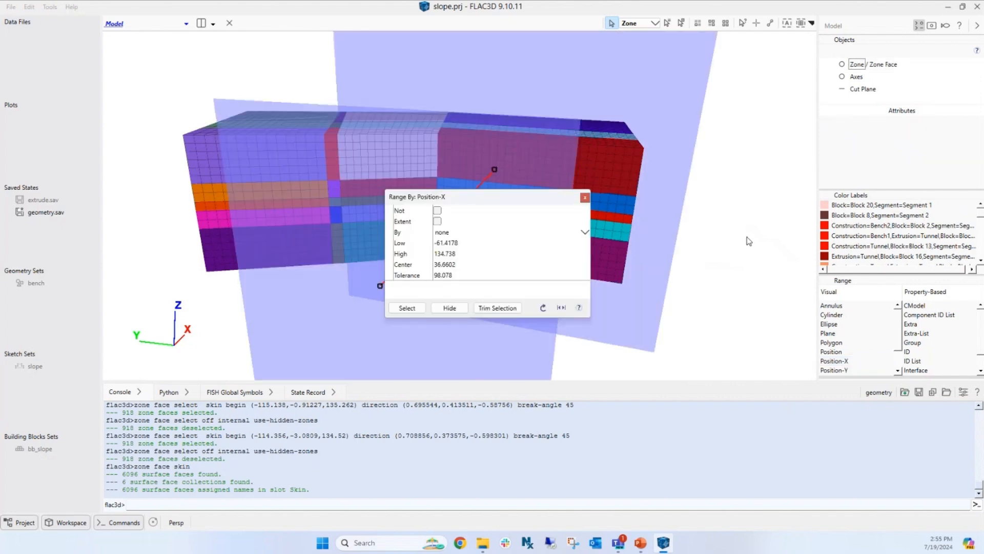
{"action": "right_click_drag", "start_coordinate": [757, 235], "coordinate": [651, 277]}
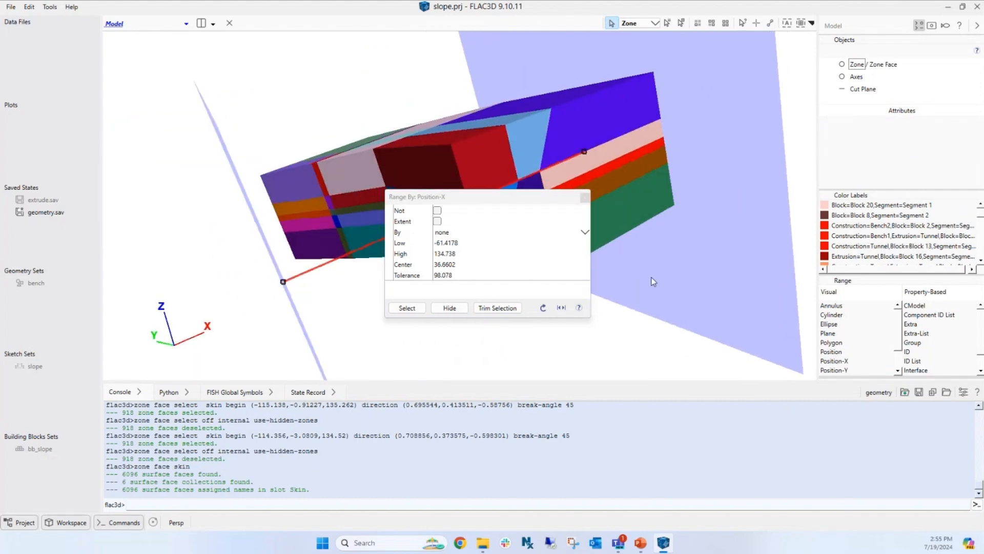
{"action": "left_click_drag", "start_coordinate": [284, 281], "coordinate": [514, 180]}
{"action": "right_click_drag", "start_coordinate": [695, 263], "coordinate": [701, 287]}
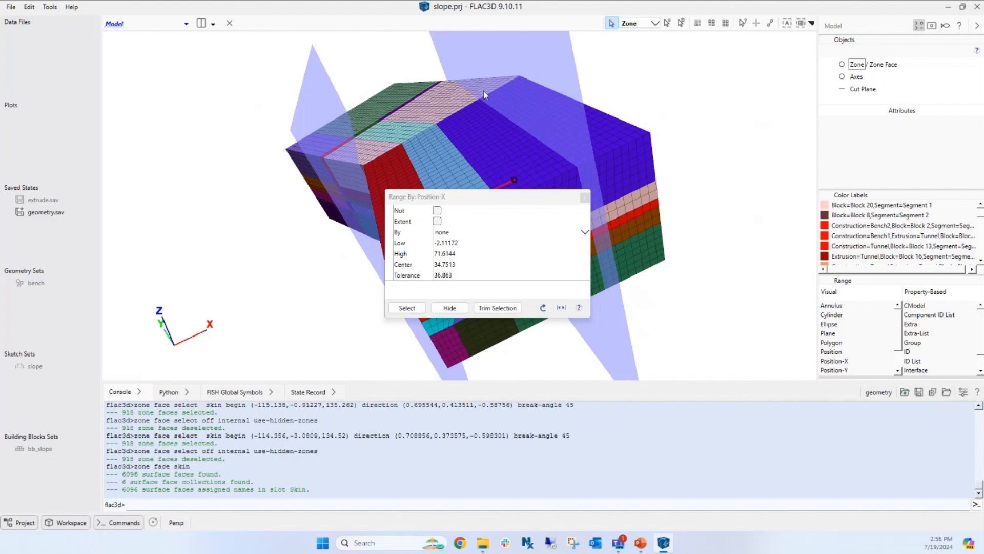
Select the zones within the Position-X range, trim them from the selection, and reselect and hide them.
{"action": "left_click", "coordinate": [407, 309]}
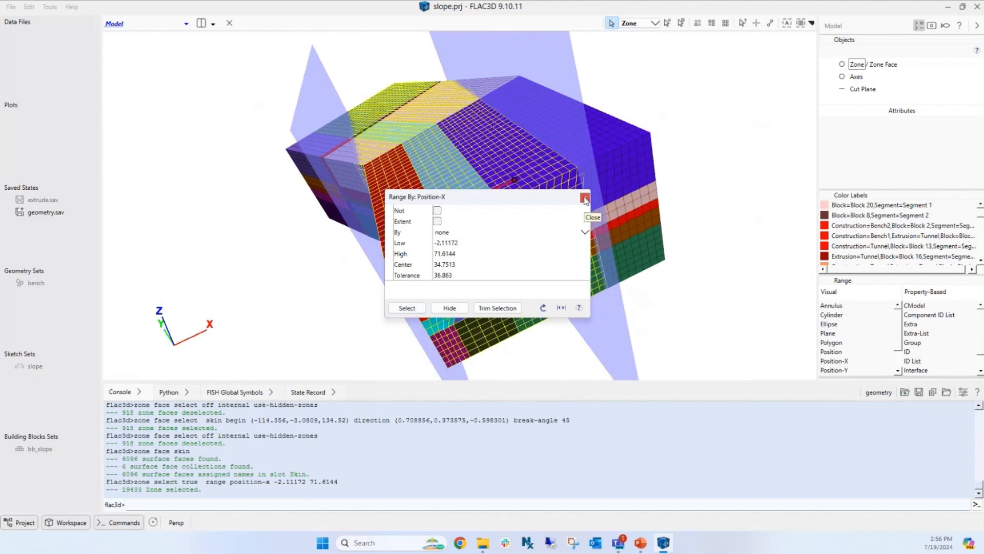
{"action": "left_click", "coordinate": [497, 308]}
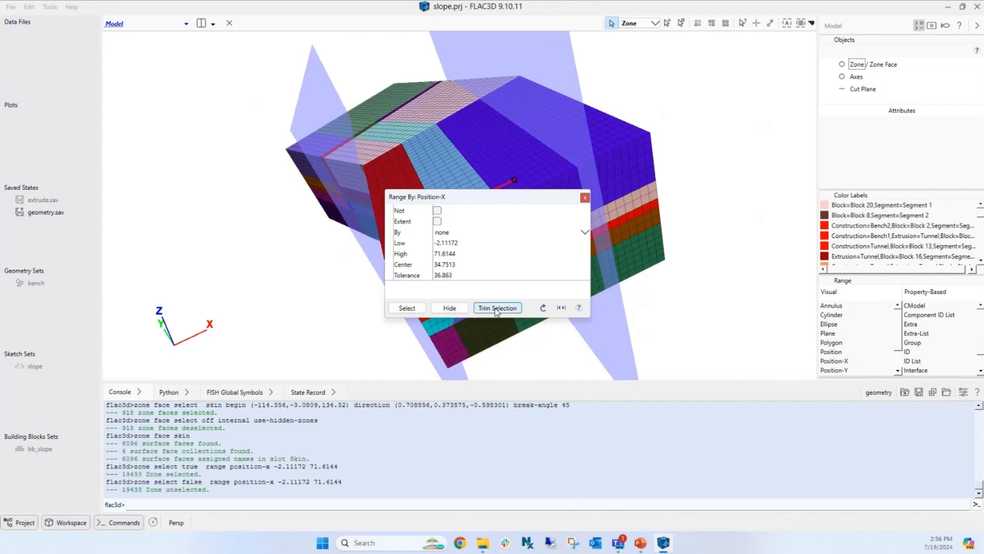
{"action": "left_click", "coordinate": [404, 309]}
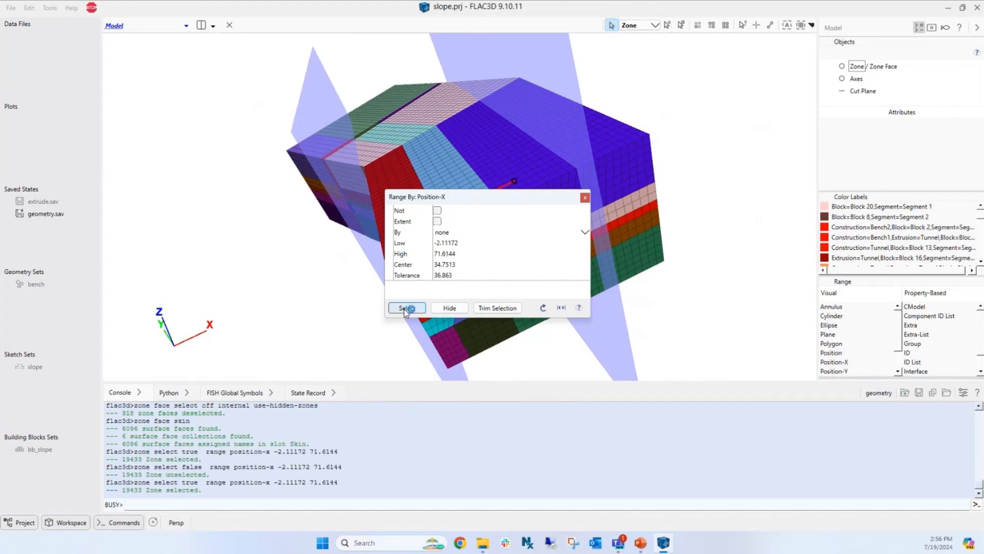
{"action": "left_click", "coordinate": [450, 308]}
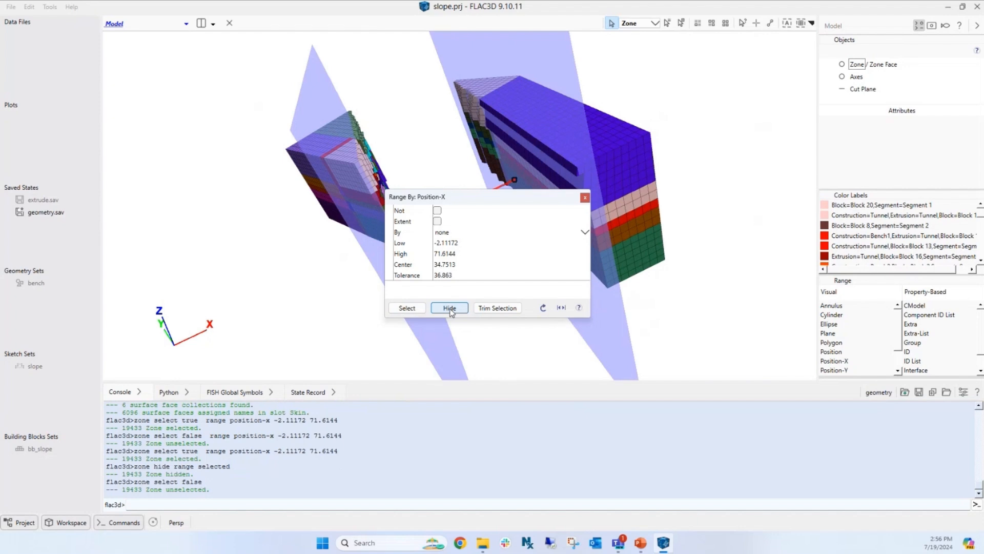
Trim the selection to the range again, close the range settings and show all hidden zones.
{"action": "left_click", "coordinate": [495, 308]}
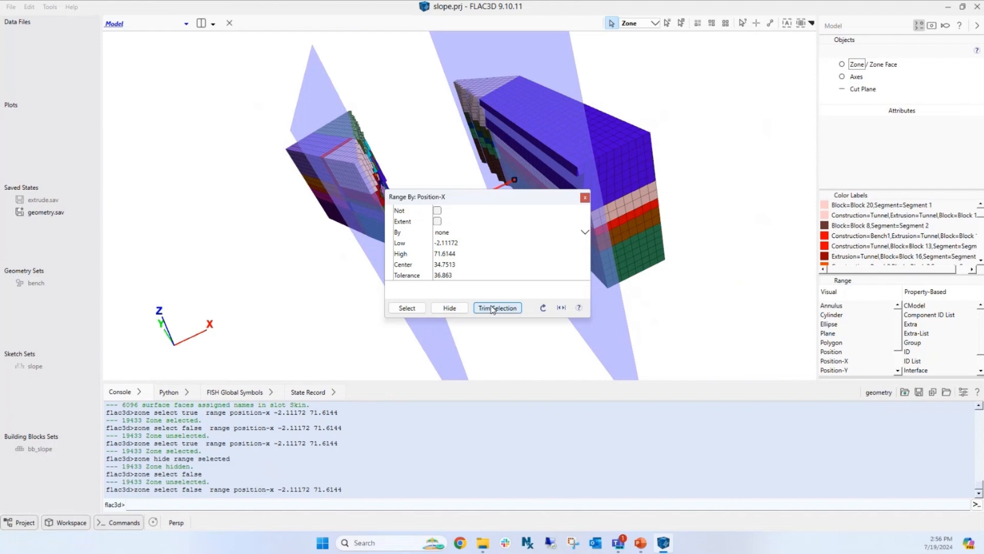
{"action": "left_click", "coordinate": [585, 198]}
{"action": "left_click", "coordinate": [726, 24]}
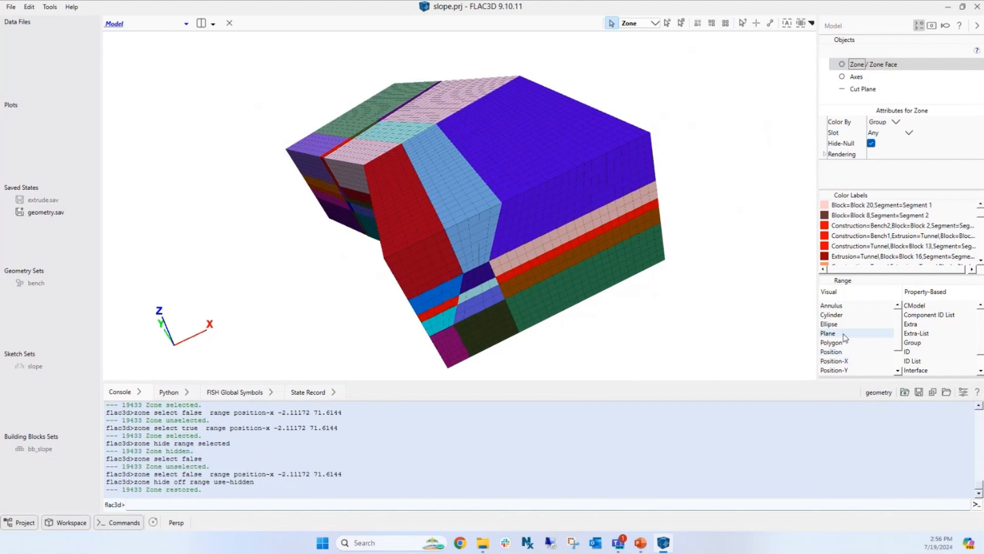
Create another Position-X range and adjust its bounding planes to span about 30.7 to 78.6.
{"action": "left_click", "coordinate": [845, 362]}
{"action": "double_click", "coordinate": [845, 361]}
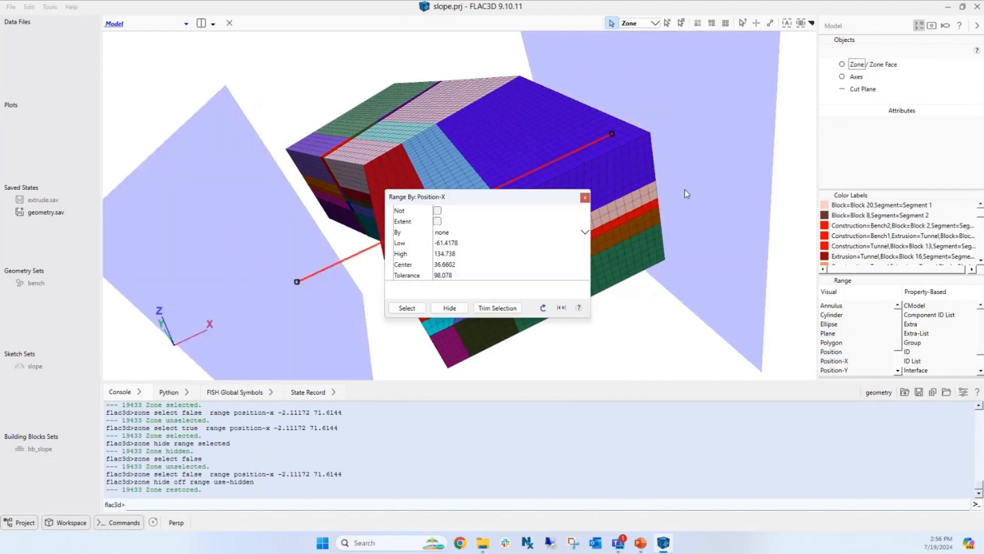
{"action": "left_click_drag", "start_coordinate": [612, 134], "coordinate": [524, 174]}
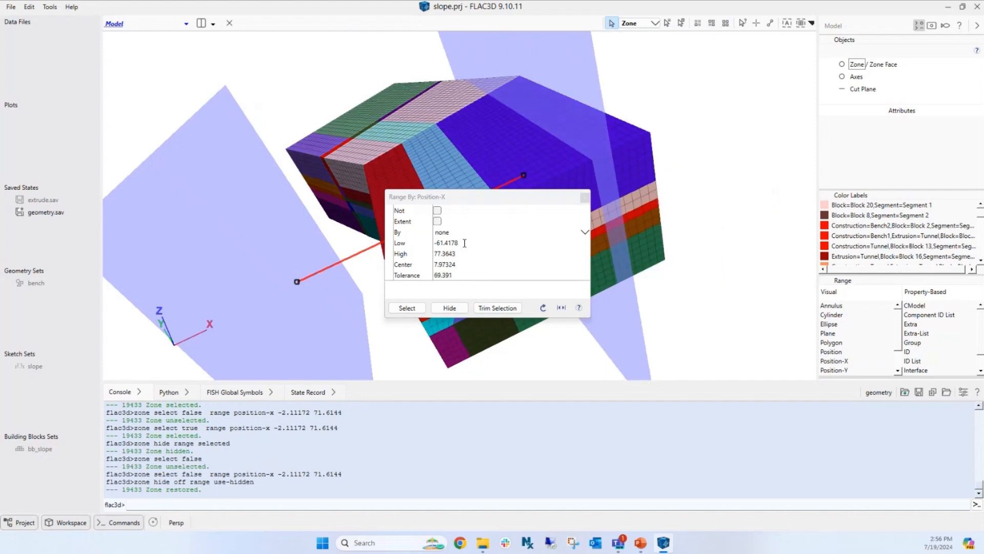
{"action": "left_click_drag", "start_coordinate": [297, 281], "coordinate": [446, 243]}
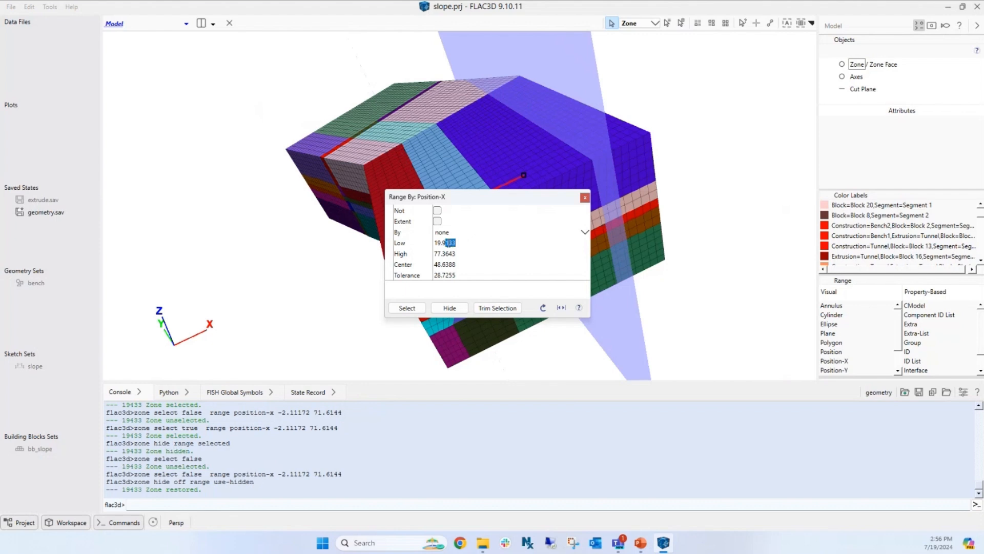
{"action": "mouse_move", "coordinate": [524, 174]}
{"action": "left_mouse_down"}
{"action": "mouse_move", "coordinate": [464, 193]}
{"action": "mouse_move", "coordinate": [525, 175]}
{"action": "left_mouse_up"}
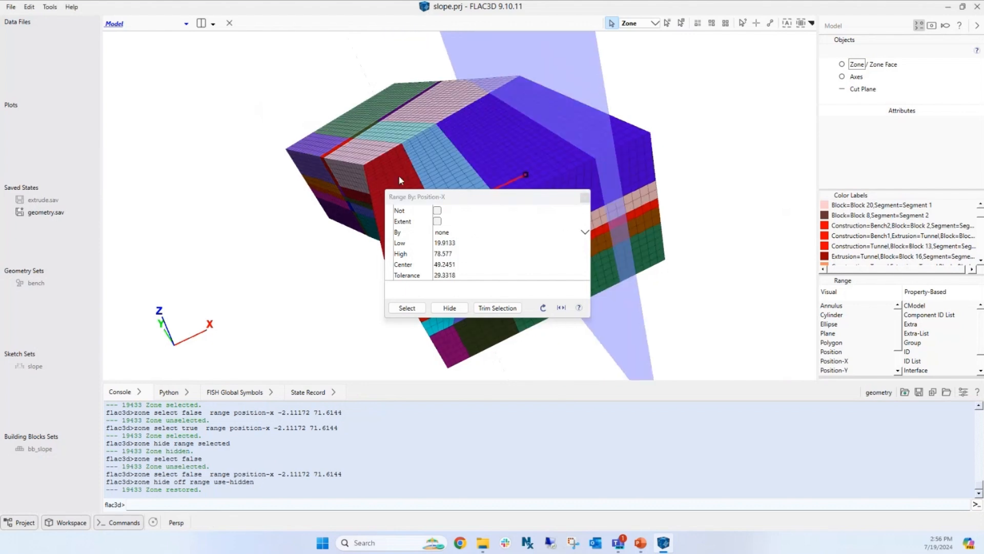
{"action": "left_click_drag", "start_coordinate": [512, 197], "coordinate": [556, 268]}
{"action": "left_click_drag", "start_coordinate": [430, 214], "coordinate": [452, 216]}
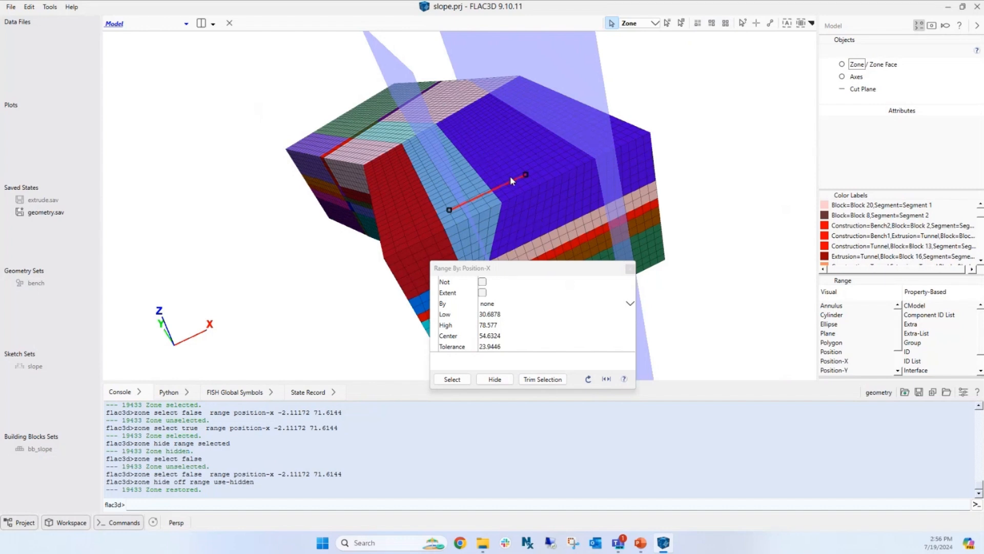
Invert the Position-X range with the Not option, and select and hide the zones outside its planes.
{"action": "left_click", "coordinate": [482, 284]}
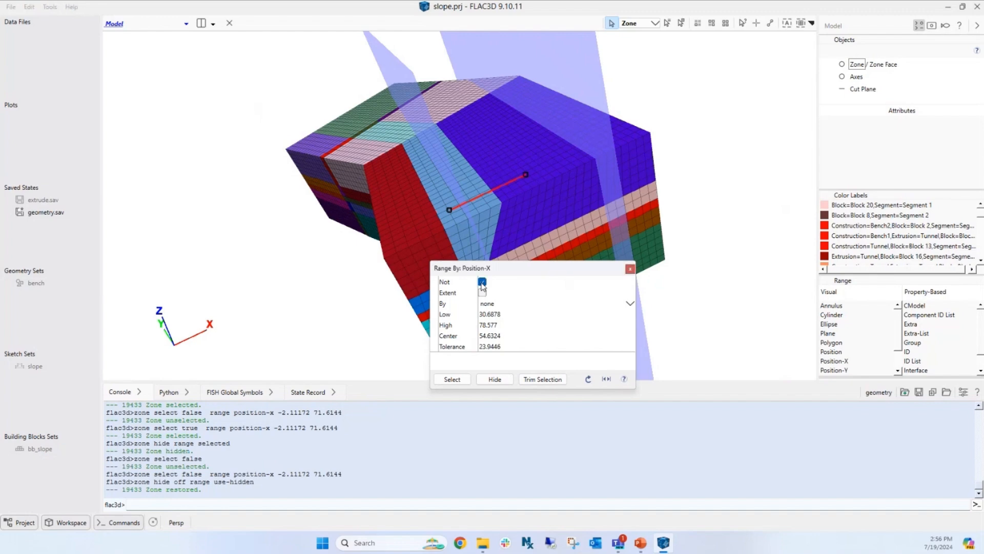
{"action": "left_click", "coordinate": [445, 380]}
{"action": "left_click", "coordinate": [494, 380]}
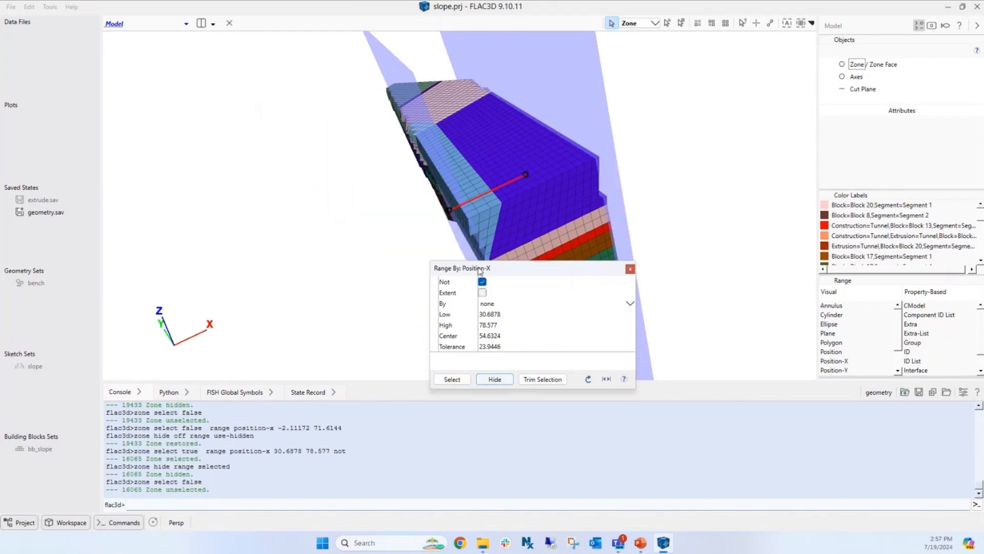
{"action": "left_click", "coordinate": [630, 269]}
Review the remaining slice of the model and the available visual range types, and restore all hidden zones.
{"action": "mouse_move", "coordinate": [429, 268]}
{"action": "right_mouse_down"}
{"action": "mouse_move", "coordinate": [539, 227]}
{"action": "mouse_move", "coordinate": [435, 266]}
{"action": "mouse_move", "coordinate": [439, 273]}
{"action": "right_mouse_up"}
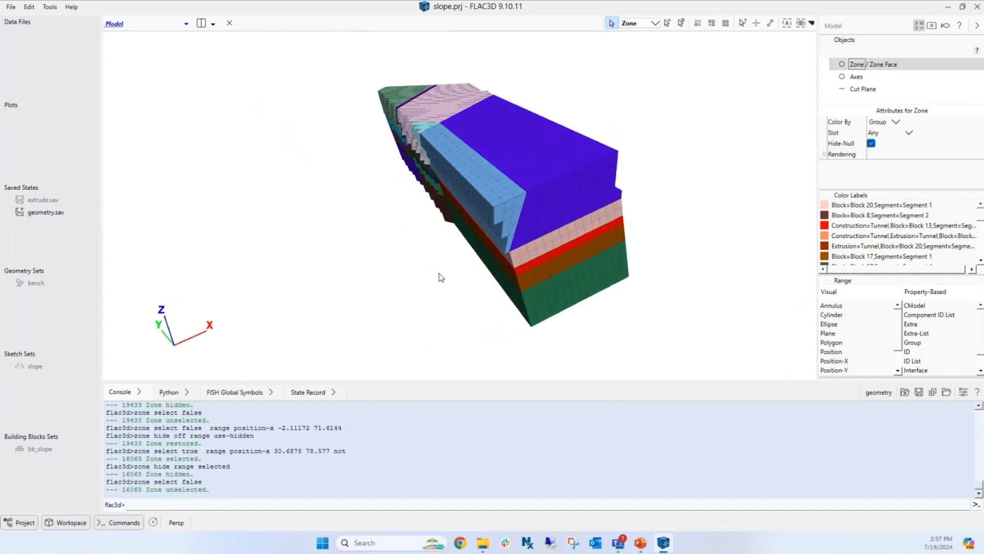
{"action": "scroll", "coordinate": [848, 359], "scroll_direction": "down", "scroll_amount": 1}
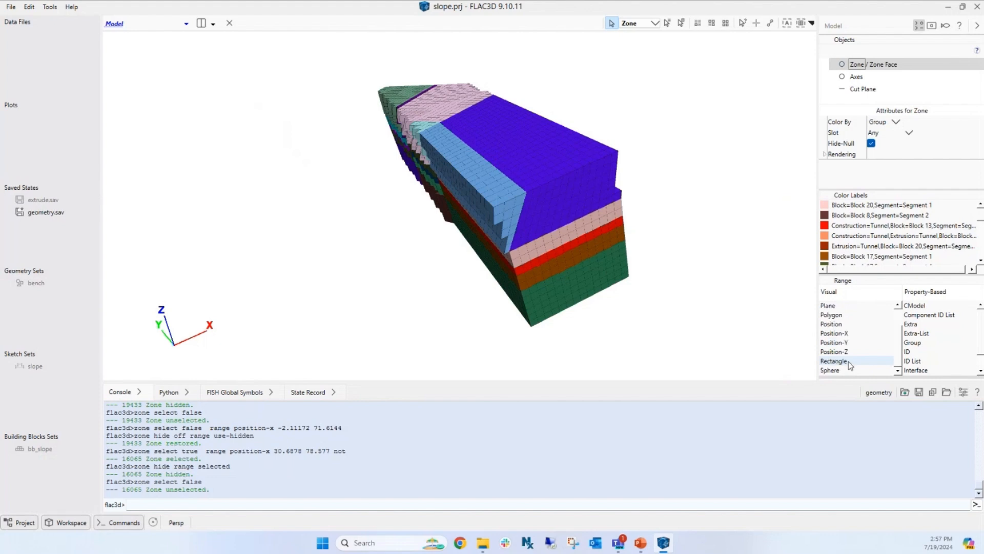
{"action": "scroll", "coordinate": [845, 356], "scroll_direction": "up", "scroll_amount": 1}
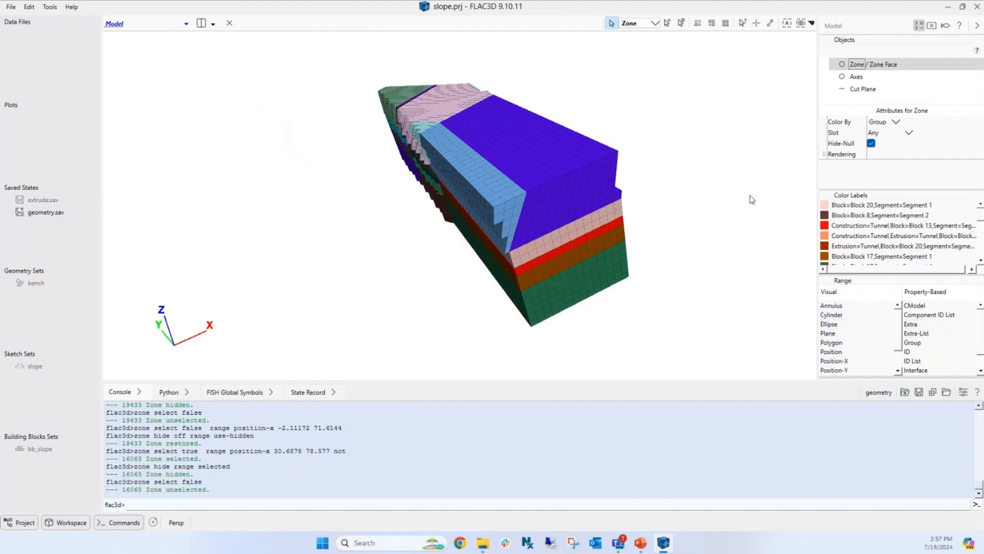
{"action": "left_click", "coordinate": [726, 23]}
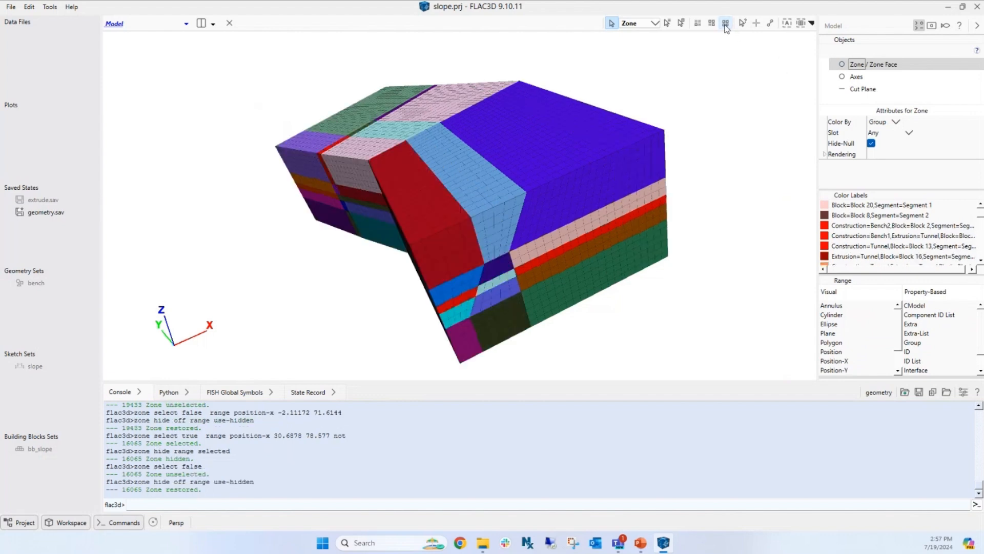
{"action": "left_click_drag", "start_coordinate": [345, 278], "coordinate": [441, 214]}
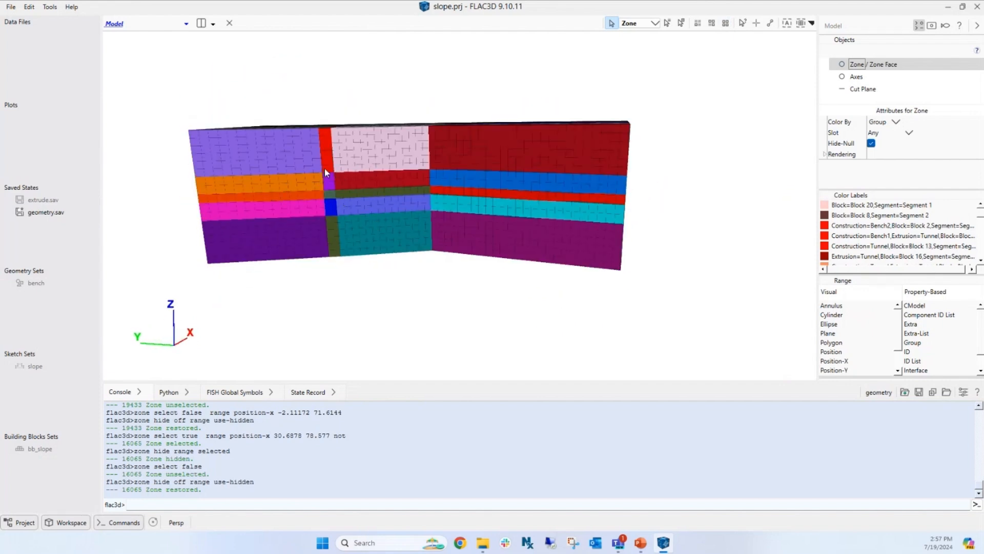
{"action": "scroll", "coordinate": [352, 196], "scroll_direction": "up", "scroll_amount": 2}
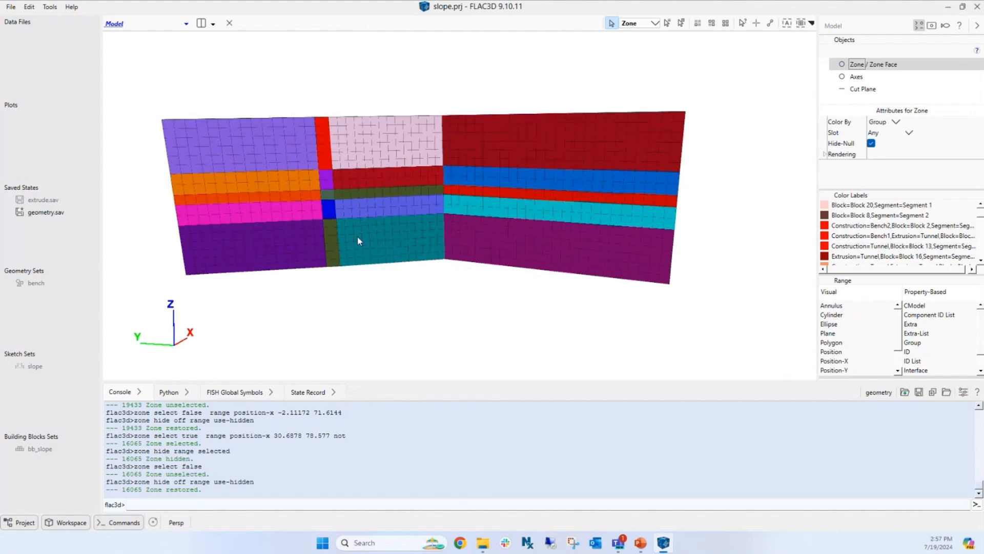
Switch the model view from perspective to parallel rendering.
{"action": "left_click_drag", "start_coordinate": [358, 237], "coordinate": [464, 305]}
{"action": "right_click_drag", "start_coordinate": [461, 301], "coordinate": [405, 284]}
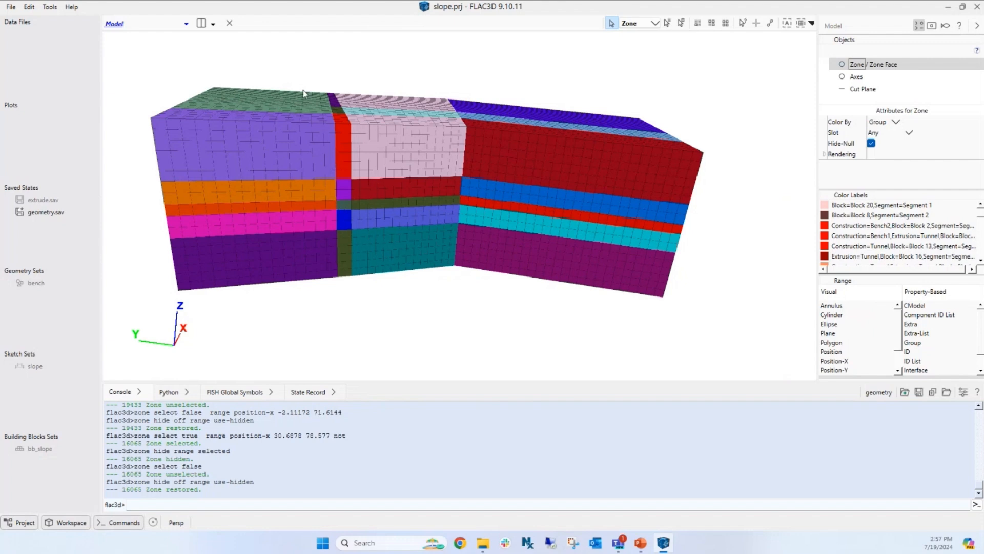
{"action": "right_click_drag", "start_coordinate": [317, 136], "coordinate": [330, 154]}
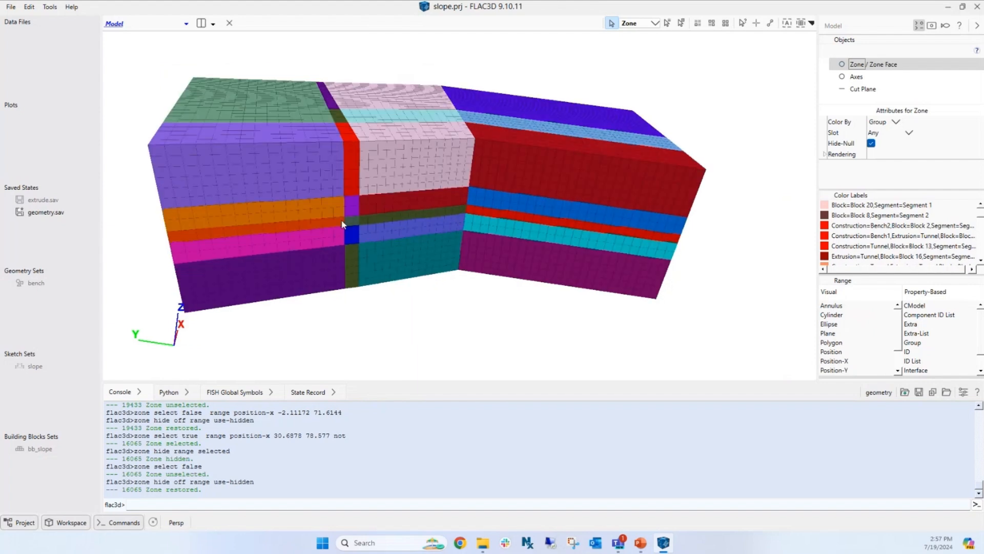
{"action": "right_click_drag", "start_coordinate": [402, 246], "coordinate": [367, 212]}
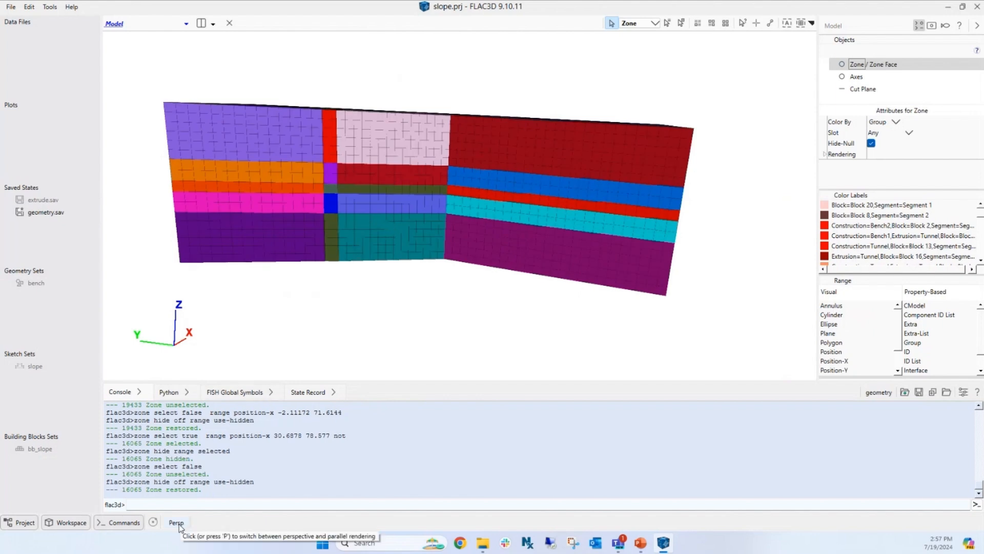
{"action": "right_click_drag", "start_coordinate": [342, 262], "coordinate": [369, 215]}
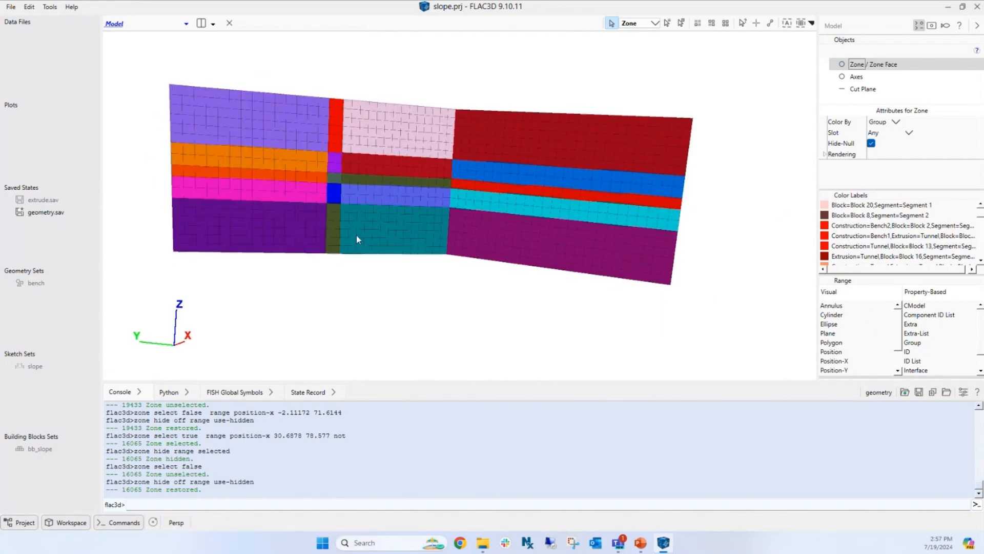
{"action": "left_click", "coordinate": [176, 525]}
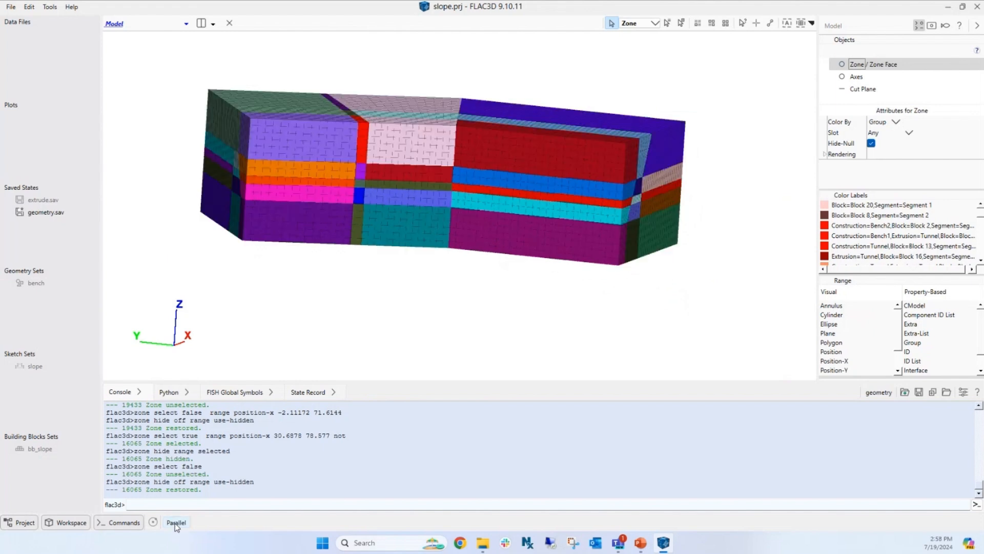
Draw a Rectangle range over the front-face block intersection, about y 73 to 98 and z 15 to 44, and select its zones.
{"action": "right_click_drag", "start_coordinate": [448, 256], "coordinate": [387, 259]}
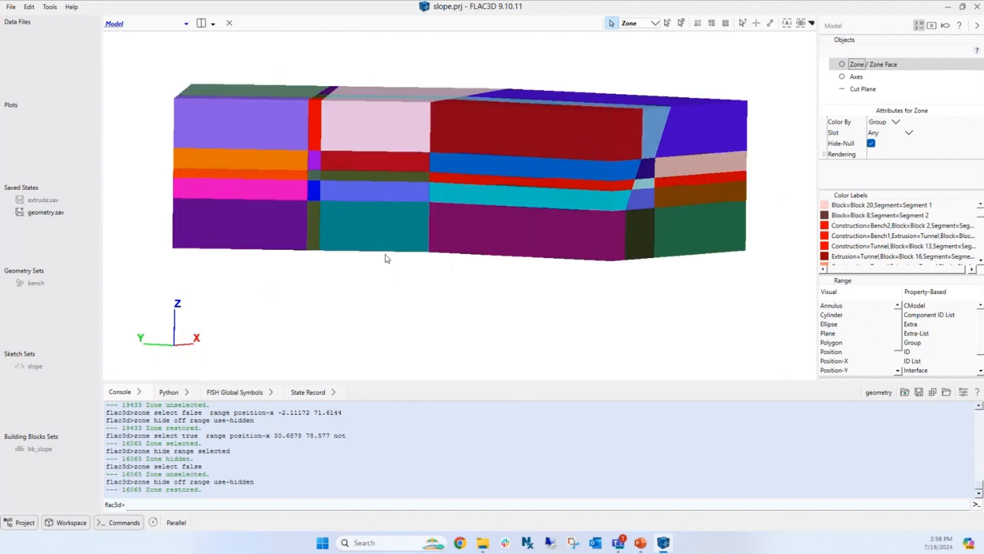
{"action": "scroll", "coordinate": [387, 258], "scroll_direction": "up", "scroll_amount": 2}
{"action": "right_click_drag", "start_coordinate": [348, 211], "coordinate": [464, 247], "text": "shift"}
{"action": "scroll", "coordinate": [480, 278], "scroll_direction": "up", "scroll_amount": 1}
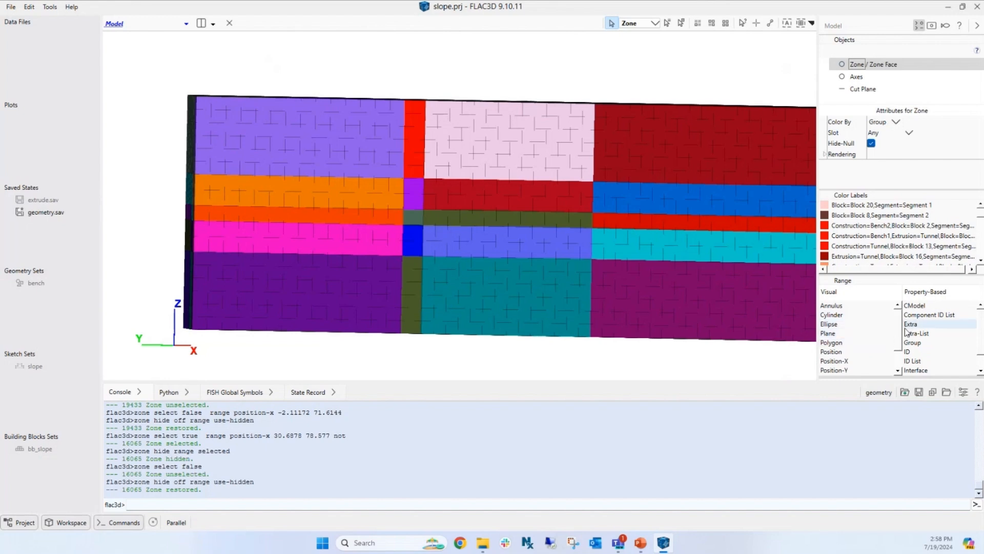
{"action": "scroll", "coordinate": [868, 359], "scroll_direction": "down", "scroll_amount": 1}
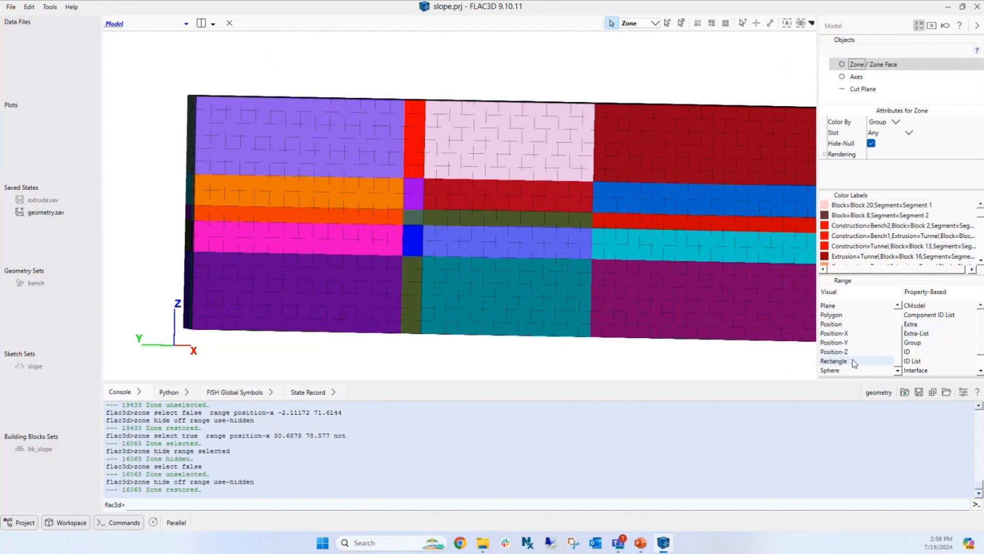
{"action": "double_click", "coordinate": [836, 361]}
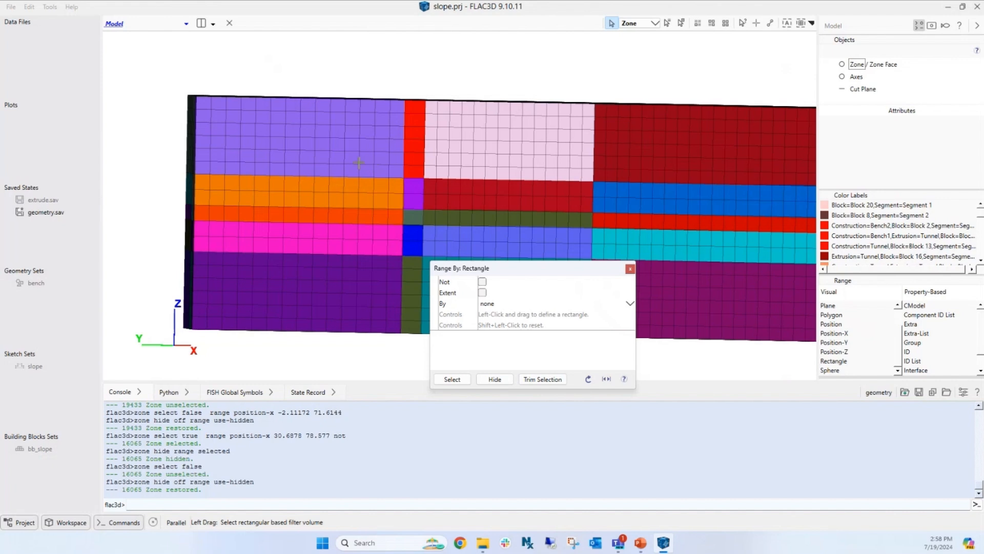
{"action": "left_click_drag", "start_coordinate": [359, 162], "coordinate": [469, 280]}
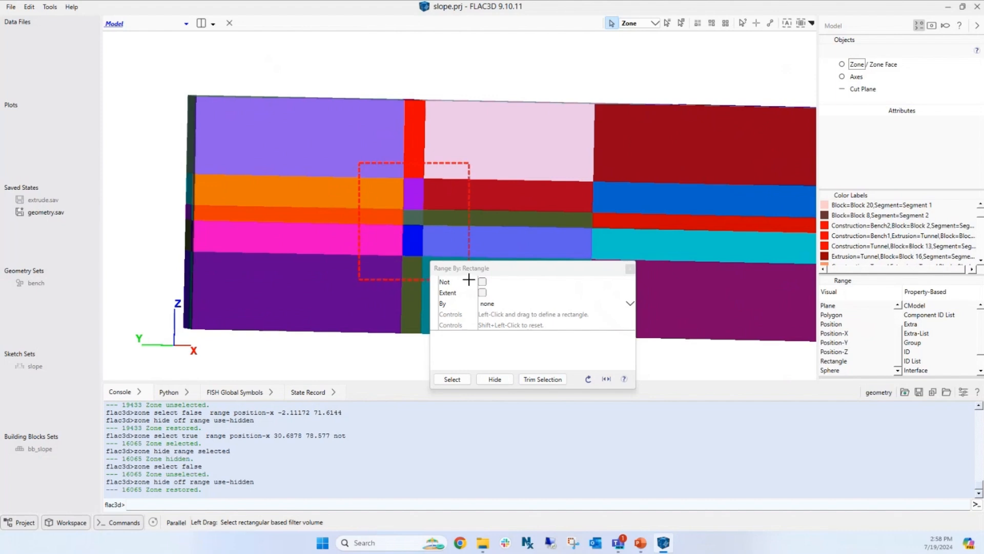
{"action": "left_click_drag", "start_coordinate": [469, 280], "coordinate": [566, 261]}
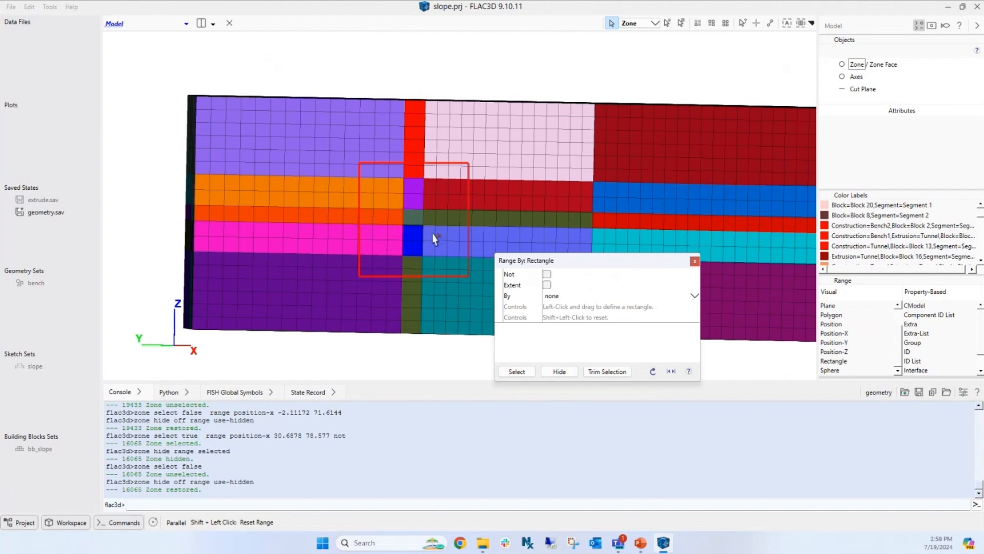
{"action": "left_click", "coordinate": [516, 371]}
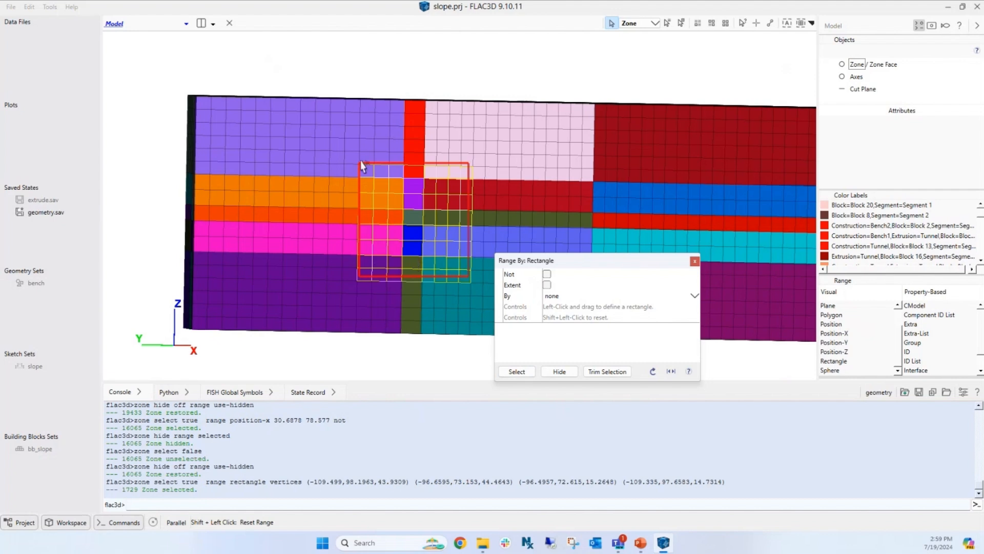
Examine how the rectangle range projects through the model from several angles, and close the range settings.
{"action": "right_click_drag", "start_coordinate": [254, 48], "coordinate": [362, 147]}
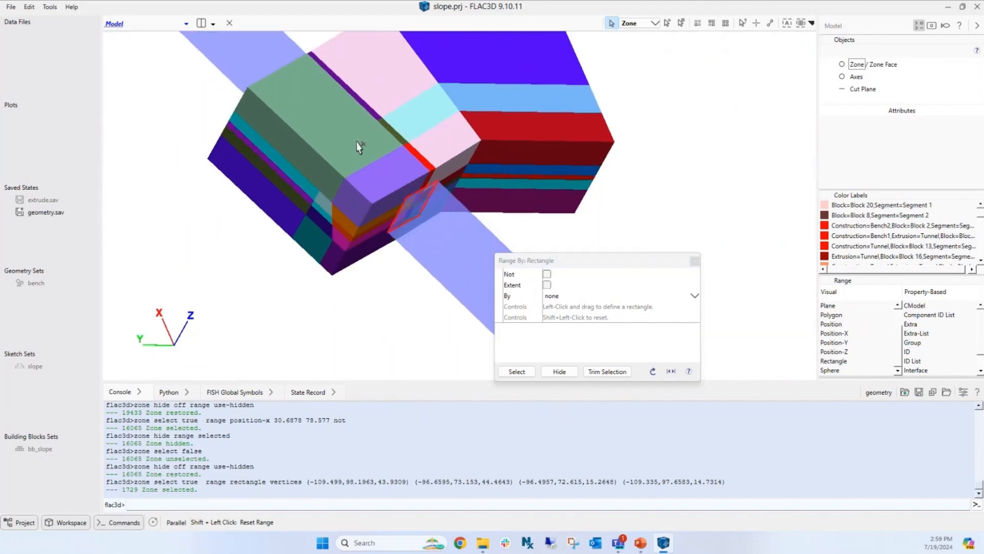
{"action": "right_click_drag", "start_coordinate": [230, 233], "coordinate": [490, 180]}
{"action": "right_click_drag", "start_coordinate": [341, 301], "coordinate": [196, 175]}
{"action": "scroll", "coordinate": [252, 201], "scroll_direction": "up", "scroll_amount": 1}
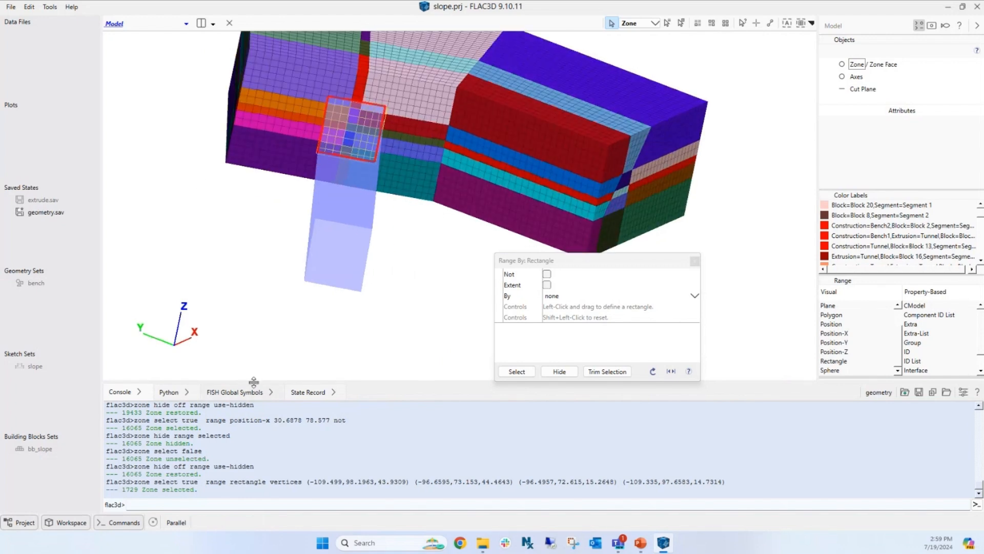
{"action": "right_click_drag", "start_coordinate": [259, 290], "coordinate": [354, 237]}
{"action": "scroll", "coordinate": [354, 237], "scroll_direction": "up", "scroll_amount": 1}
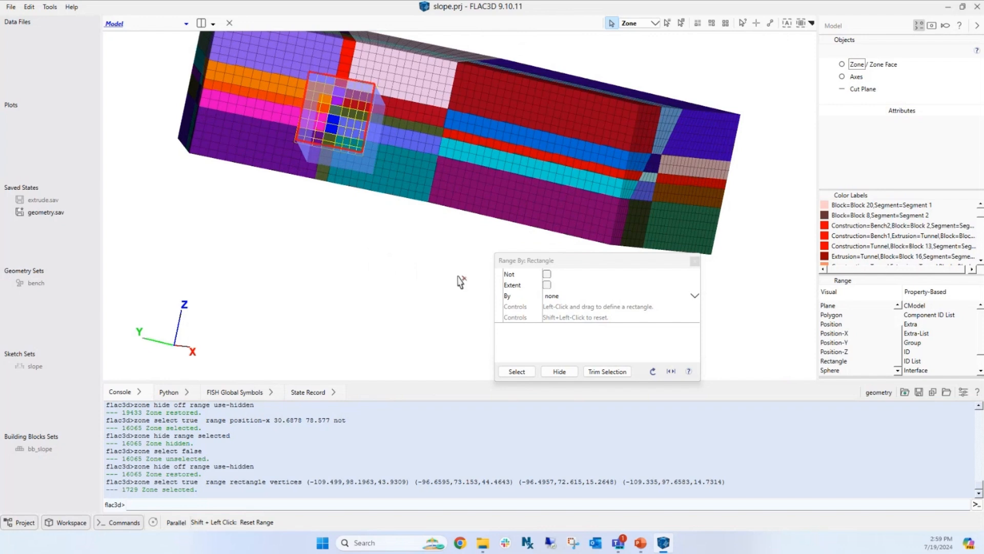
{"action": "left_click", "coordinate": [695, 262]}
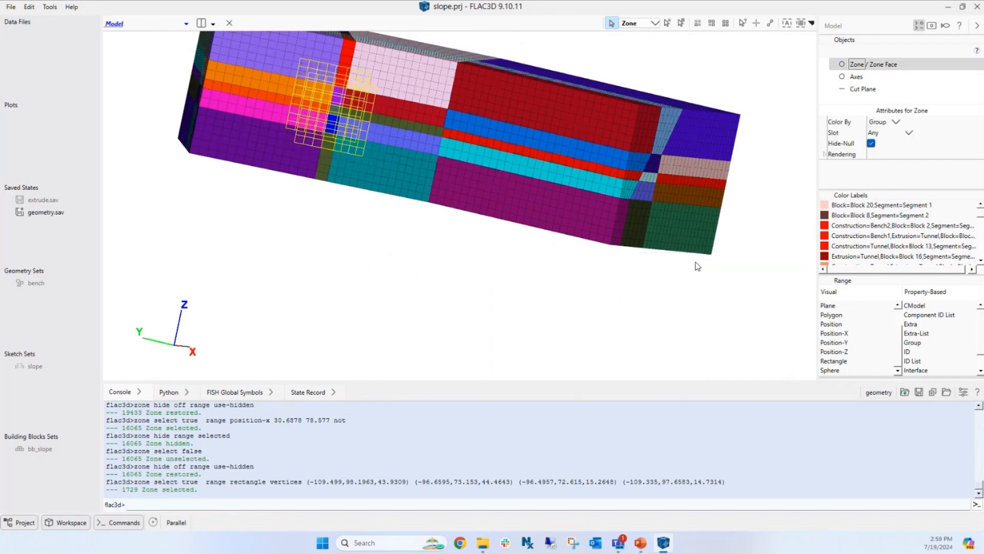
Densify the selected zones with local edge alignment, dividing them into 2 segments in X, Y and Z.
{"action": "middle_click_drag", "start_coordinate": [336, 270], "coordinate": [377, 352]}
{"action": "right_click_drag", "start_coordinate": [375, 348], "coordinate": [382, 316]}
{"action": "scroll", "coordinate": [386, 317], "scroll_direction": "up", "scroll_amount": 3}
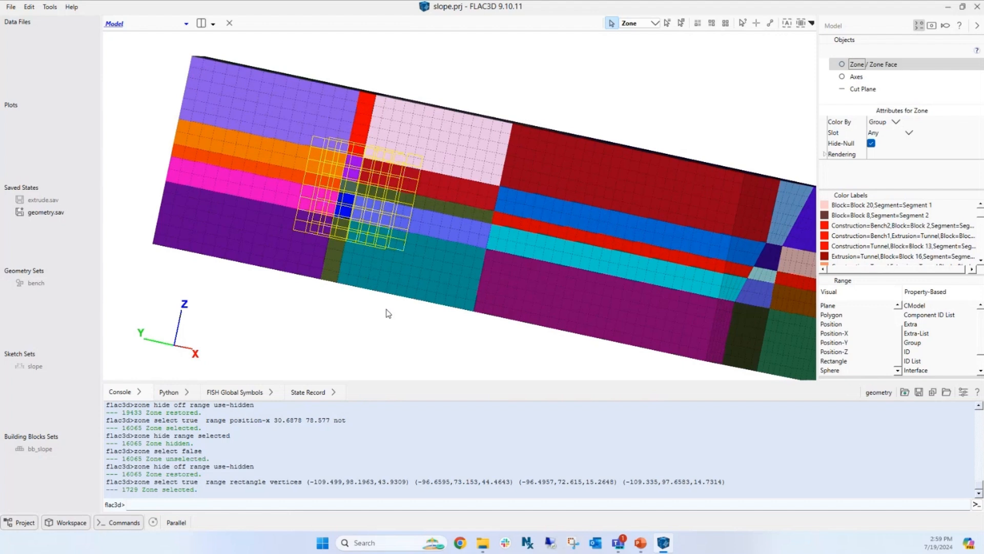
{"action": "left_click", "coordinate": [811, 25]}
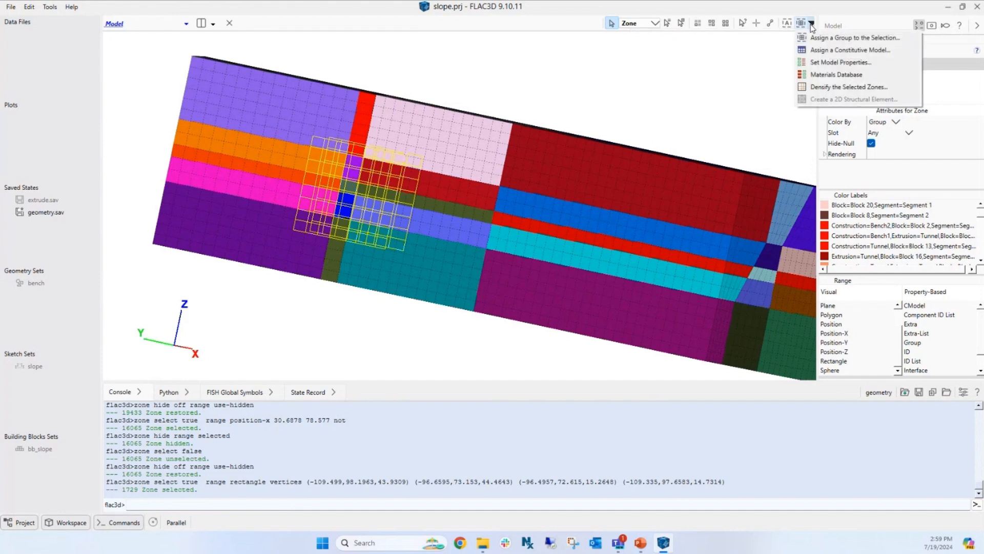
{"action": "left_click", "coordinate": [822, 87]}
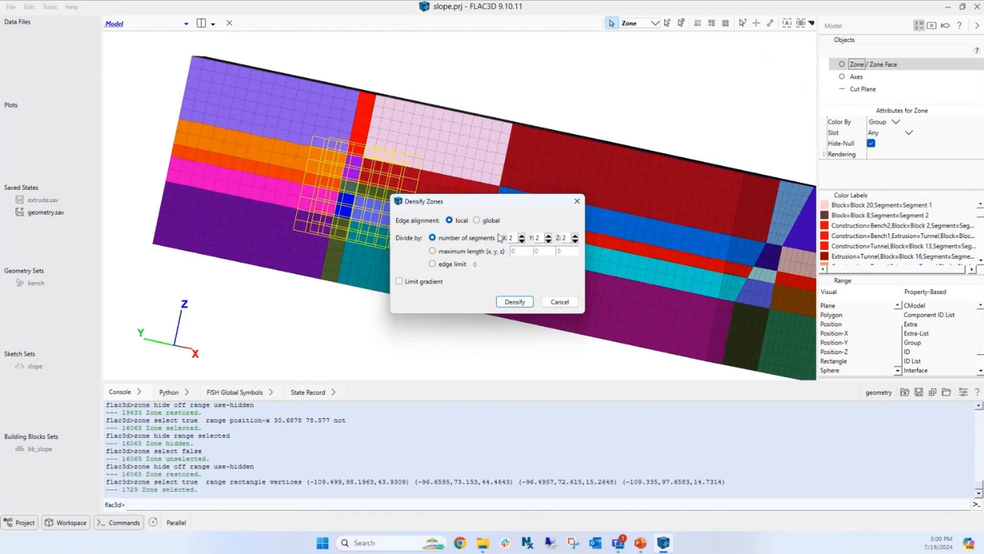
{"action": "left_click", "coordinate": [519, 302]}
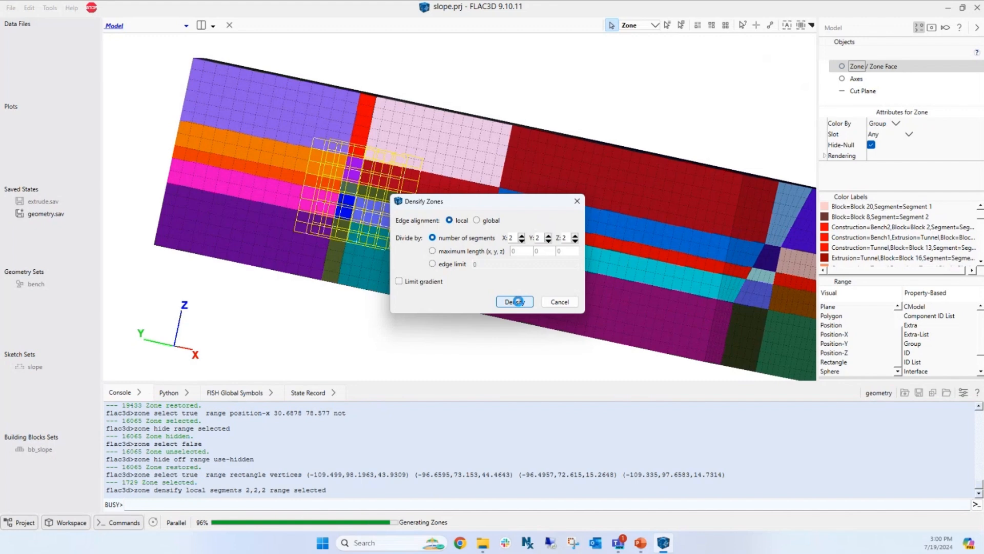
Clear the selection of the densified zones.
{"action": "scroll", "coordinate": [400, 264], "scroll_direction": "up", "scroll_amount": 1}
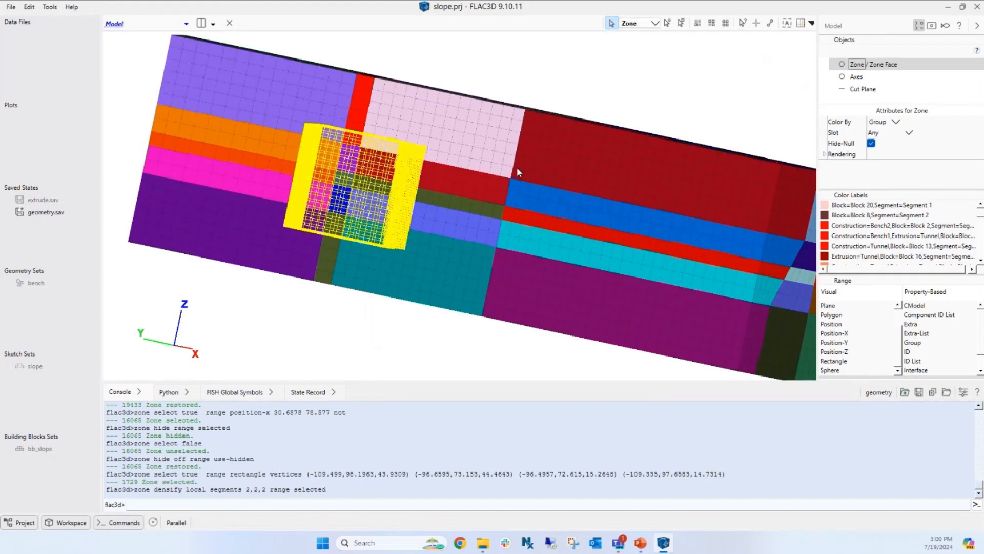
{"action": "left_click", "coordinate": [611, 78]}
{"action": "scroll", "coordinate": [409, 198], "scroll_direction": "up", "scroll_amount": 1}
{"action": "right_click_drag", "start_coordinate": [409, 198], "coordinate": [399, 230]}
{"action": "scroll", "coordinate": [357, 214], "scroll_direction": "up", "scroll_amount": 2}
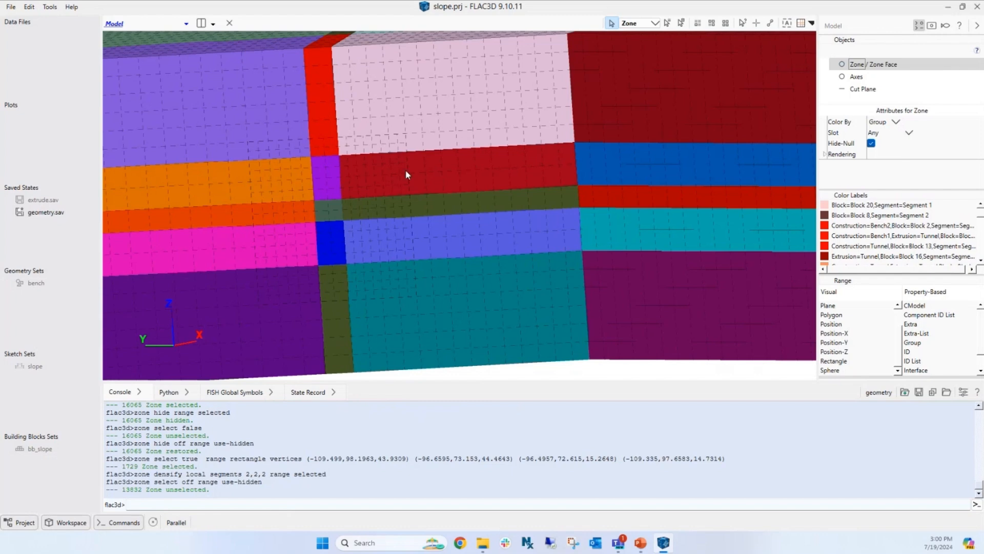
Examine the refined mesh on the front face, especially where the densified zones meet the coarser surrounding zones.
{"action": "scroll", "coordinate": [395, 157], "scroll_direction": "up", "scroll_amount": 4}
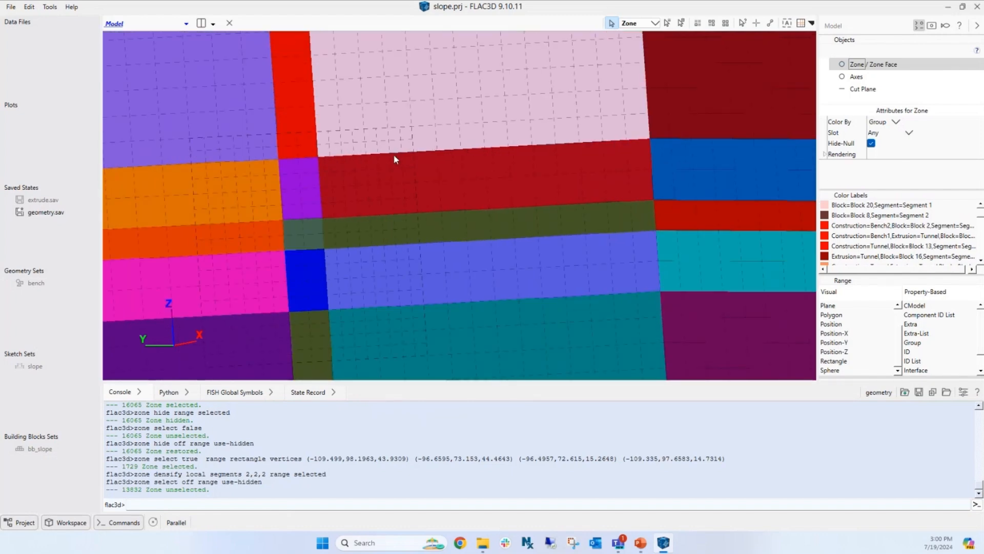
{"action": "scroll", "coordinate": [394, 160], "scroll_direction": "up", "scroll_amount": 1}
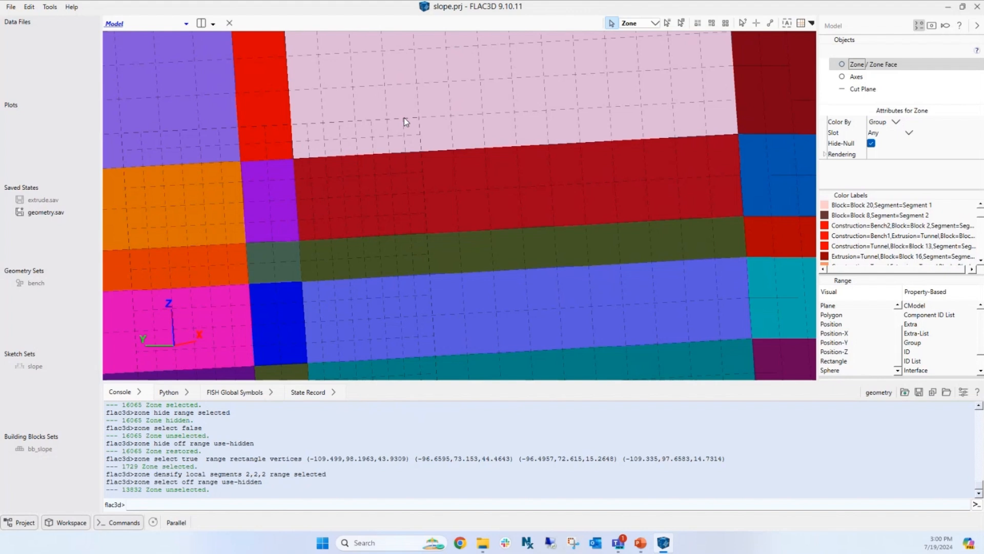
{"action": "scroll", "coordinate": [400, 134], "scroll_direction": "down", "scroll_amount": 2}
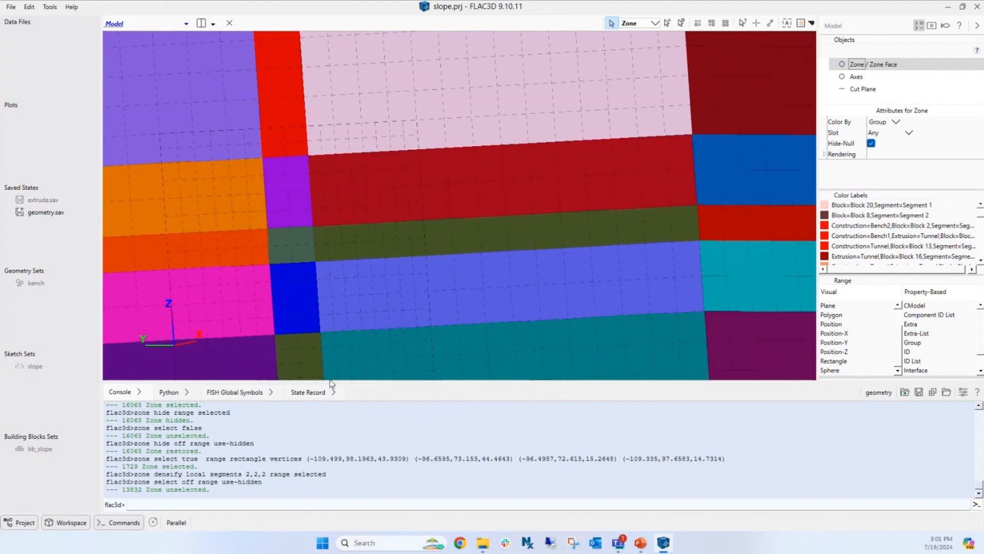
{"action": "scroll", "coordinate": [417, 291], "scroll_direction": "down", "scroll_amount": 1}
{"action": "scroll", "coordinate": [417, 290], "scroll_direction": "down", "scroll_amount": 1}
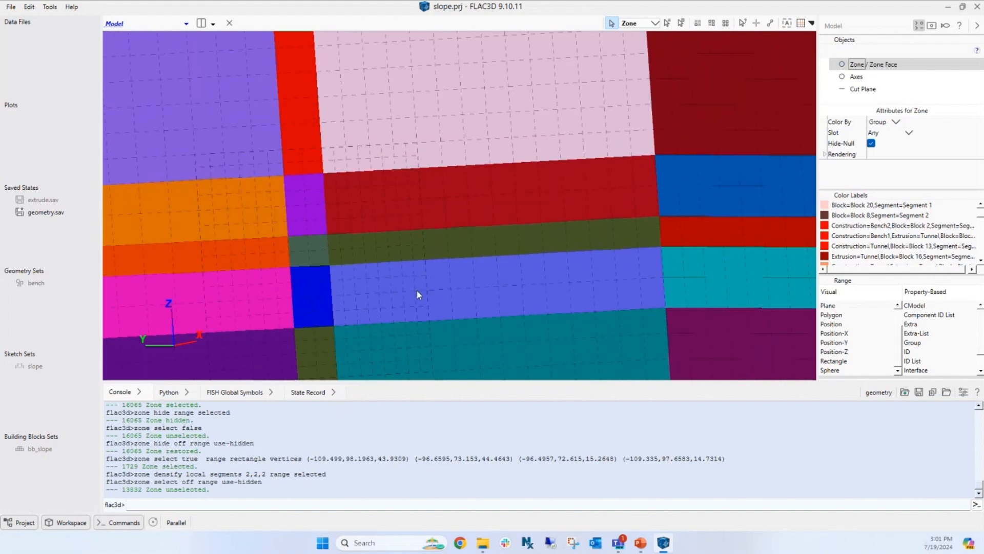
{"action": "scroll", "coordinate": [330, 245], "scroll_direction": "up", "scroll_amount": 1}
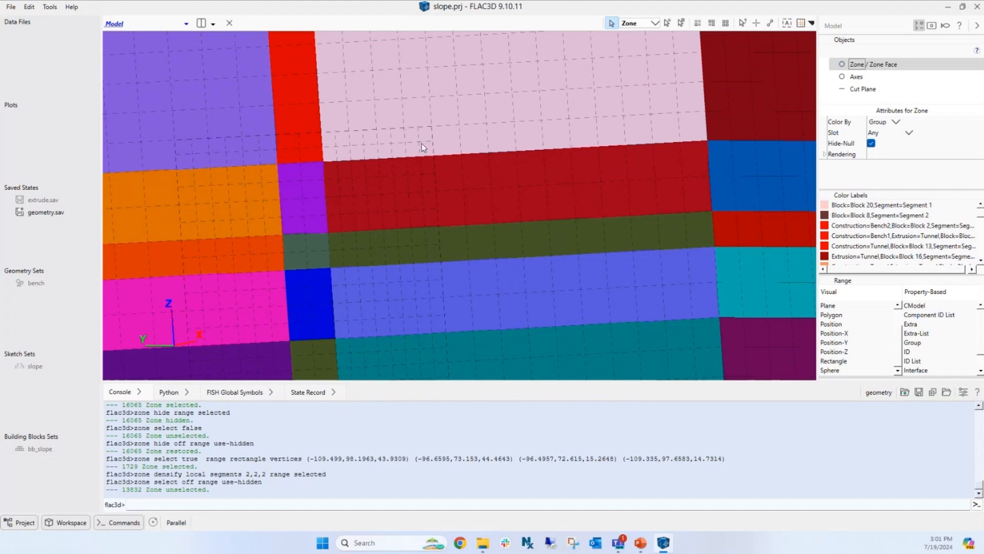
{"action": "scroll", "coordinate": [378, 173], "scroll_direction": "up", "scroll_amount": 3}
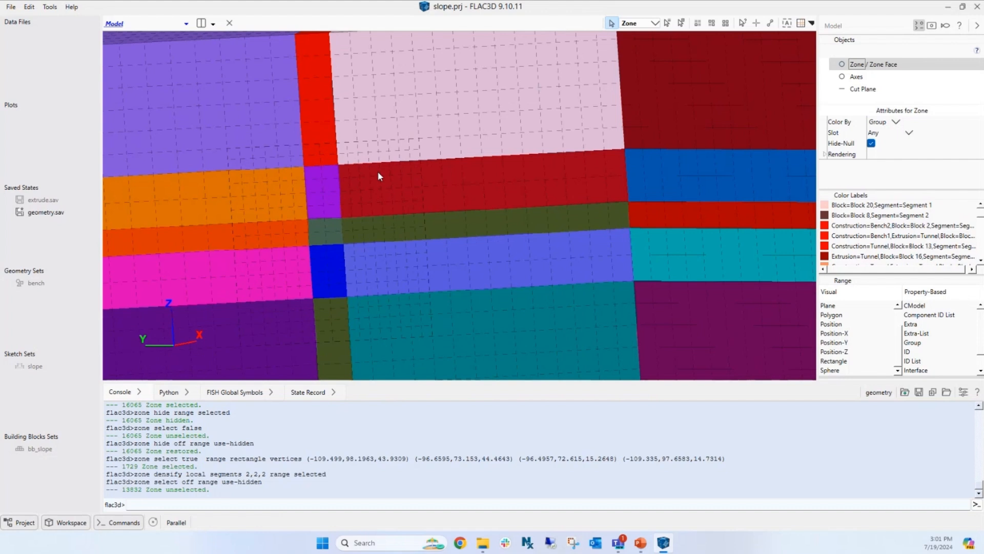
{"action": "scroll", "coordinate": [379, 174], "scroll_direction": "up", "scroll_amount": 3}
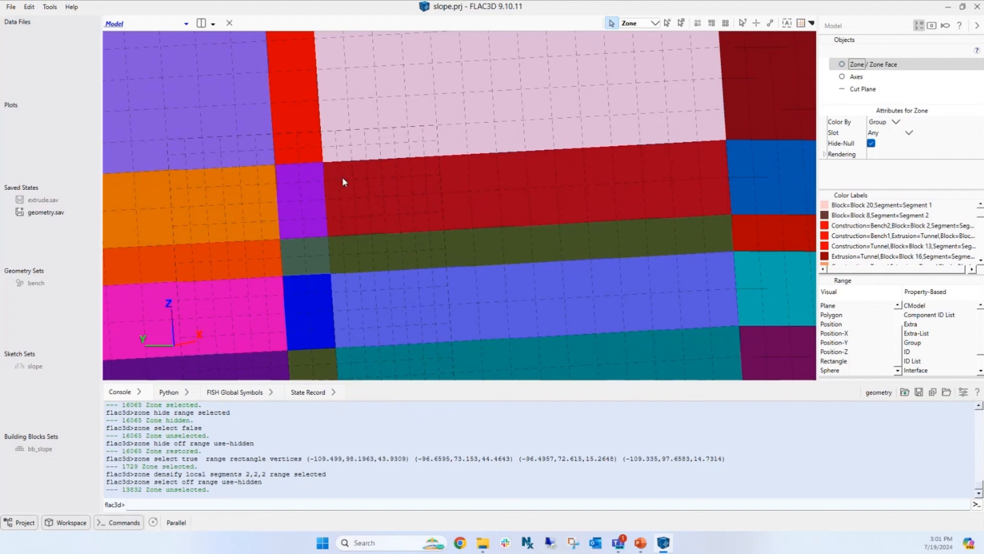
{"action": "scroll", "coordinate": [346, 178], "scroll_direction": "down", "scroll_amount": 5}
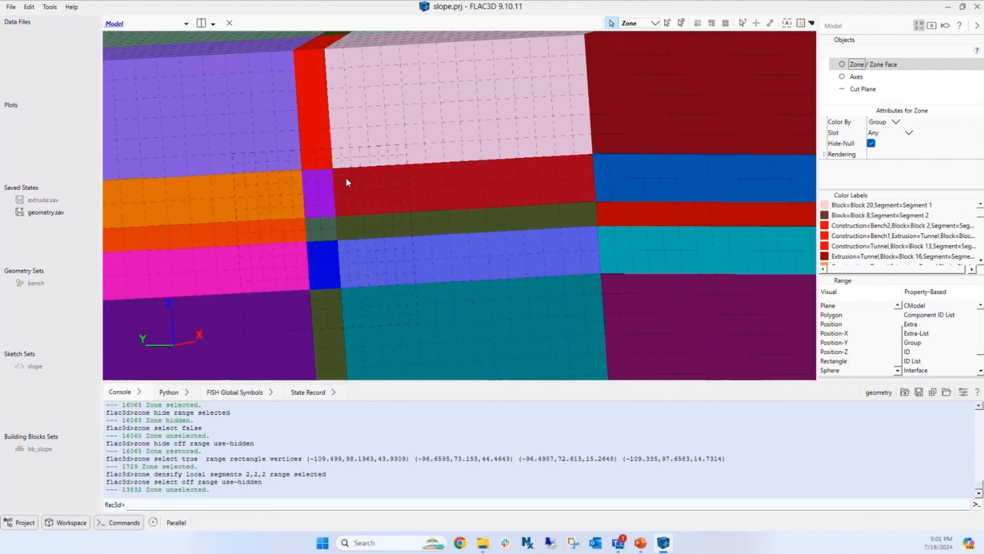
{"action": "scroll", "coordinate": [345, 176], "scroll_direction": "down", "scroll_amount": 2}
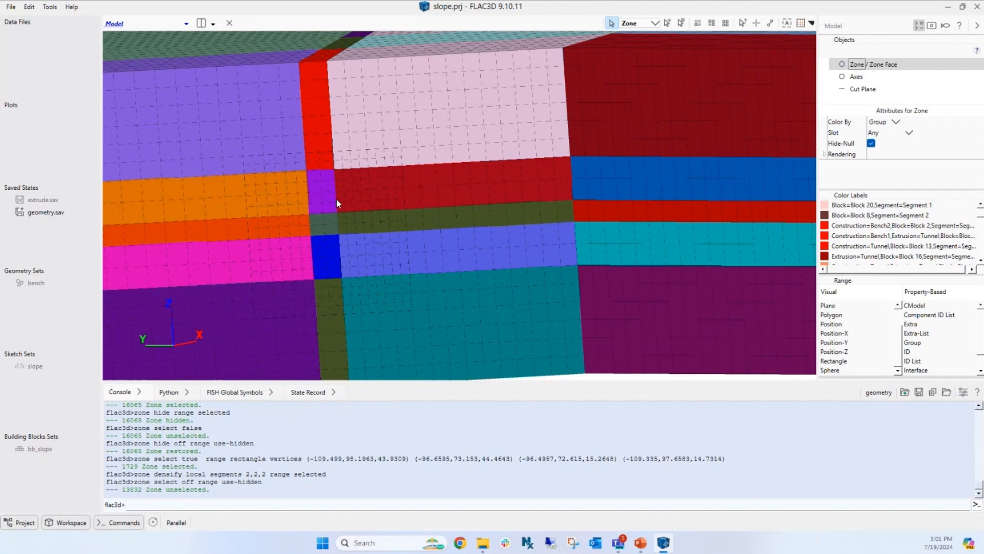
{"action": "scroll", "coordinate": [448, 206], "scroll_direction": "down", "scroll_amount": 5}
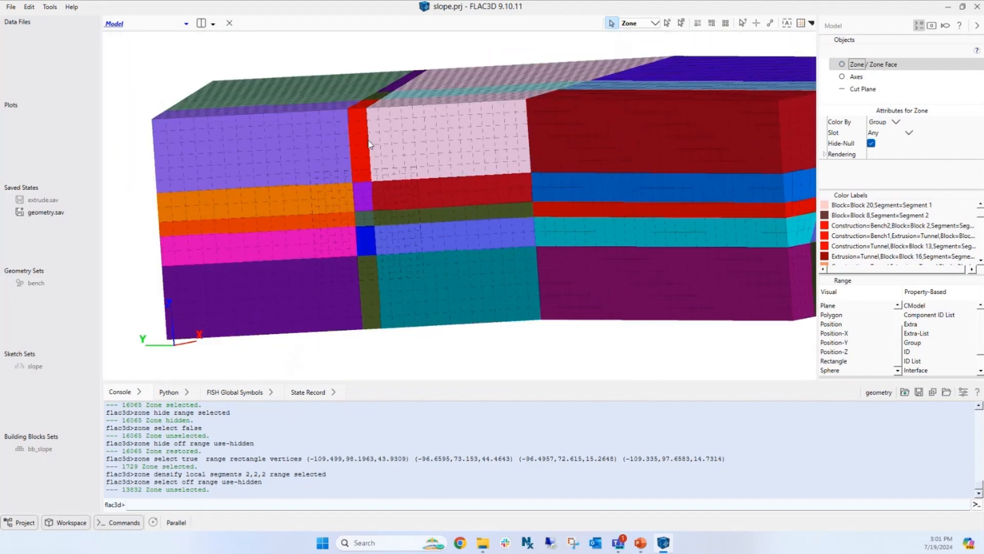
Save the project together with its model state, storing the state under the new name geometry2.sav.
{"action": "left_click", "coordinate": [11, 7]}
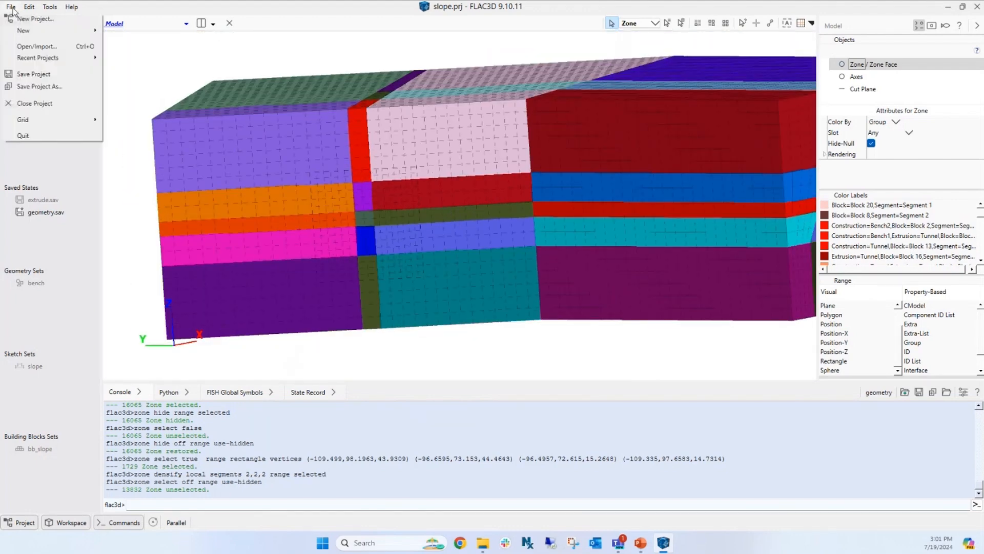
{"action": "left_click", "coordinate": [26, 73]}
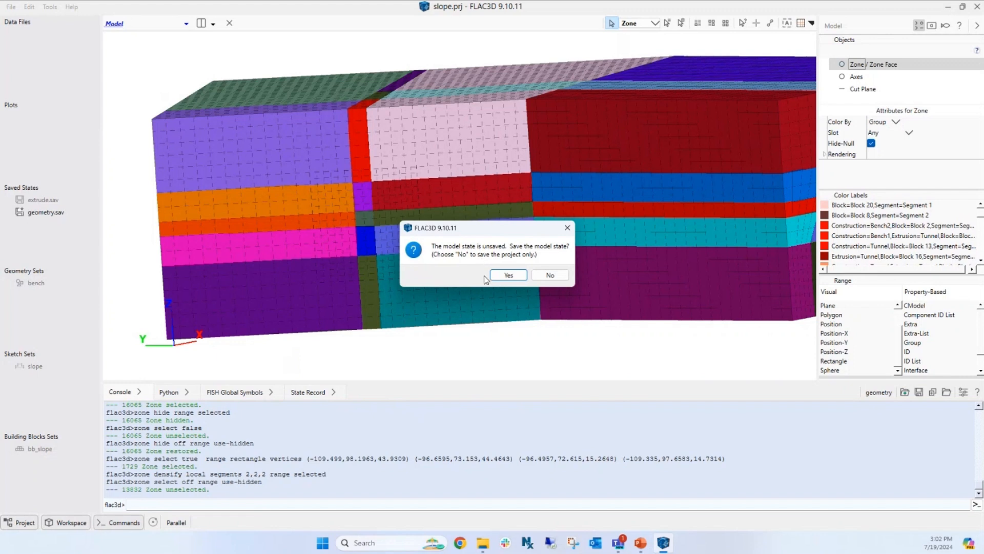
{"action": "left_click", "coordinate": [509, 275]}
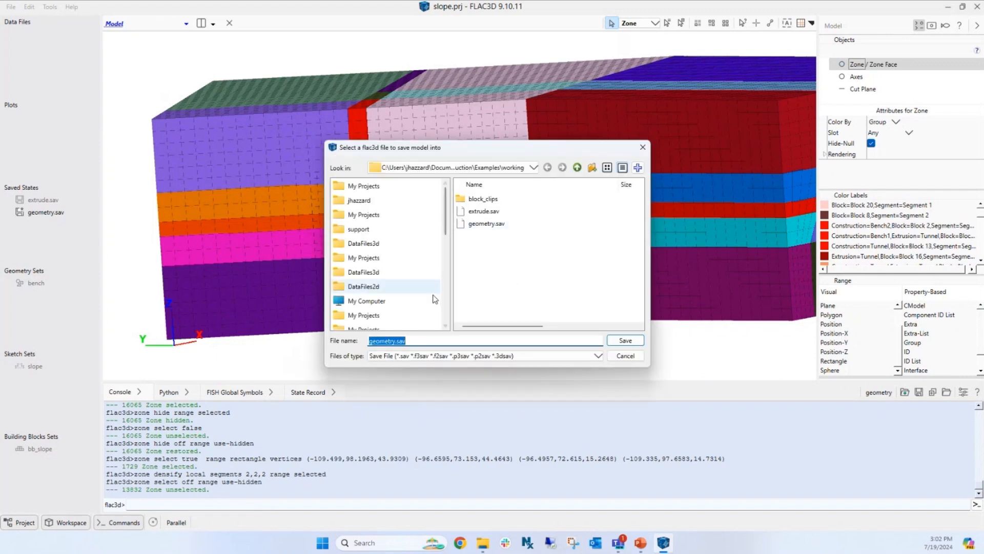
{"action": "left_click", "coordinate": [395, 341]}
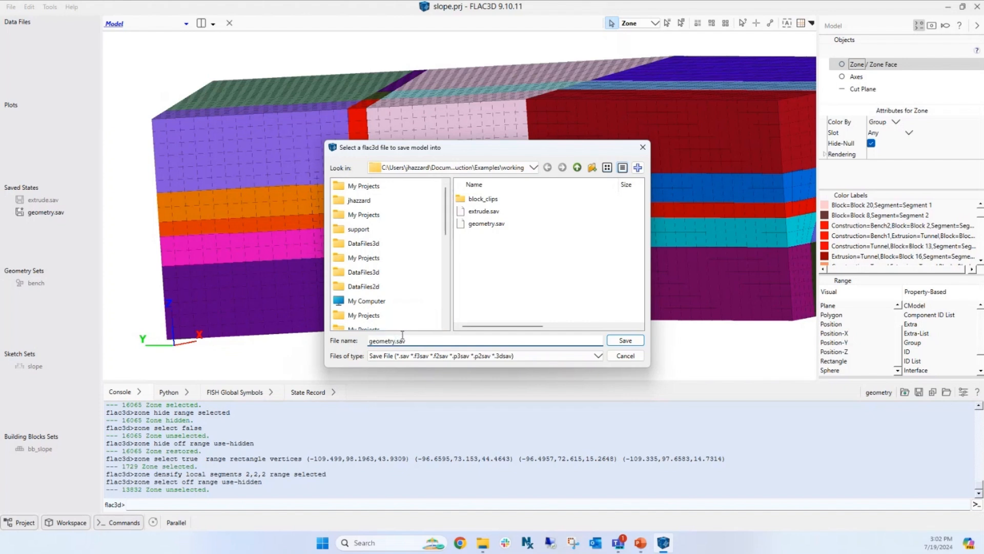
{"action": "type", "text": "2"}
{"action": "left_click", "coordinate": [626, 340]}
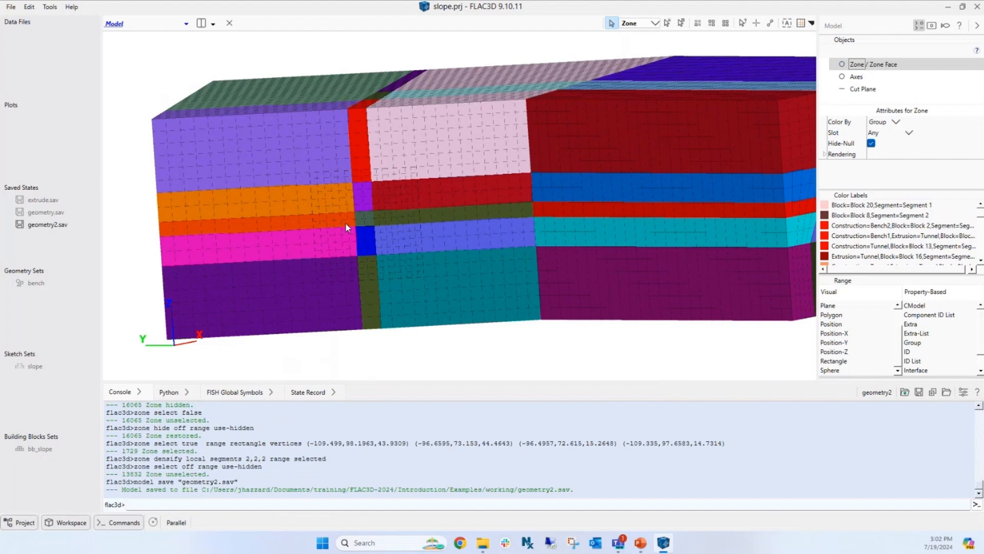
Review the recorded commands in the enlarged State Record and export them as a data file named modelpane.
{"action": "left_click", "coordinate": [308, 393]}
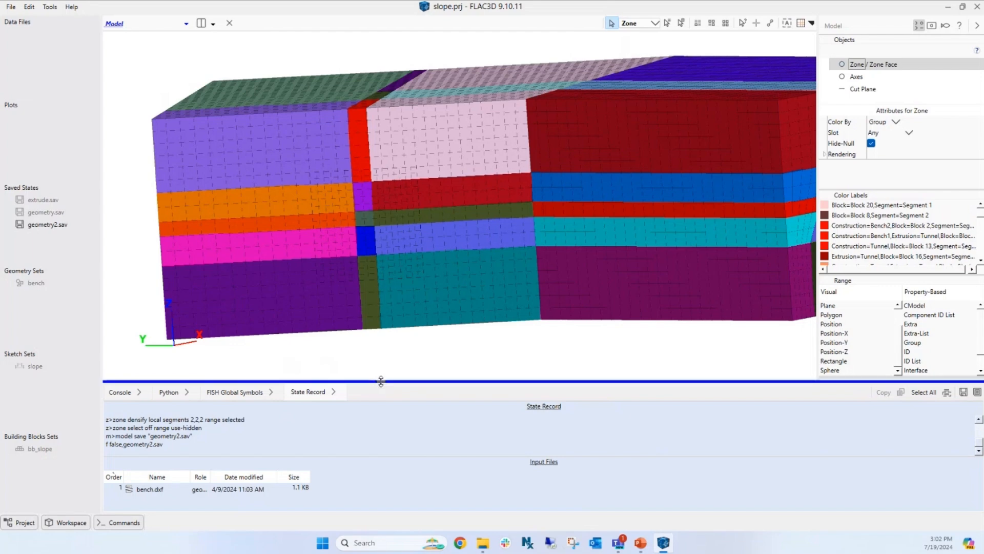
{"action": "left_click_drag", "start_coordinate": [381, 381], "coordinate": [381, 244]}
{"action": "scroll", "coordinate": [289, 321], "scroll_direction": "up", "scroll_amount": 10}
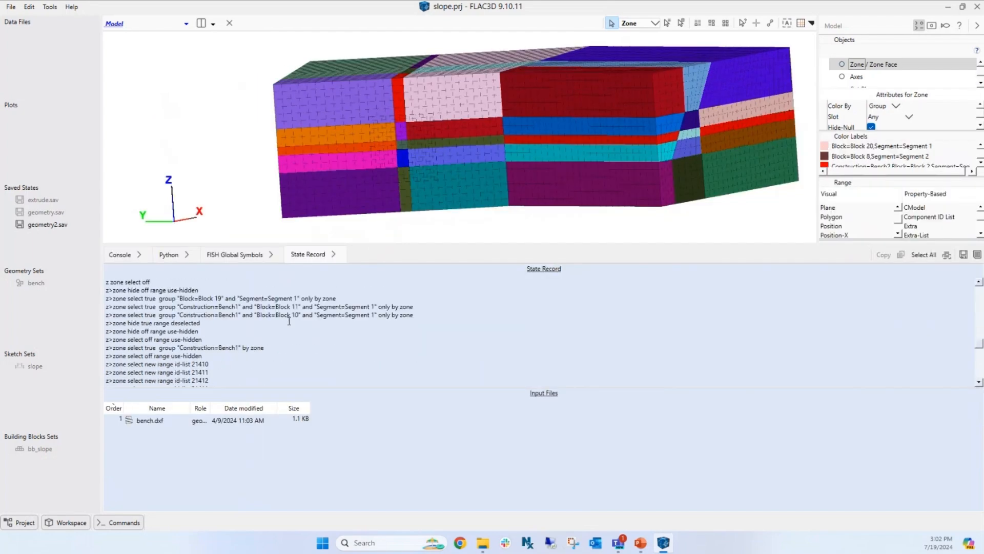
{"action": "scroll", "coordinate": [289, 321], "scroll_direction": "down", "scroll_amount": 10}
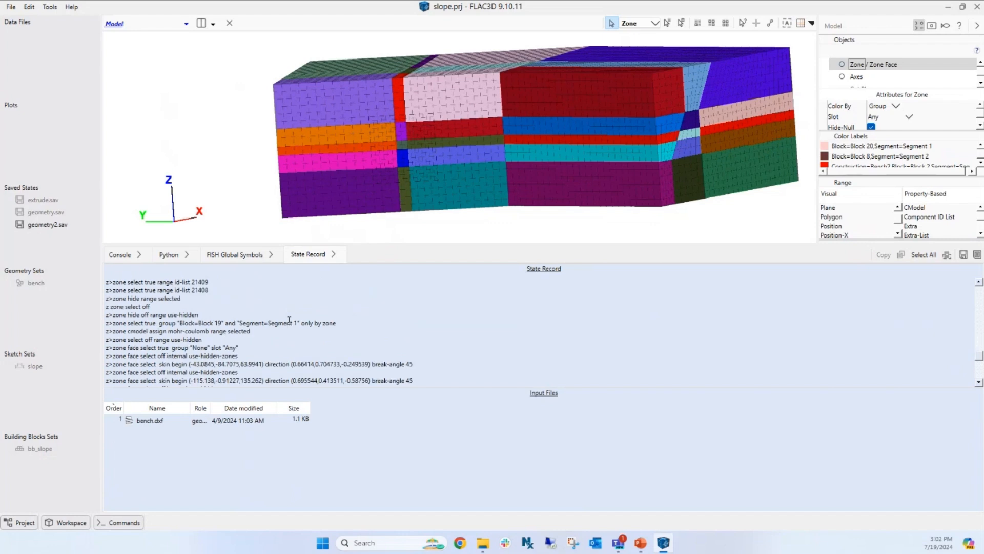
{"action": "scroll", "coordinate": [289, 321], "scroll_direction": "down", "scroll_amount": 1}
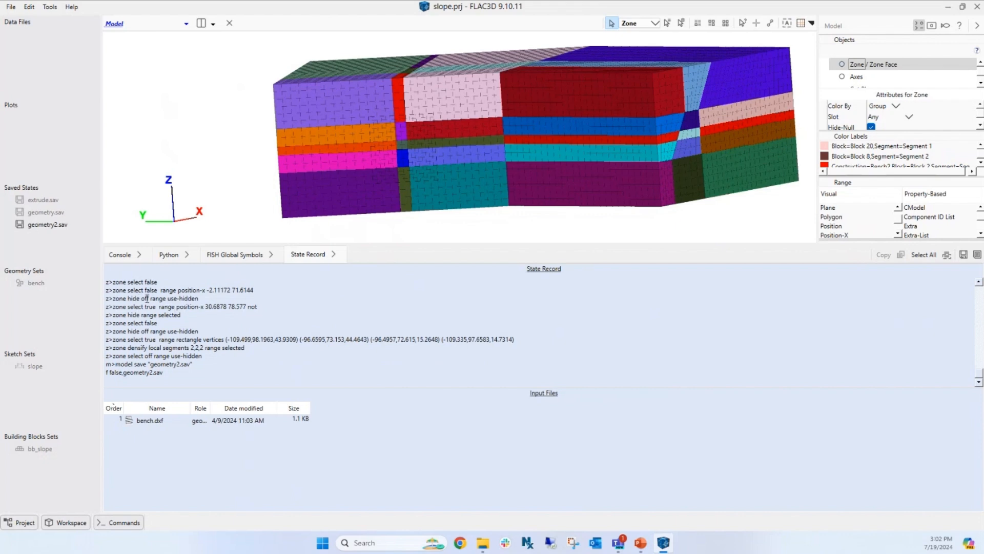
{"action": "scroll", "coordinate": [132, 307], "scroll_direction": "up", "scroll_amount": 1}
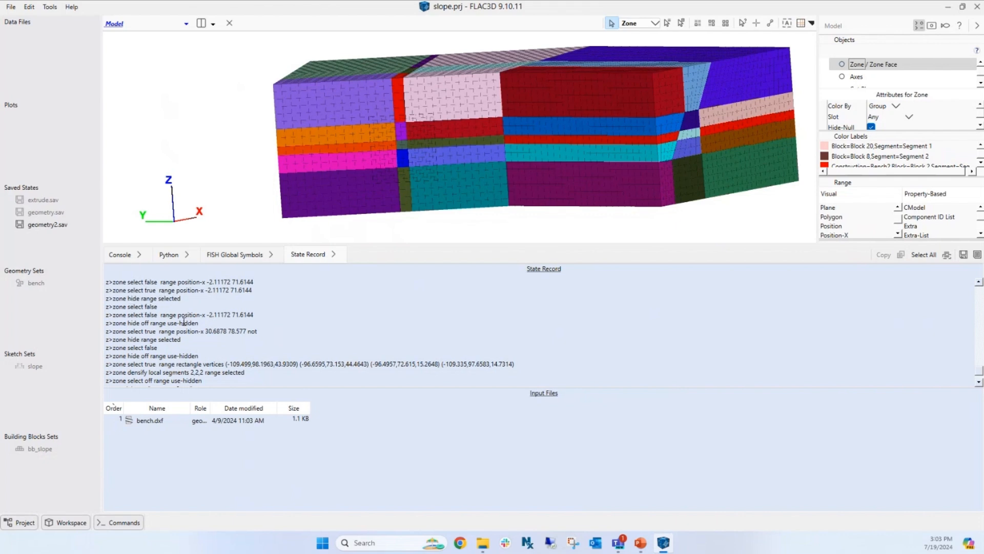
{"action": "right_click", "coordinate": [291, 303]}
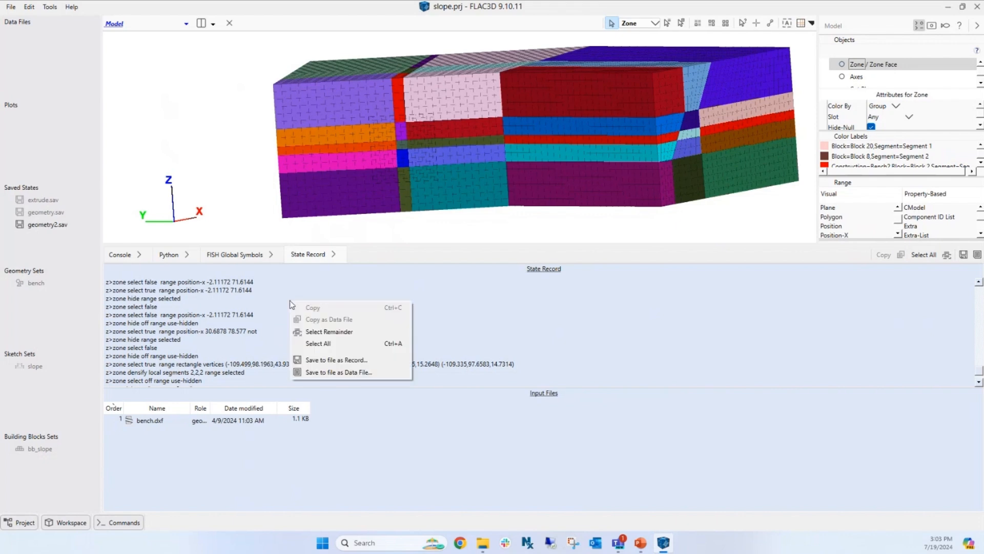
{"action": "left_click", "coordinate": [321, 373]}
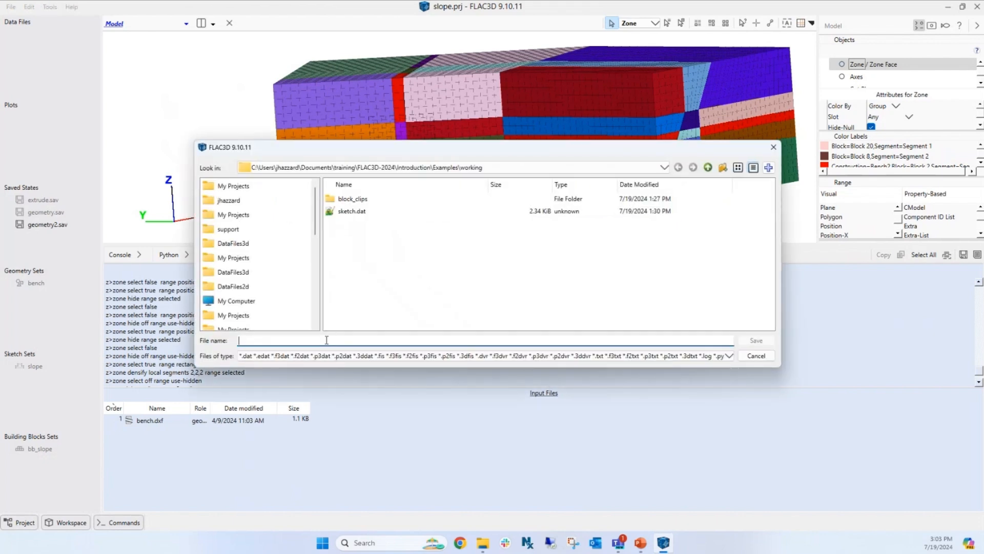
{"action": "type", "text": "modelpane"}
{"action": "key", "text": "Return"}
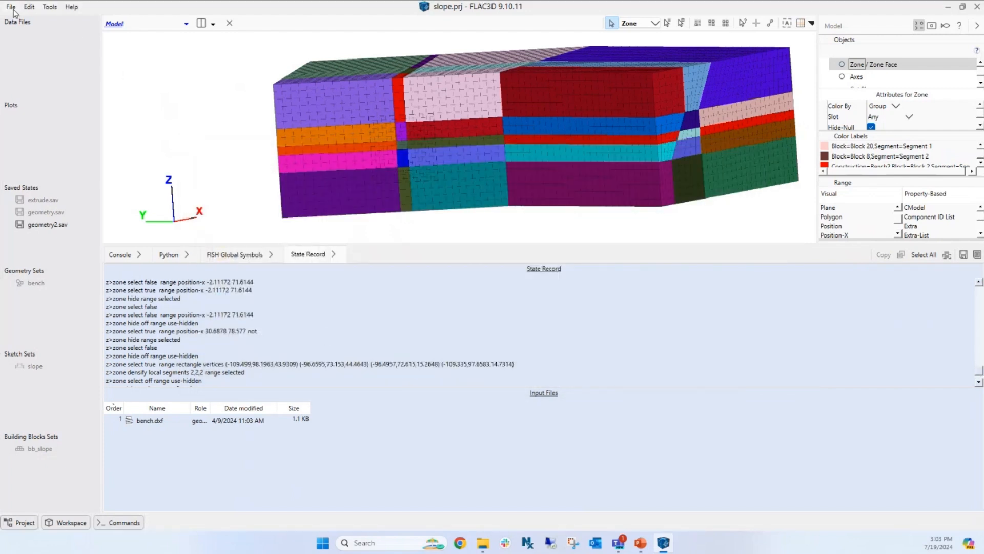
Open modelpane.dat in an enlarged editor and read through its commands from the sketch setup to the zone densification.
{"action": "left_click", "coordinate": [12, 8]}
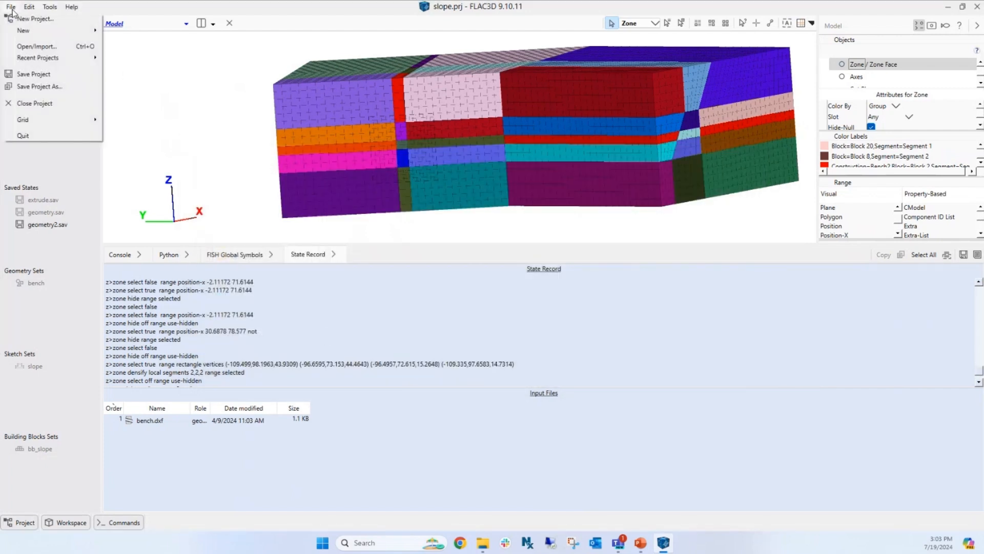
{"action": "left_click", "coordinate": [20, 47]}
{"action": "left_click", "coordinate": [436, 284]}
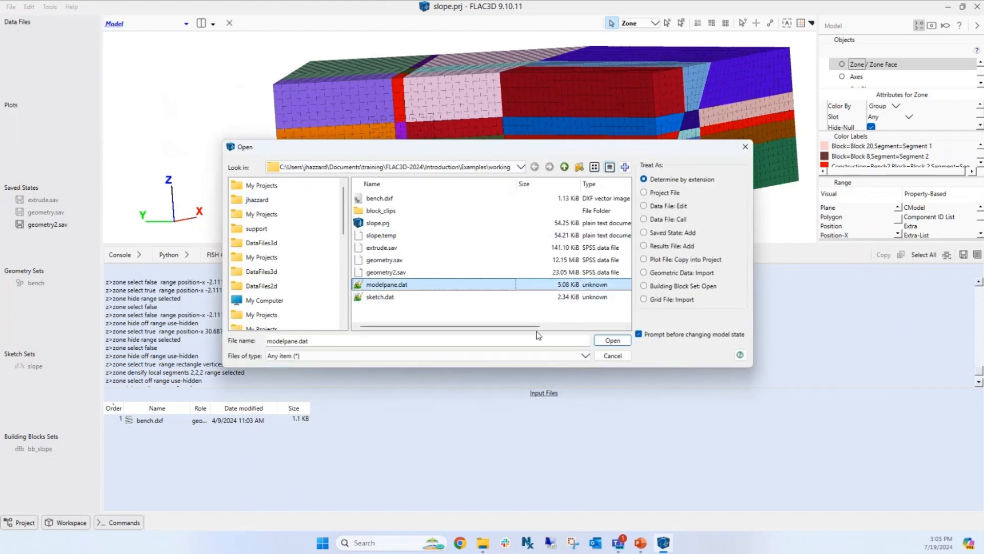
{"action": "left_click", "coordinate": [613, 341]}
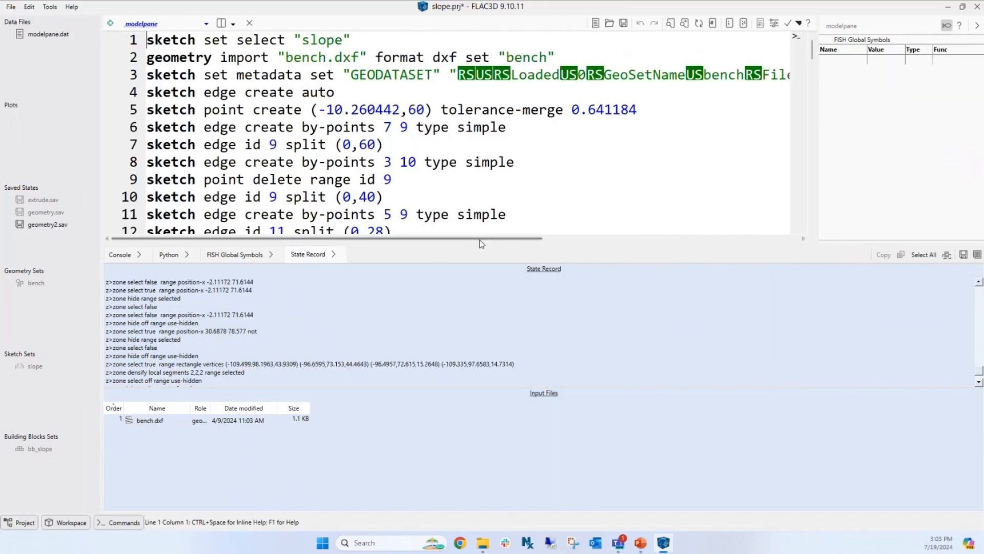
{"action": "left_click_drag", "start_coordinate": [484, 244], "coordinate": [485, 366]}
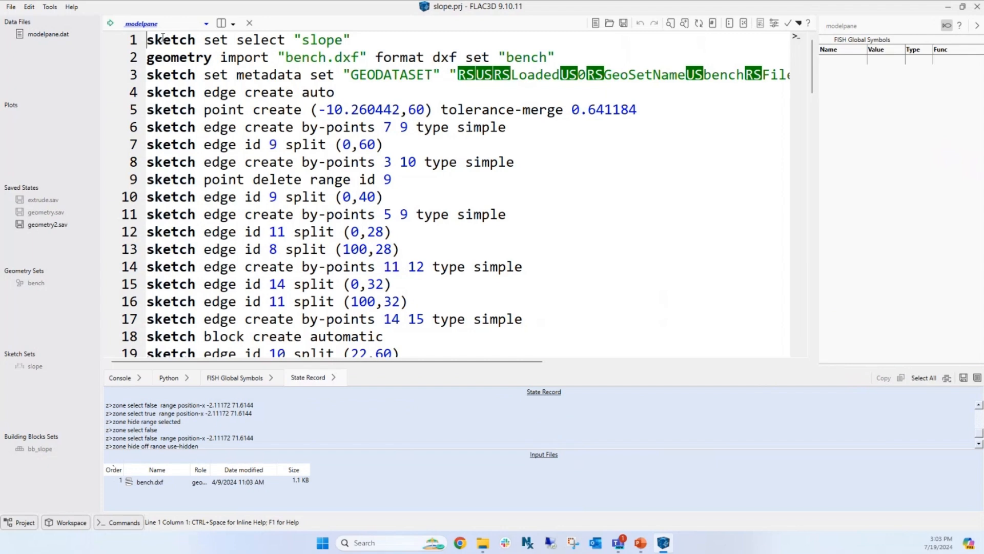
{"action": "scroll", "coordinate": [236, 86], "scroll_direction": "down", "scroll_amount": 8}
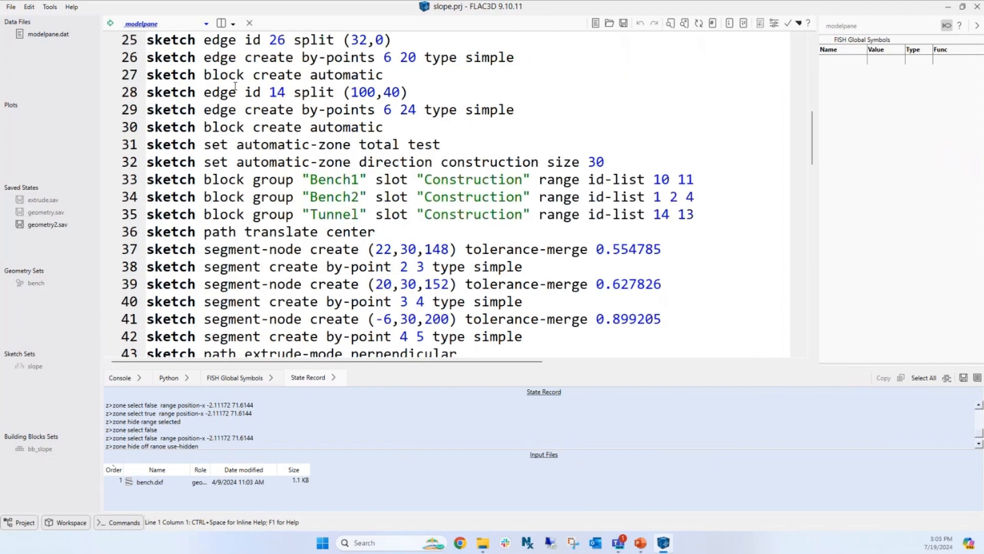
{"action": "scroll", "coordinate": [236, 86], "scroll_direction": "down", "scroll_amount": 7}
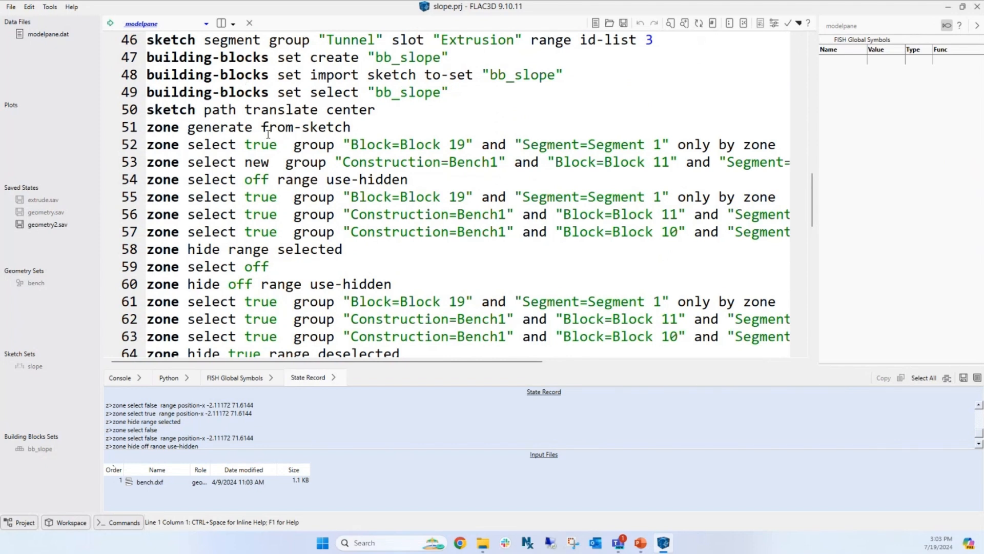
{"action": "scroll", "coordinate": [229, 136], "scroll_direction": "down", "scroll_amount": 3}
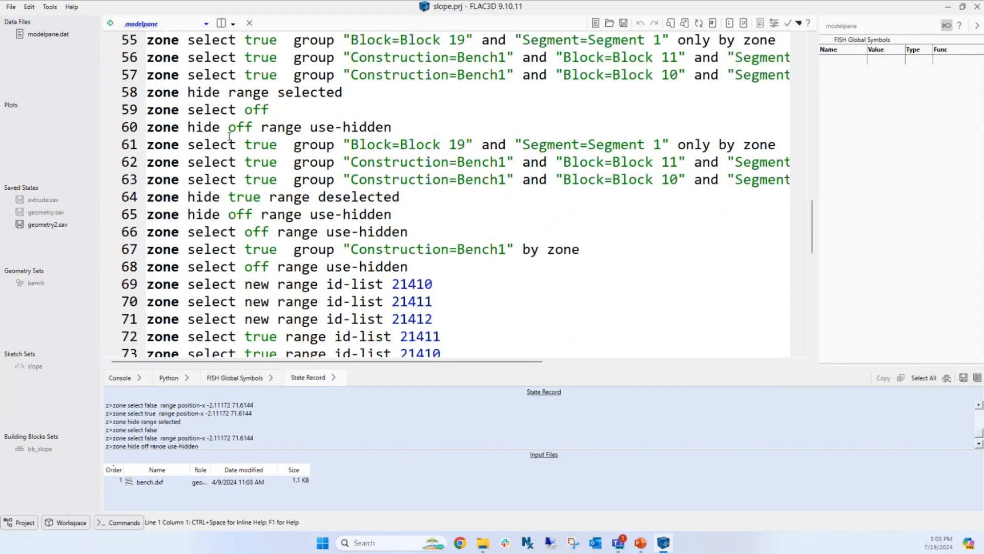
{"action": "scroll", "coordinate": [229, 136], "scroll_direction": "down", "scroll_amount": 11}
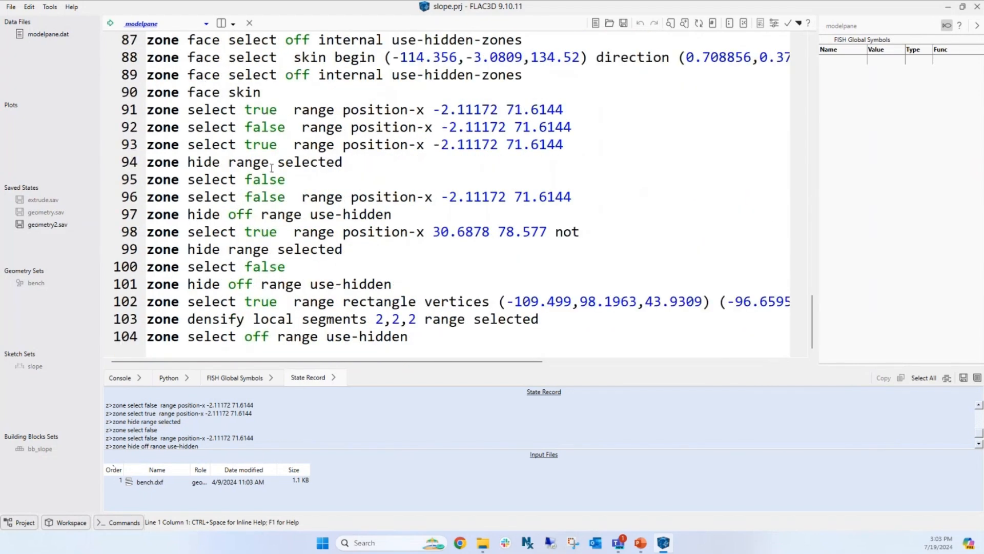
{"action": "scroll", "coordinate": [272, 168], "scroll_direction": "up", "scroll_amount": 20}
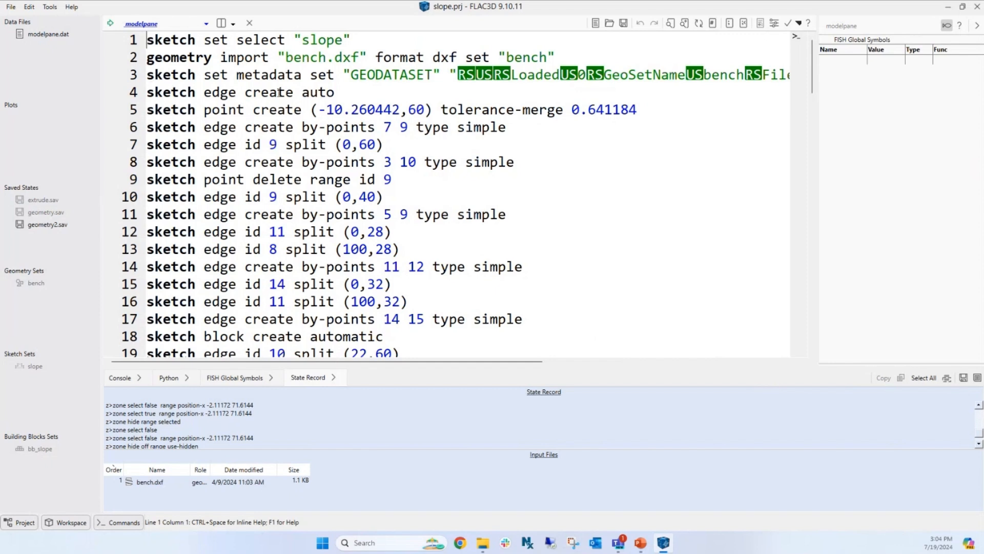
Return to the Model view and inspect the whole slope model from an oblique angle.
{"action": "left_click", "coordinate": [206, 24]}
{"action": "left_click", "coordinate": [149, 35]}
{"action": "left_click_drag", "start_coordinate": [340, 150], "coordinate": [273, 157]}
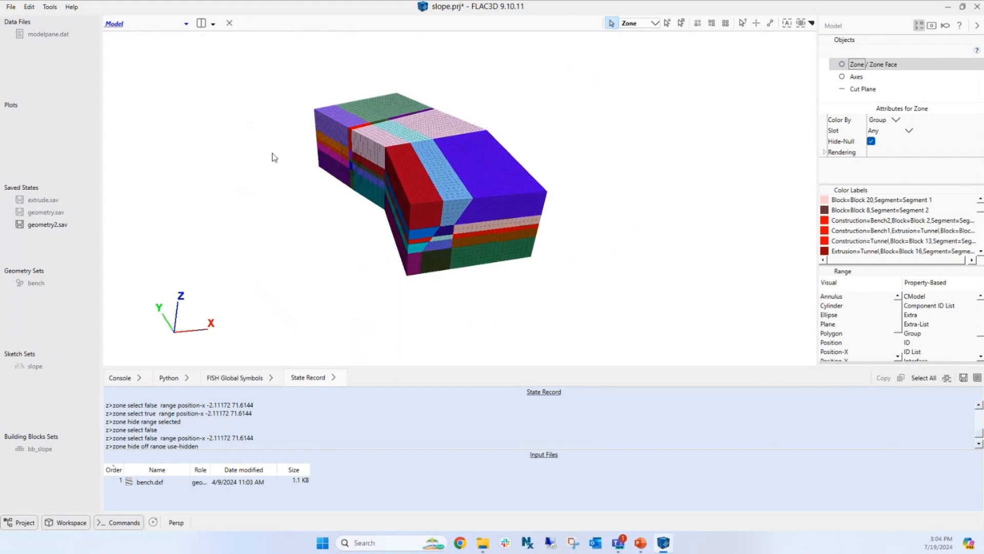
{"action": "scroll", "coordinate": [272, 156], "scroll_direction": "up", "scroll_amount": 2}
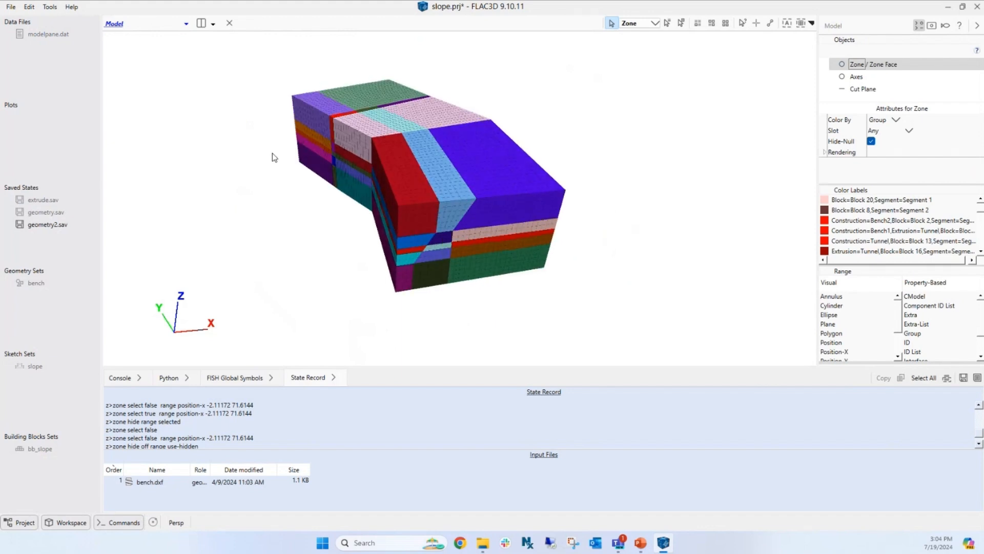